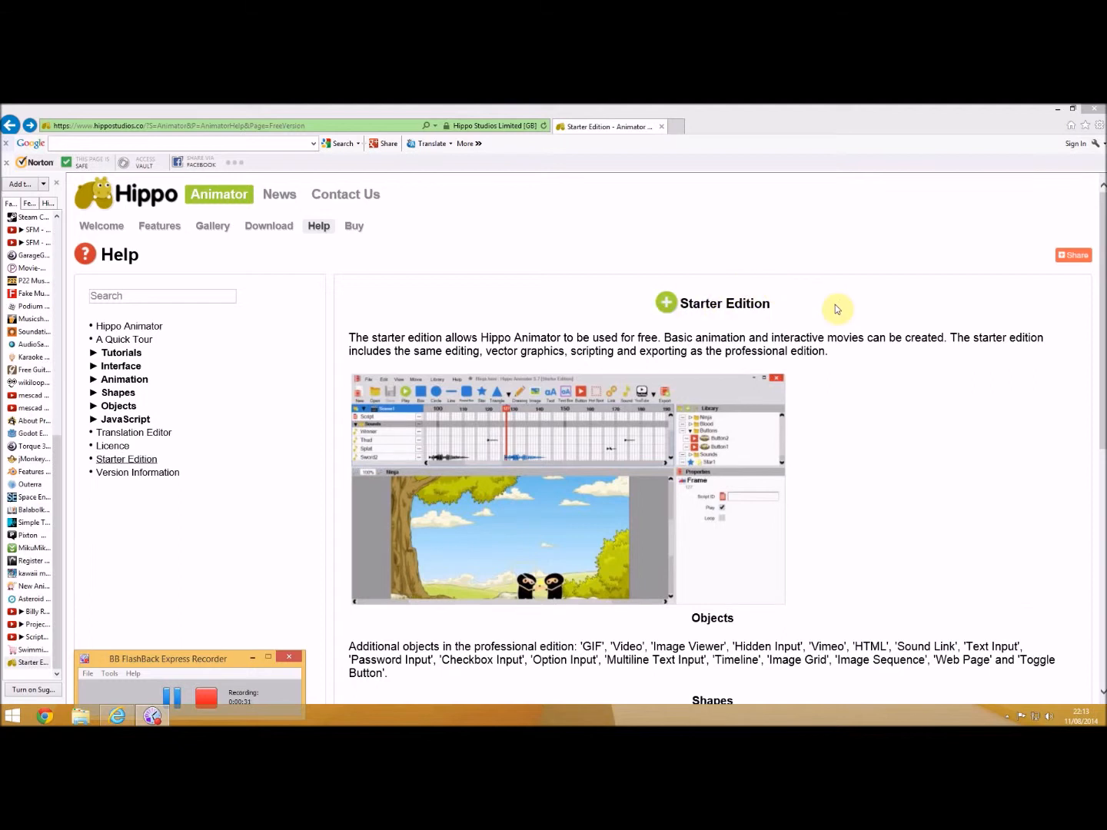
# Step: Review the Starter Edition and Features pages of the Hippo Animator site, and view the gallery's Duplicate and Delete Example
pyautogui.moveTo(345, 337); pyautogui.dragTo(660, 339)
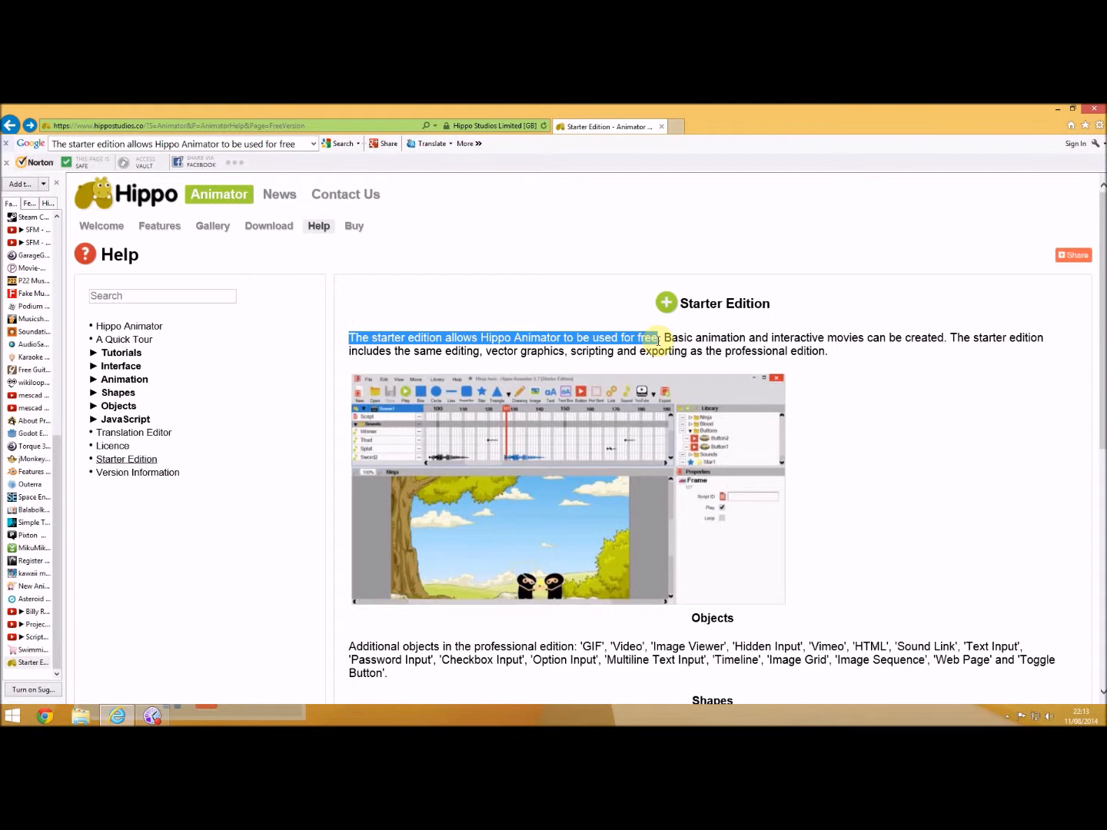
pyautogui.click(527, 305)
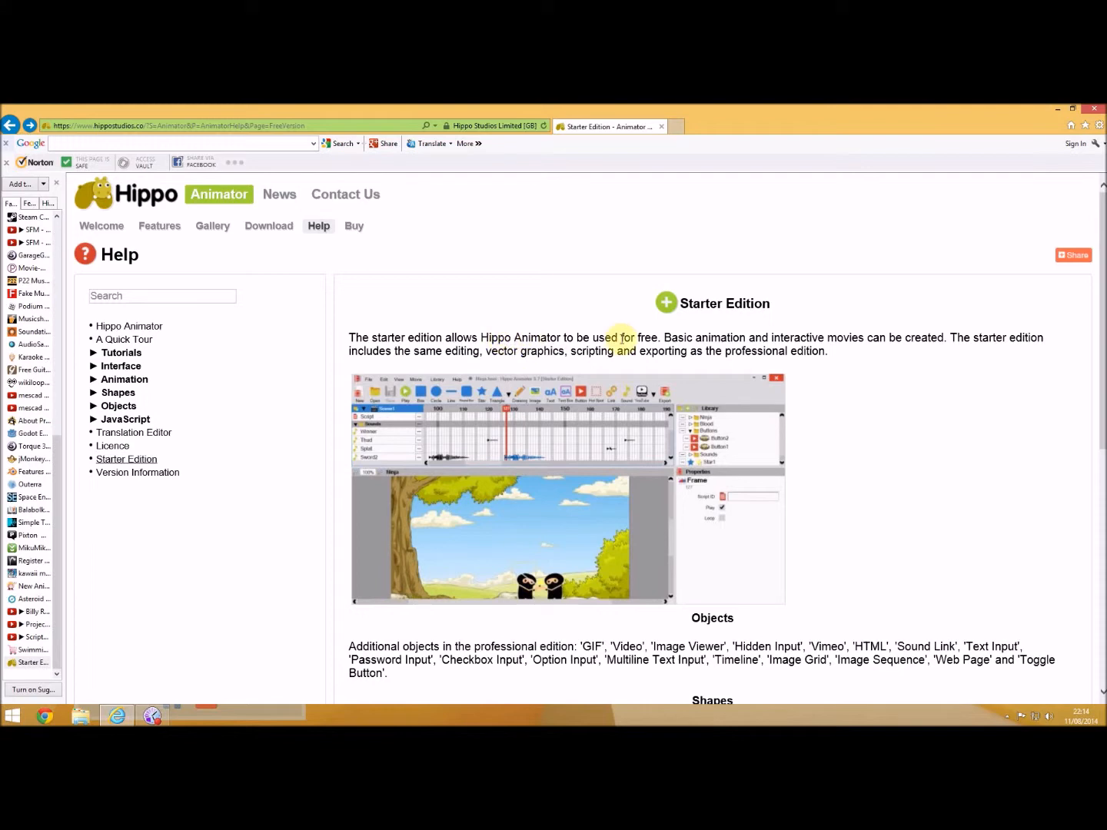
pyautogui.click(169, 227)
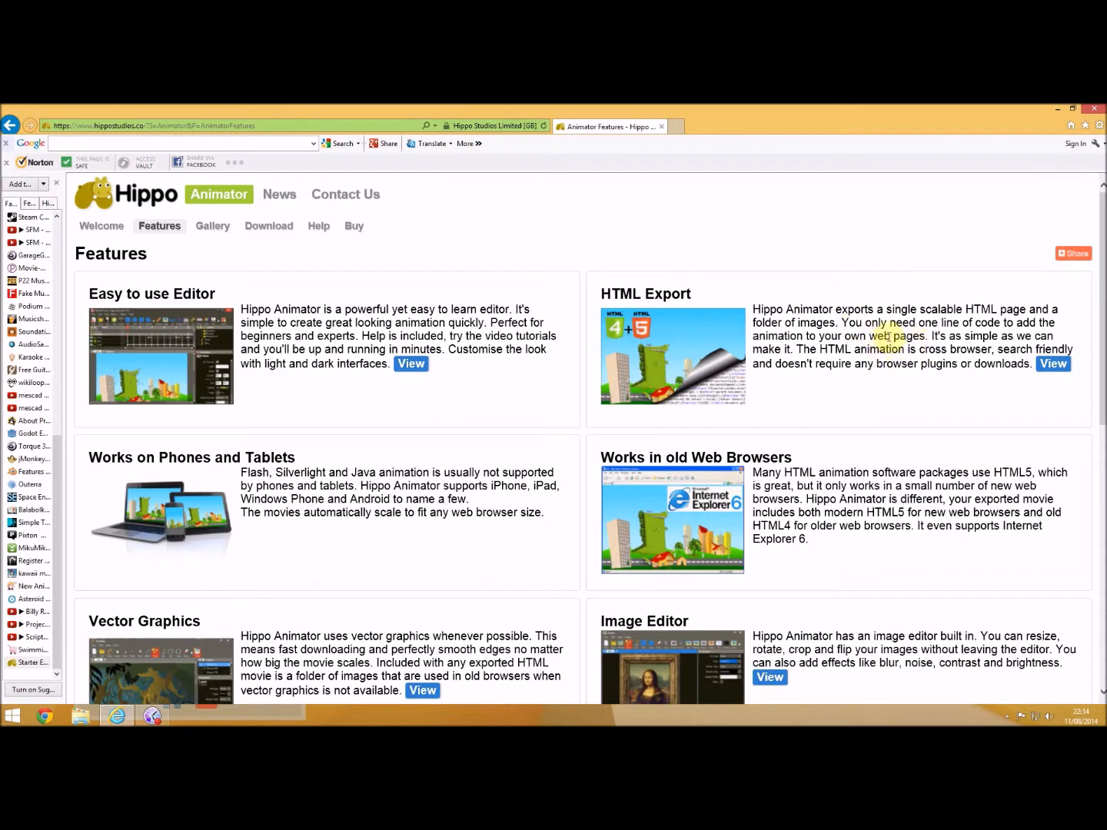
pyautogui.moveTo(842, 323); pyautogui.dragTo(961, 323)
pyautogui.moveTo(1051, 334); pyautogui.dragTo(1067, 336)
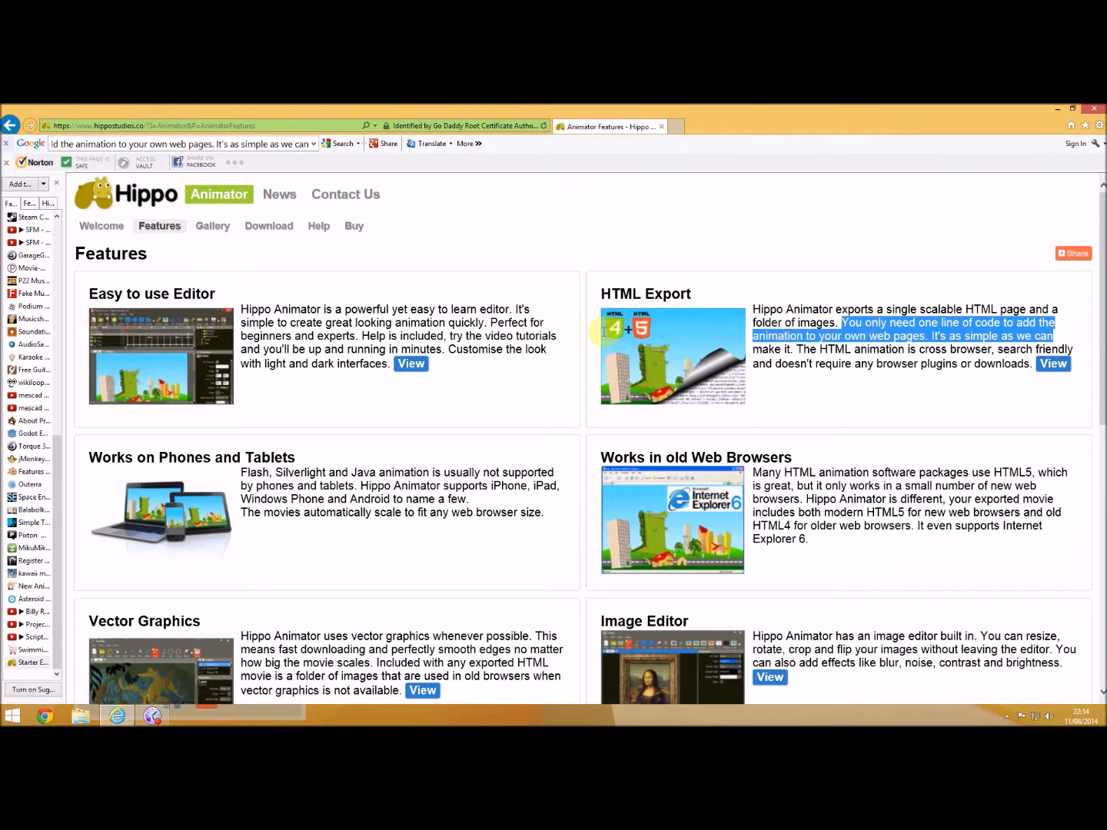
pyautogui.click(209, 234)
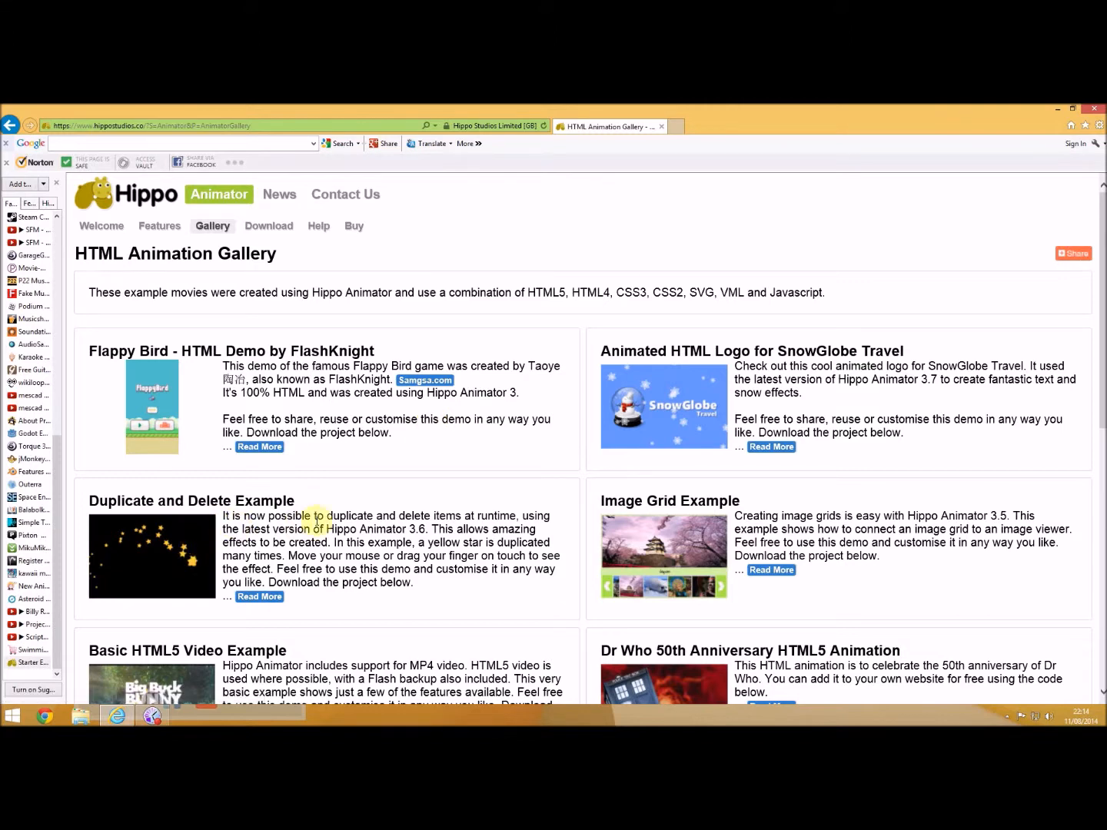
pyautogui.click(180, 568)
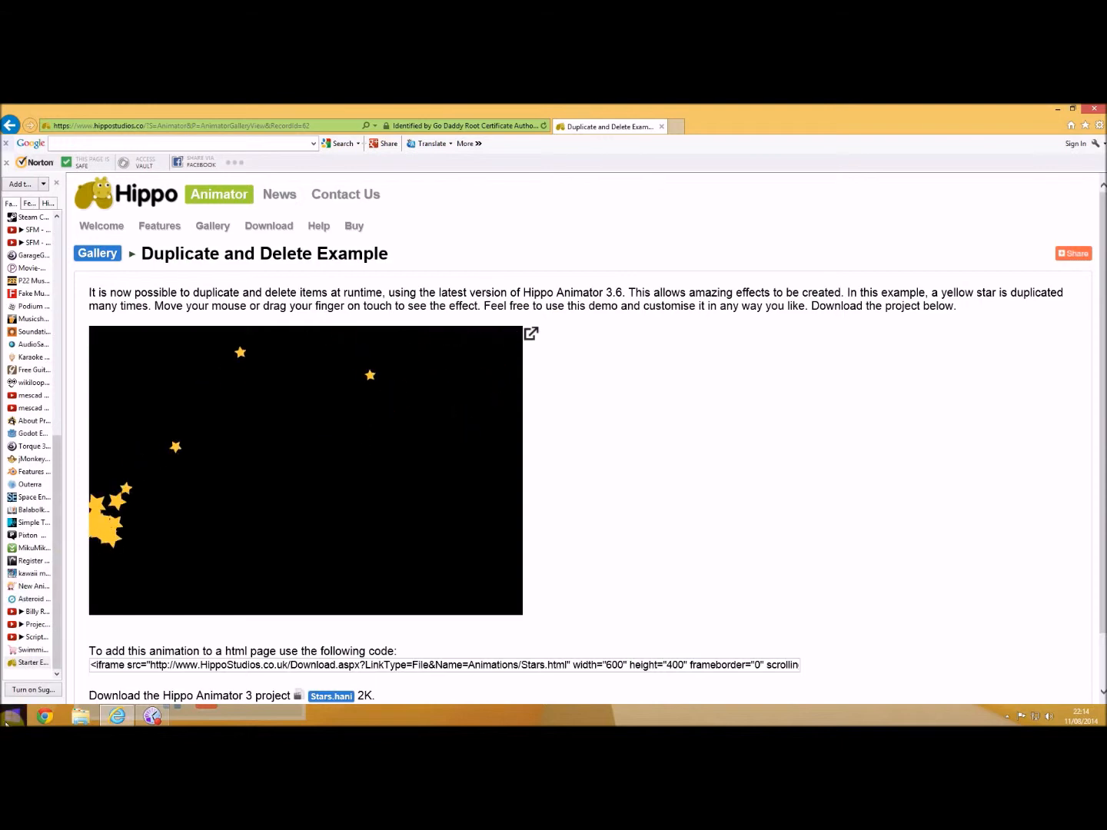
# Step: Switch to Hippo Animator from the desktop and set the new movie's width and height to 800
pyautogui.click(1058, 109)
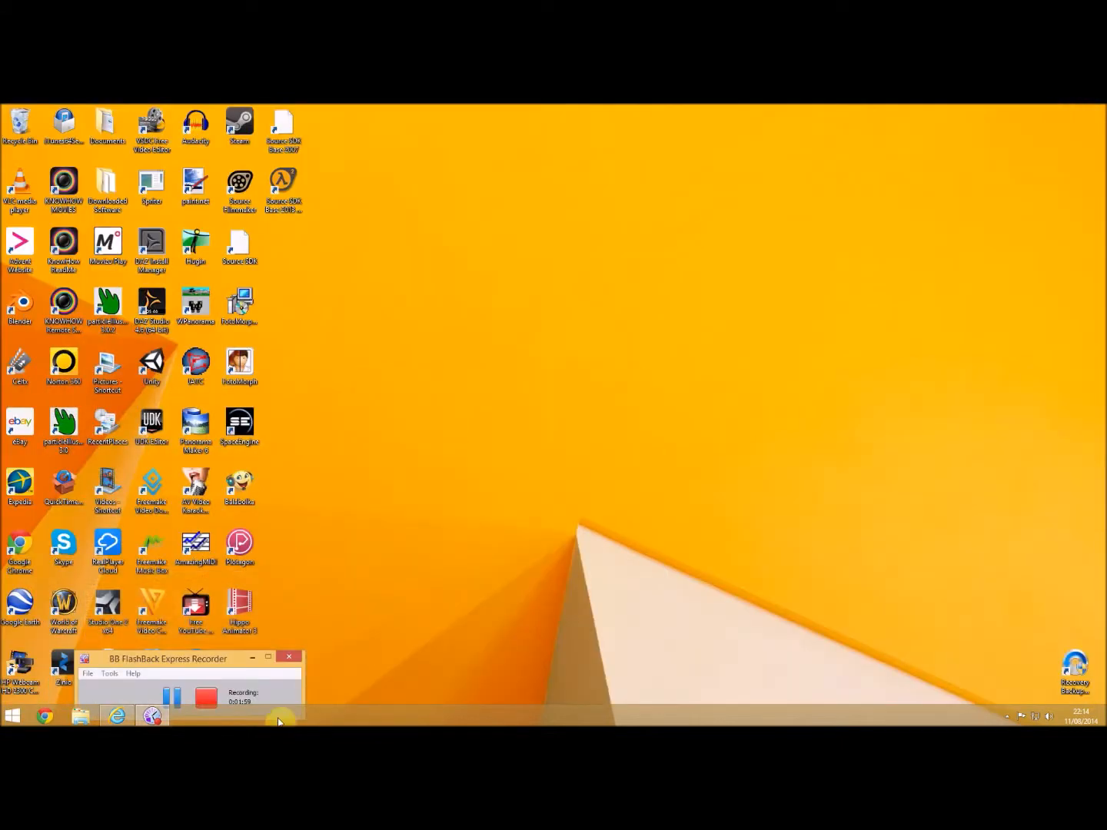
pyautogui.doubleClick(248, 612)
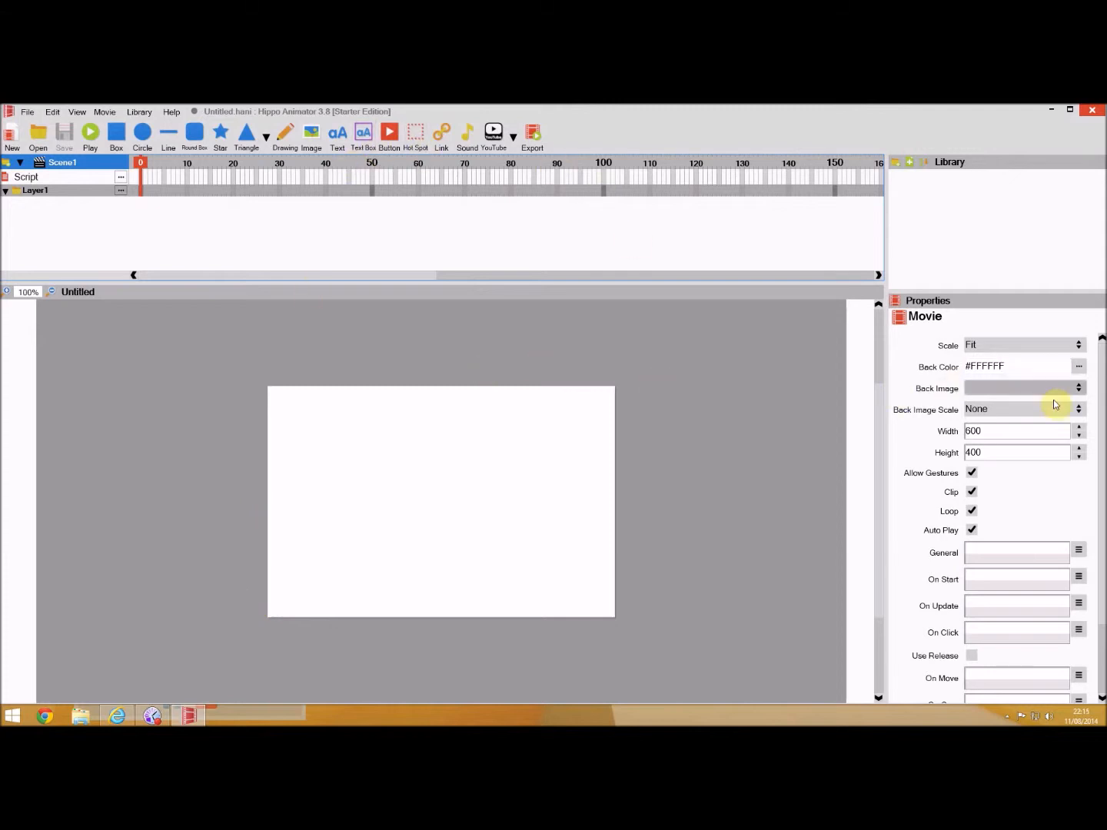
pyautogui.click(1018, 436)
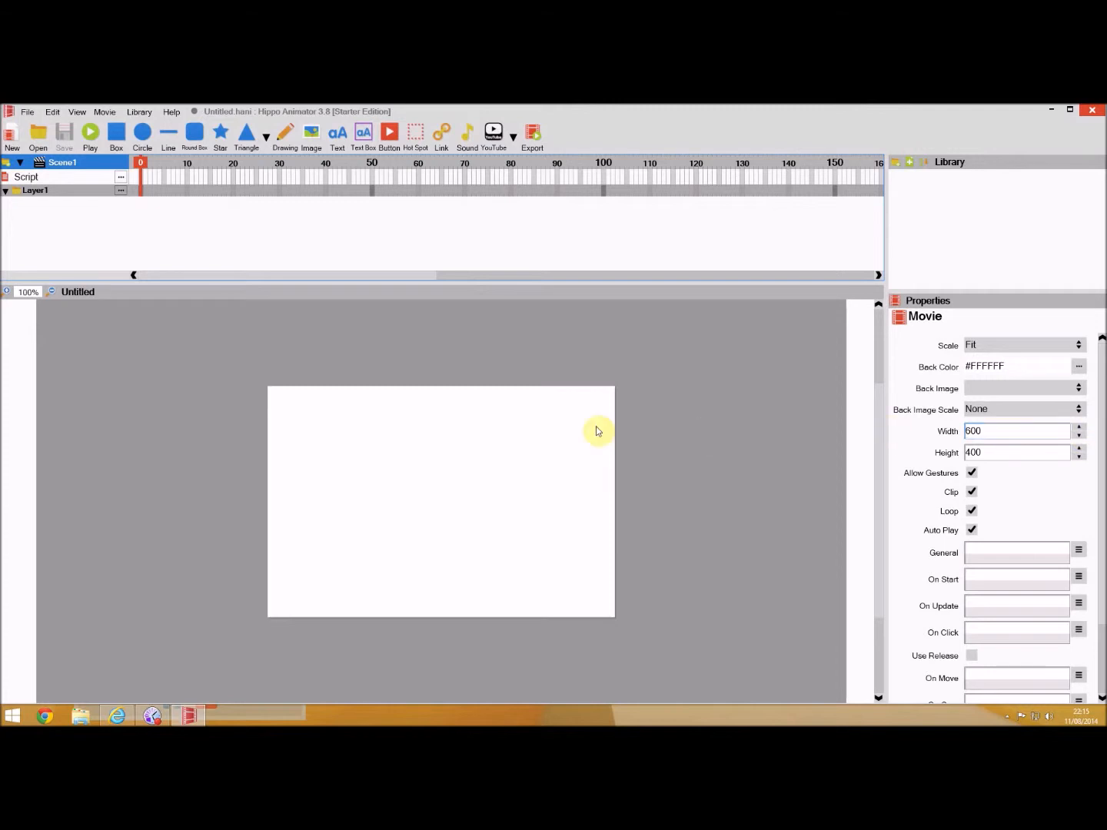
pyautogui.doubleClick(983, 430)
pyautogui.write('800')
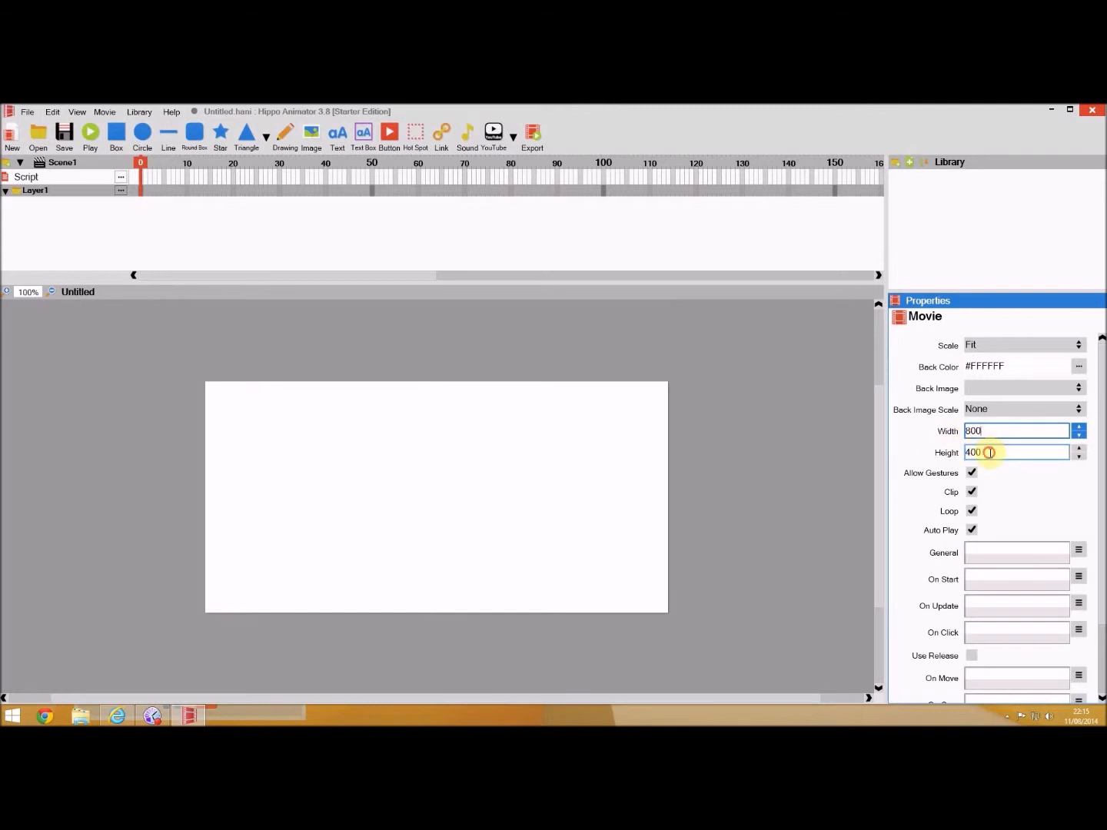
pyautogui.doubleClick(990, 453)
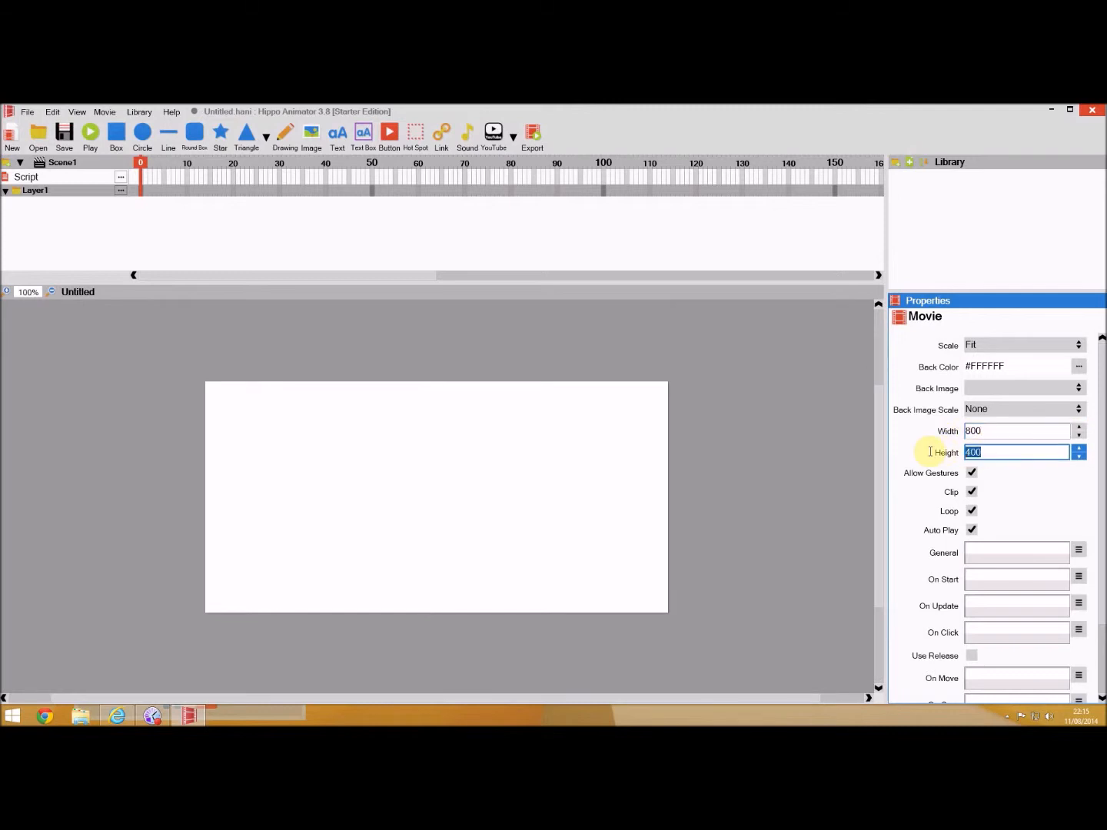
pyautogui.write('800')
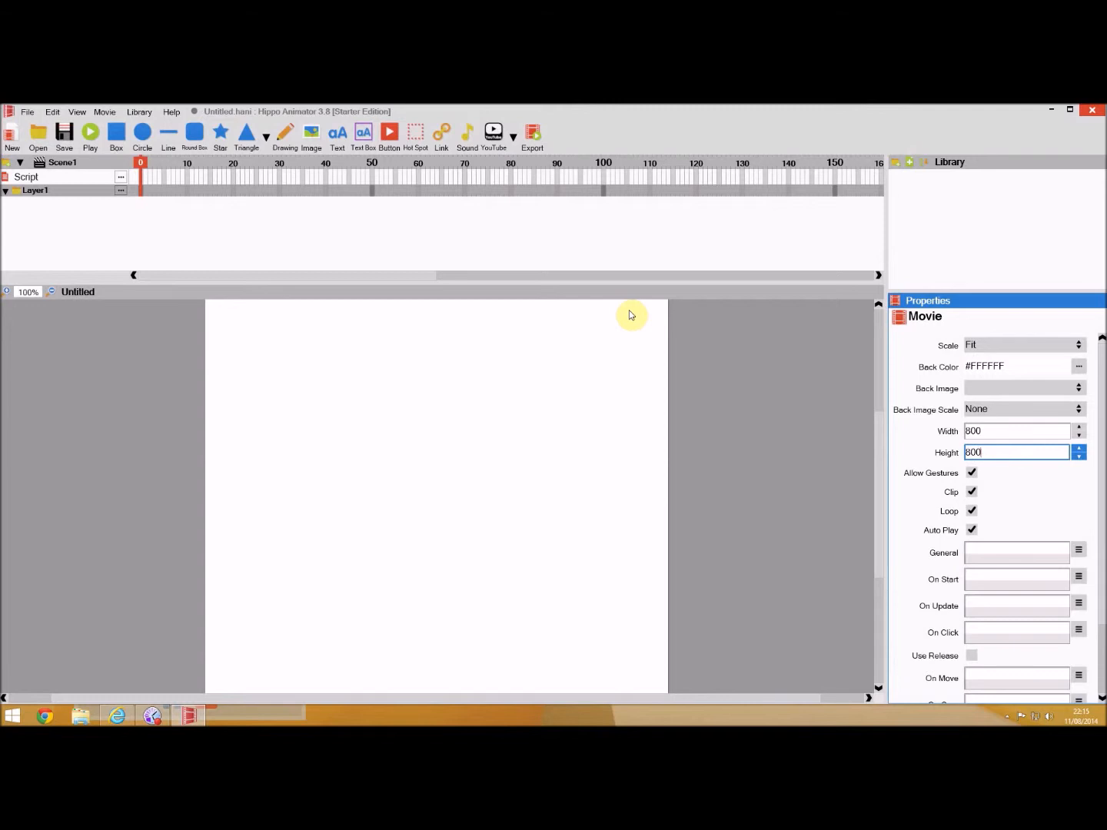
# Step: Import the mona-lisa lp 1 image into the library and place it on the canvas
pyautogui.click(145, 114)
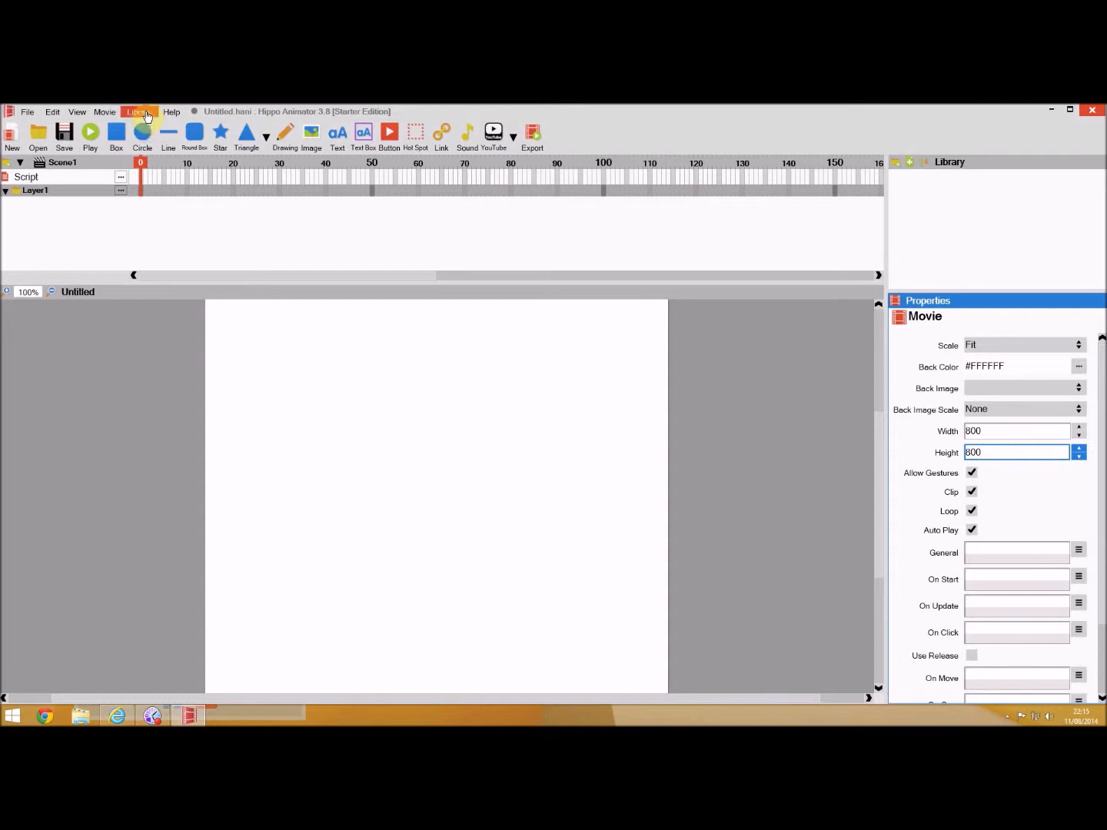
pyautogui.click(157, 145)
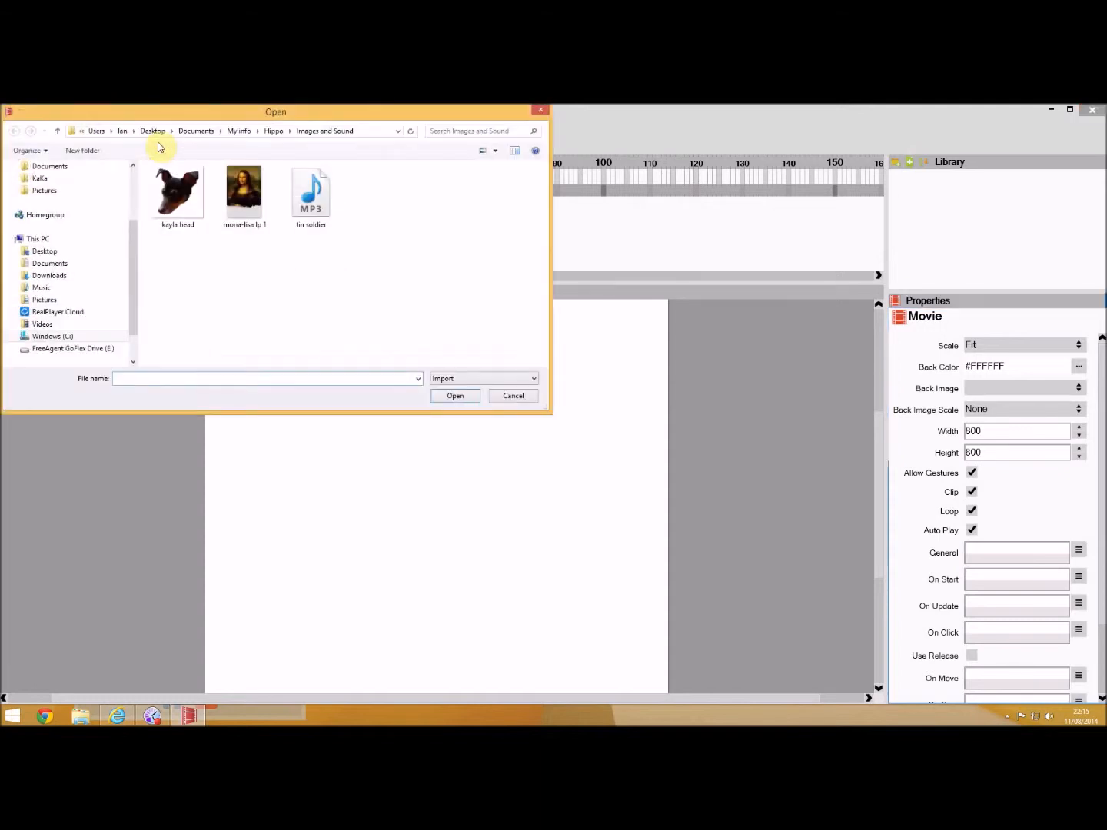
pyautogui.doubleClick(256, 205)
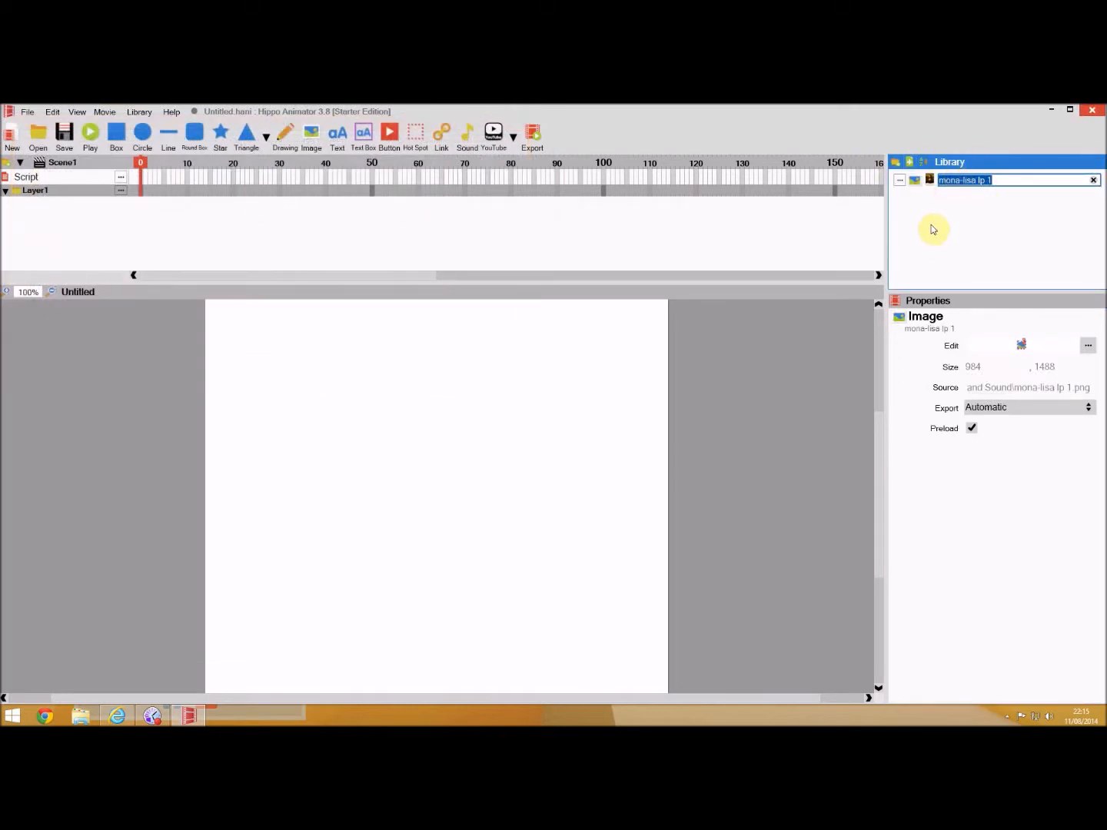
pyautogui.click(913, 186)
pyautogui.moveTo(912, 187); pyautogui.dragTo(504, 402)
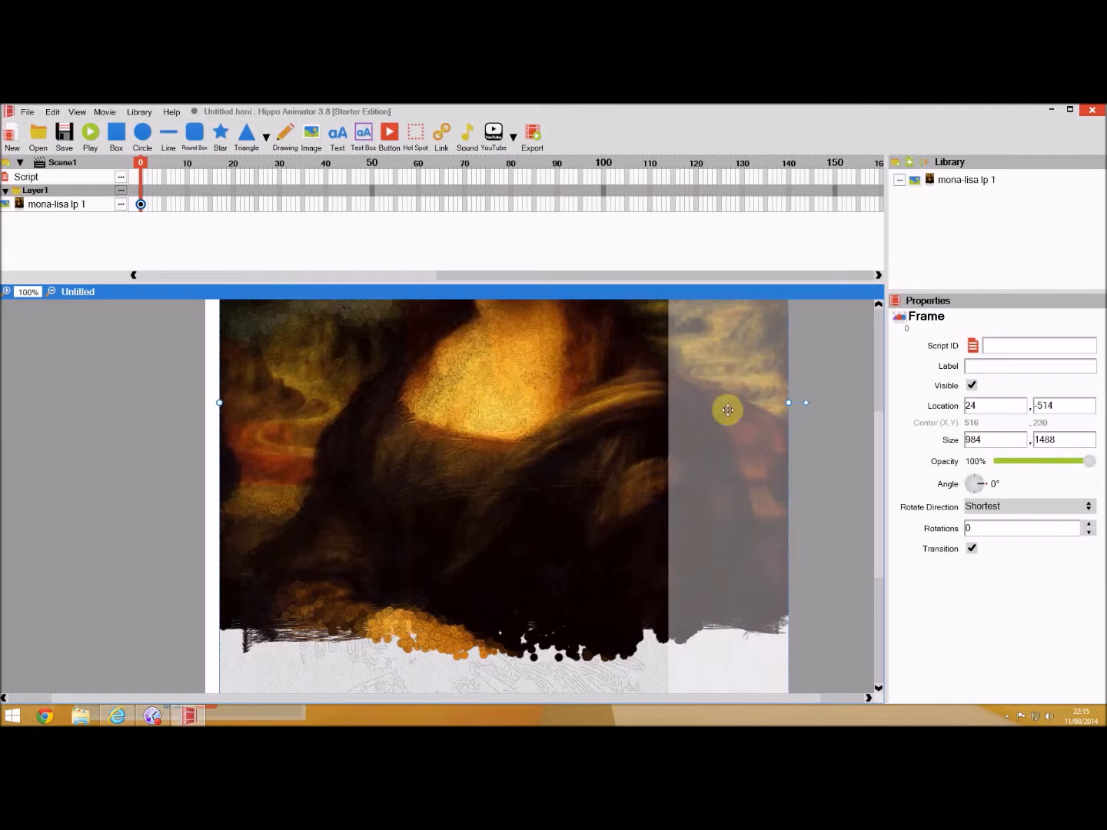
# Step: Set the mona-lisa lp 1 image's size to 800 by 800 and move it over the canvas to about (-4, 79)
pyautogui.moveTo(987, 440); pyautogui.dragTo(937, 439)
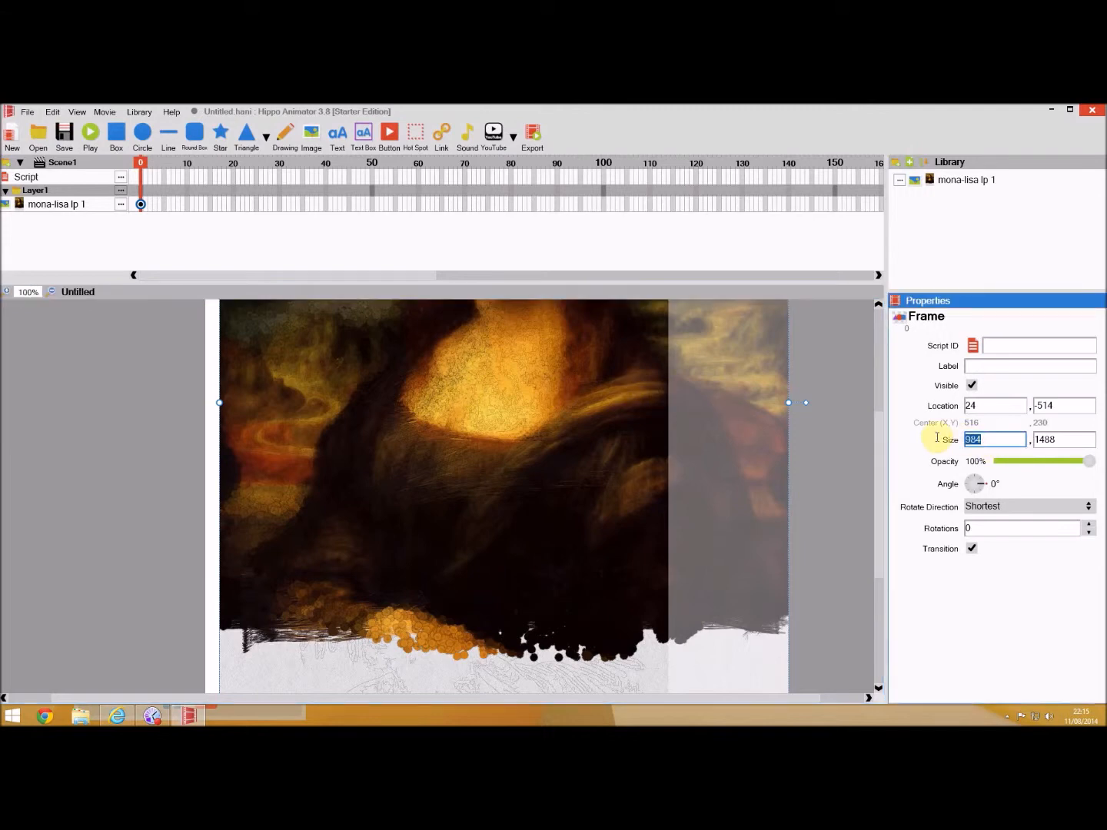
pyautogui.write('800')
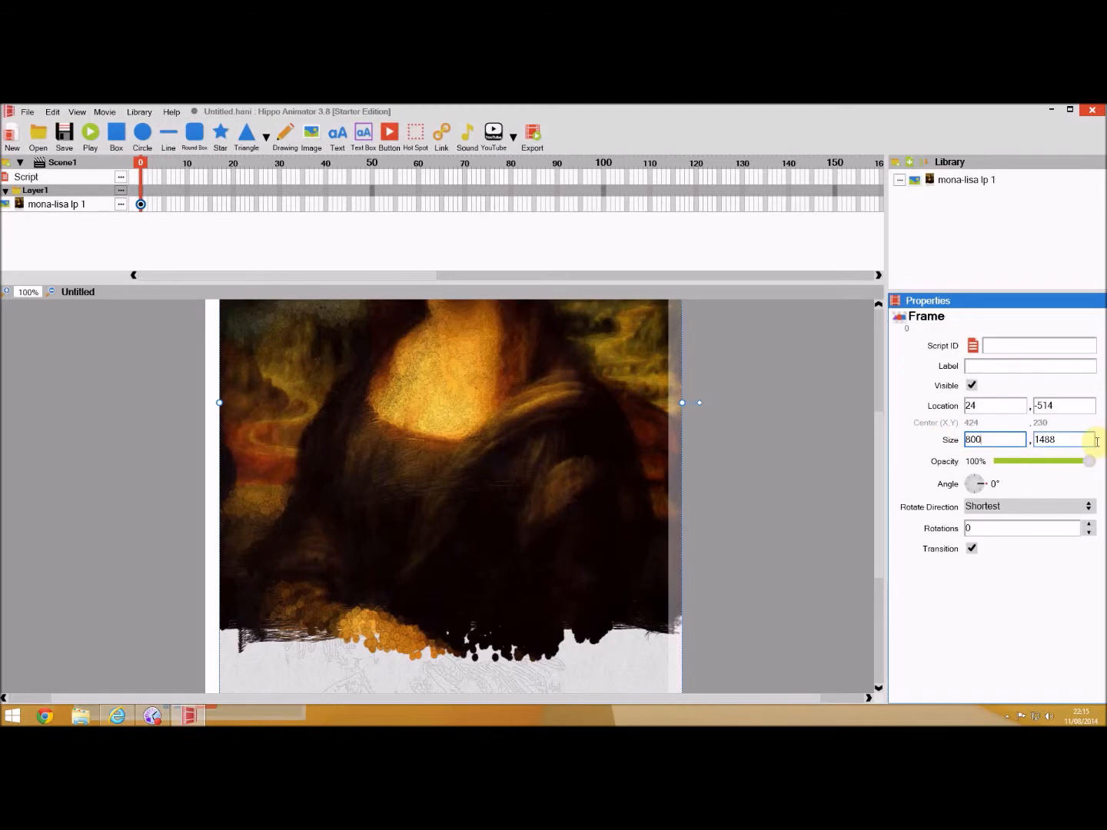
pyautogui.moveTo(1092, 440); pyautogui.dragTo(1014, 440)
pyautogui.write('800')
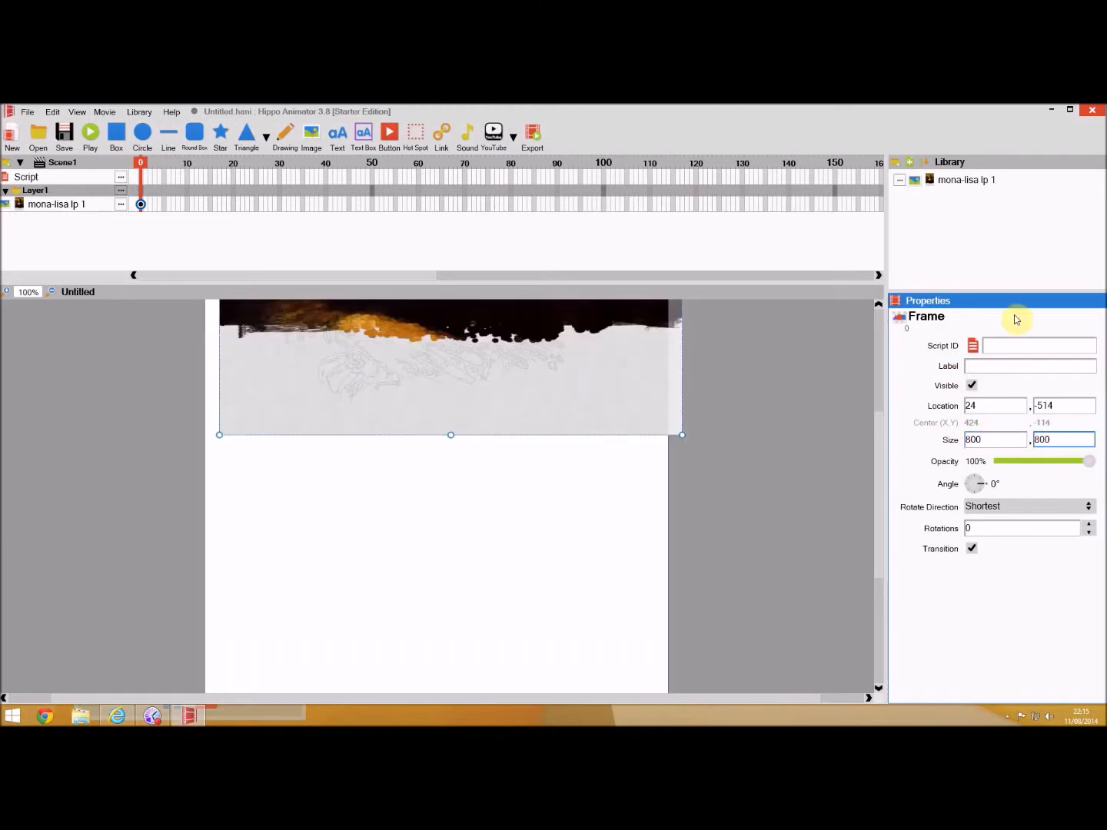
pyautogui.moveTo(537, 422); pyautogui.dragTo(525, 702)
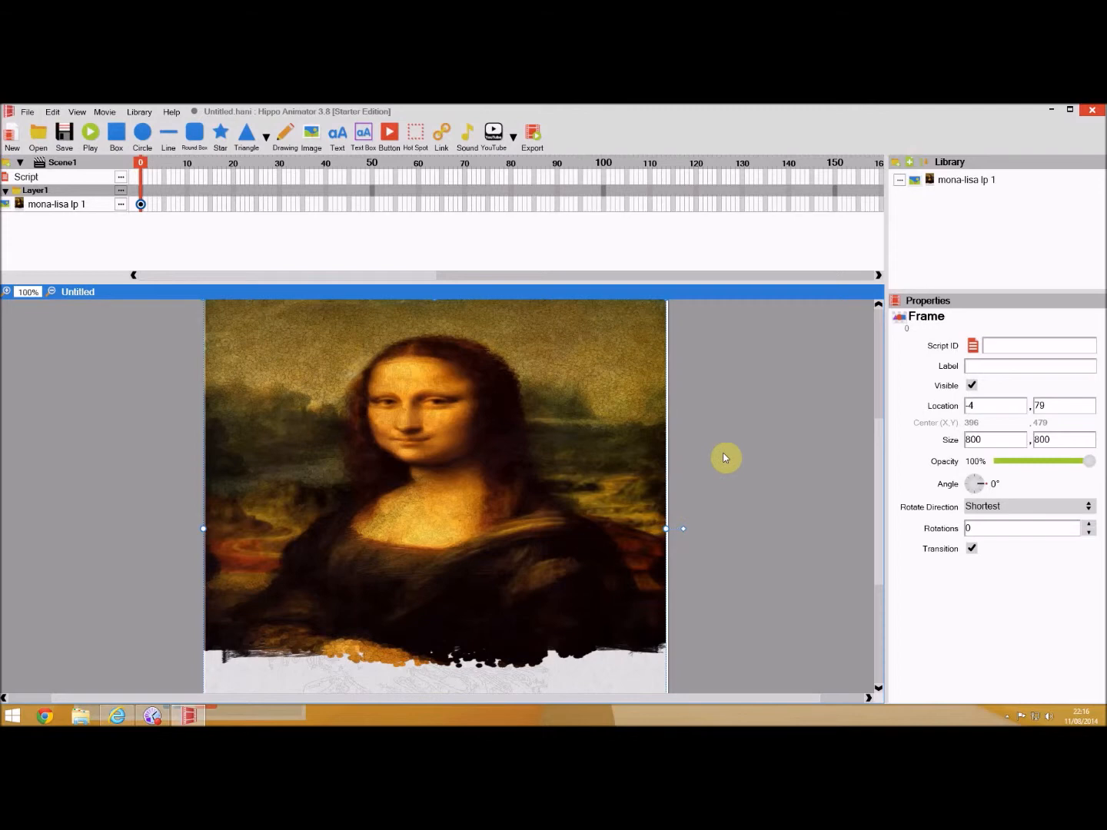
# Step: Preview the movie in the player and close the preview
pyautogui.click(90, 138)
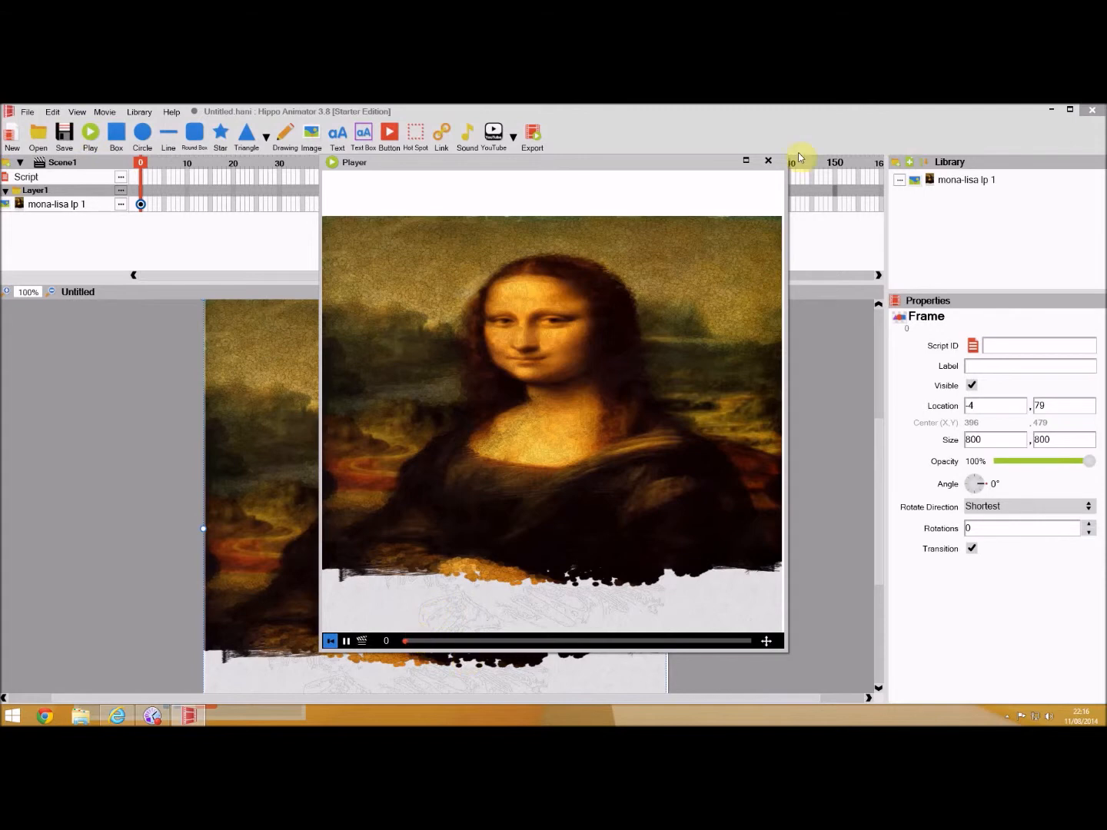
pyautogui.click(768, 162)
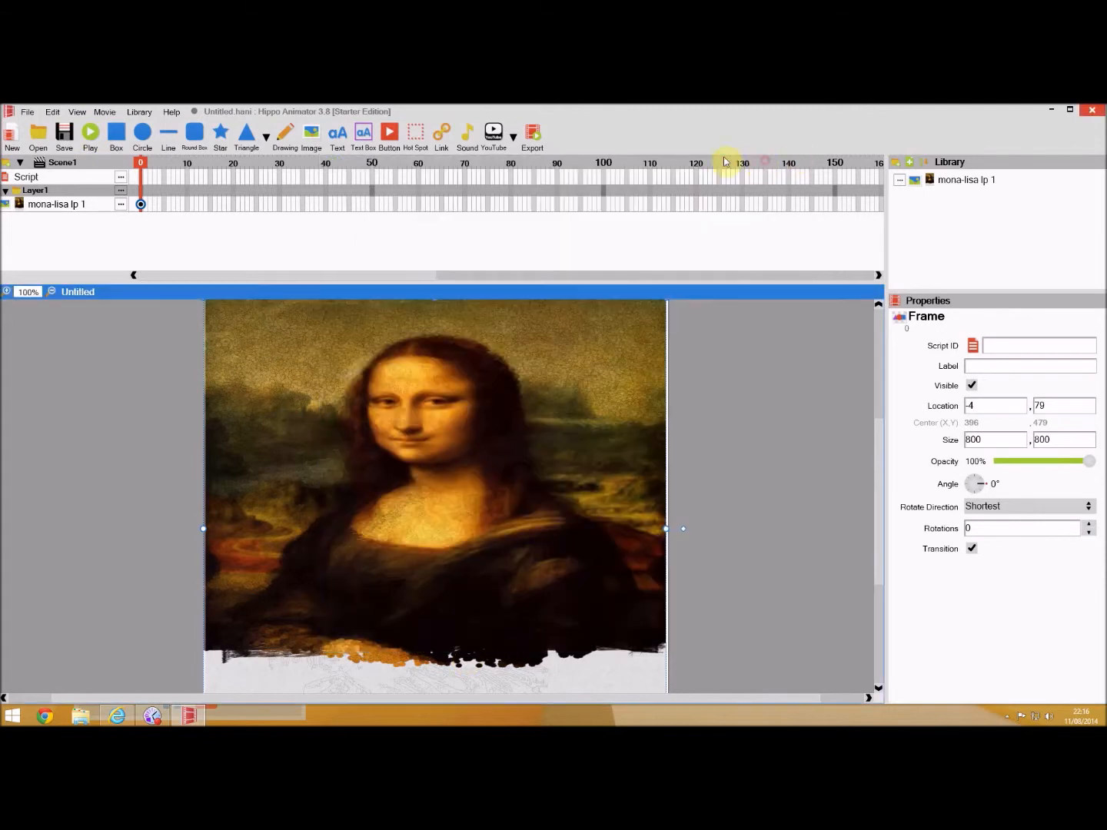
# Step: Copy the mona-lisa lp 1 frame from frame 0, paste it at frame 50 and preview the movie
pyautogui.rightClick(141, 208)
pyautogui.click(153, 213)
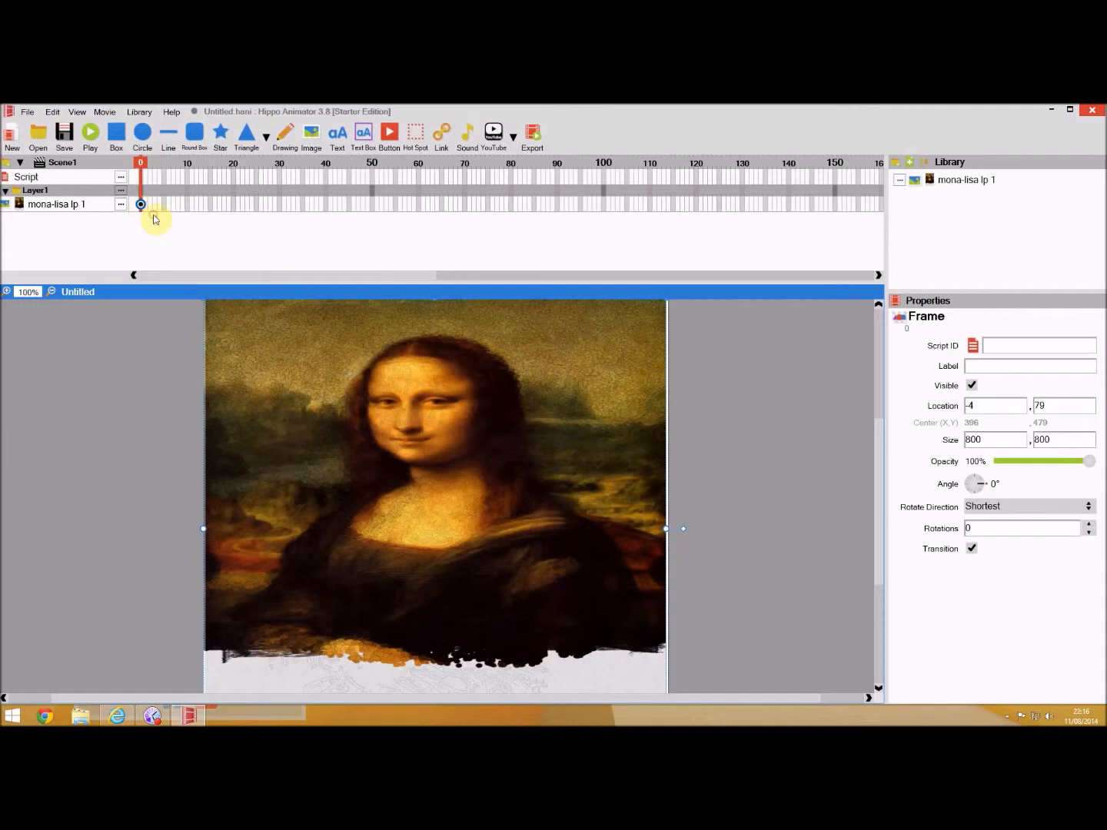
pyautogui.click(373, 204)
pyautogui.rightClick(373, 204)
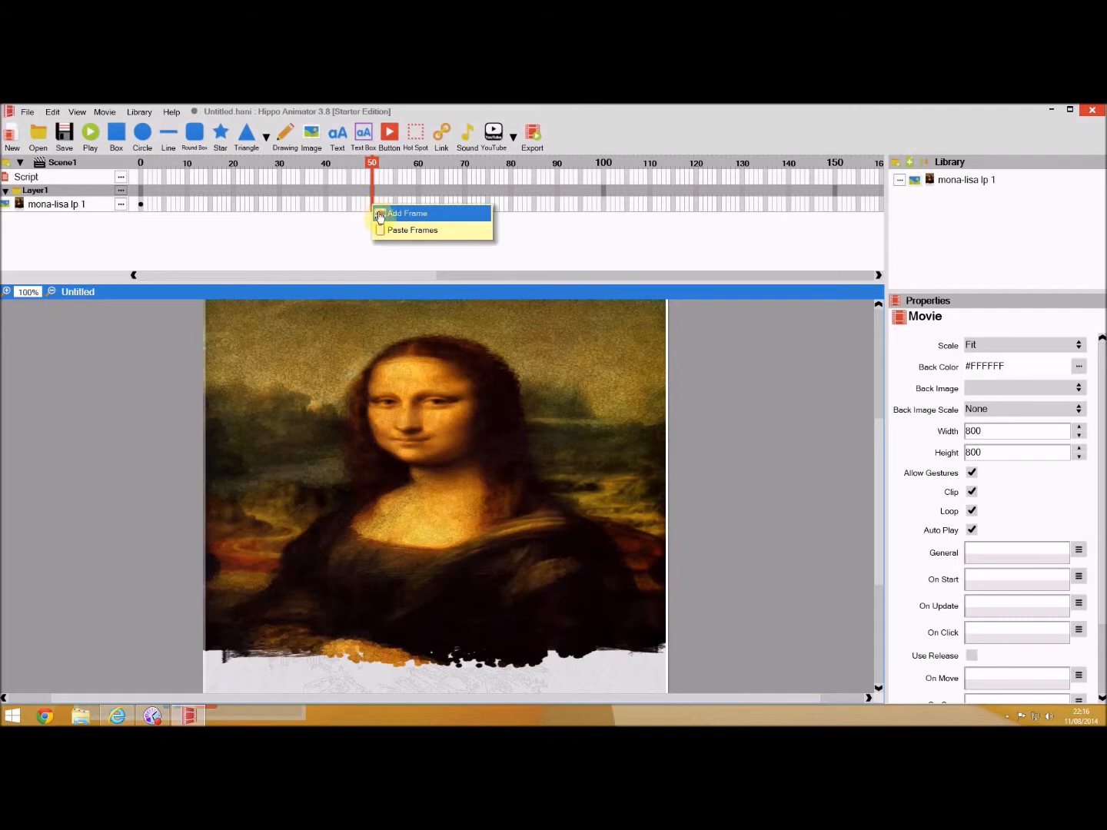
pyautogui.click(388, 231)
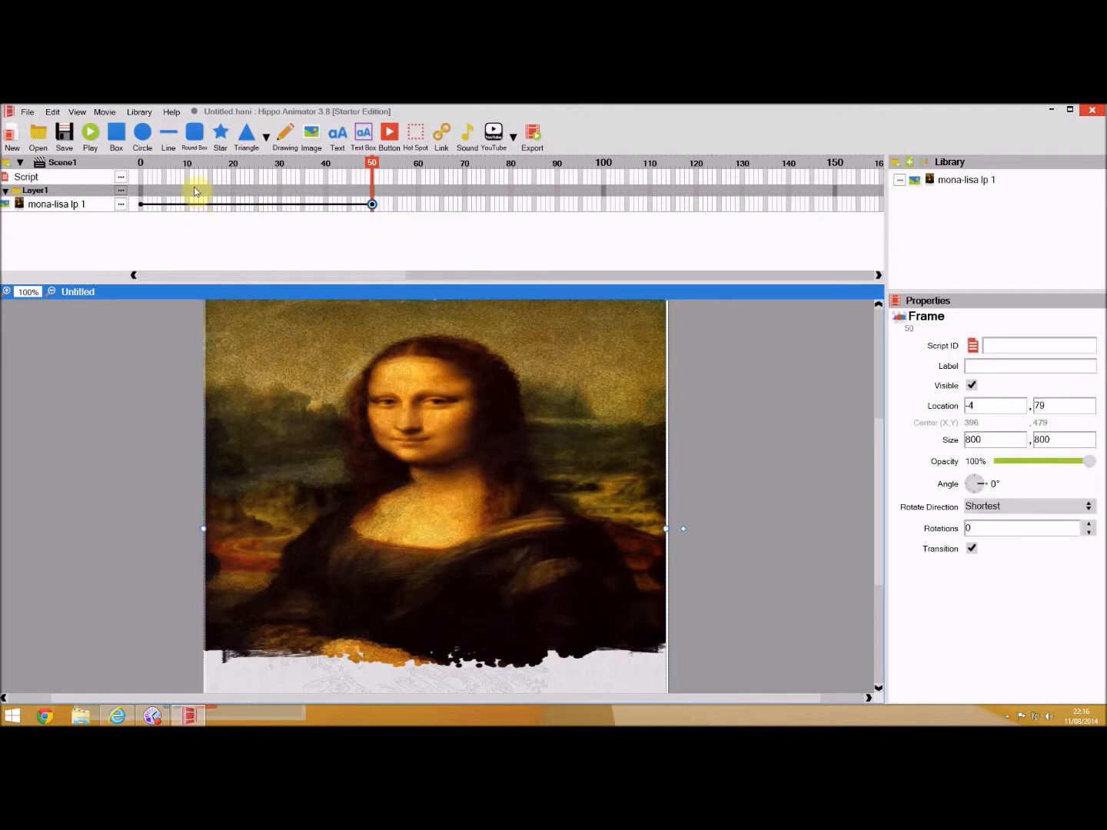
pyautogui.click(91, 135)
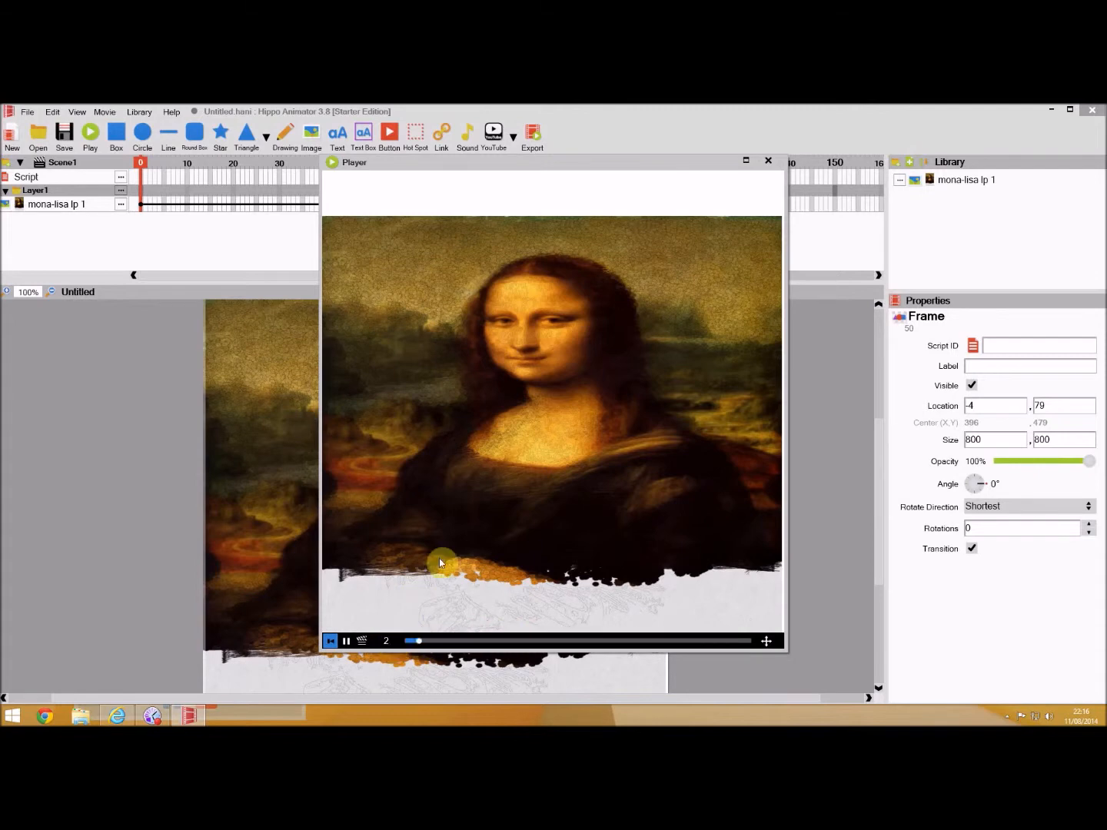
pyautogui.click(768, 161)
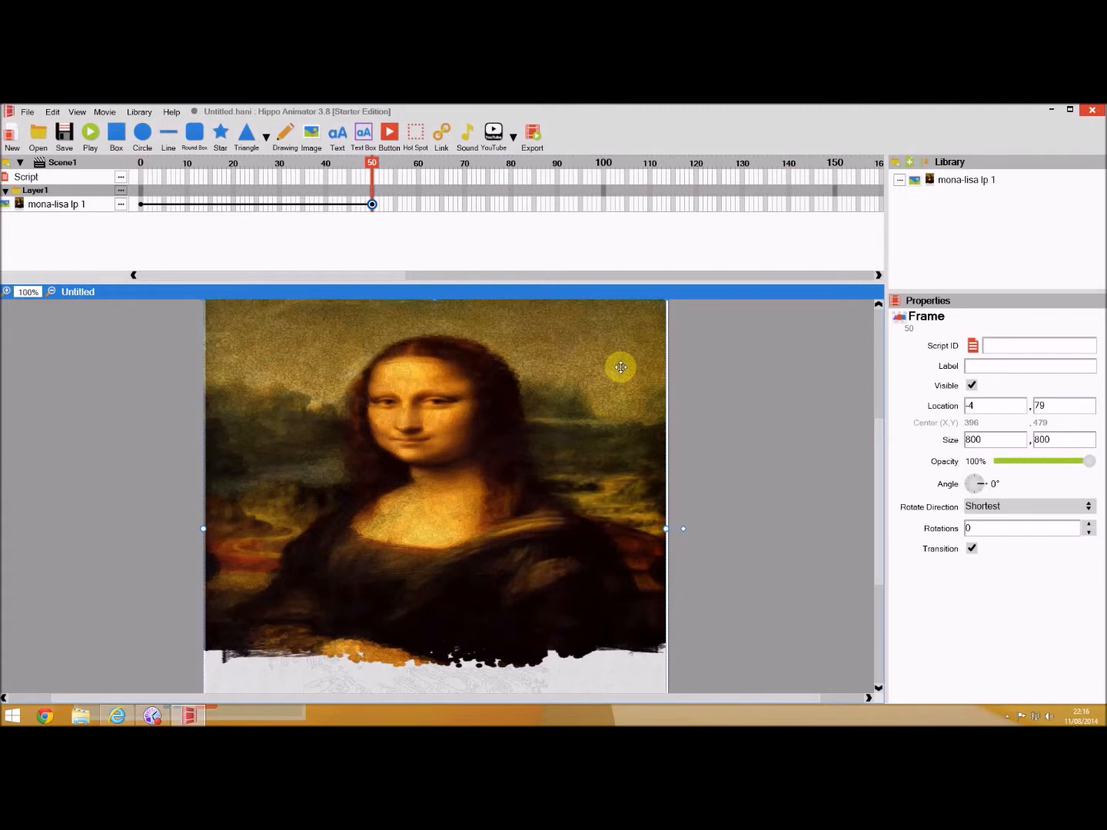
# Step: Import the kayla head image into the library and place it on the canvas at frame 50
pyautogui.click(150, 116)
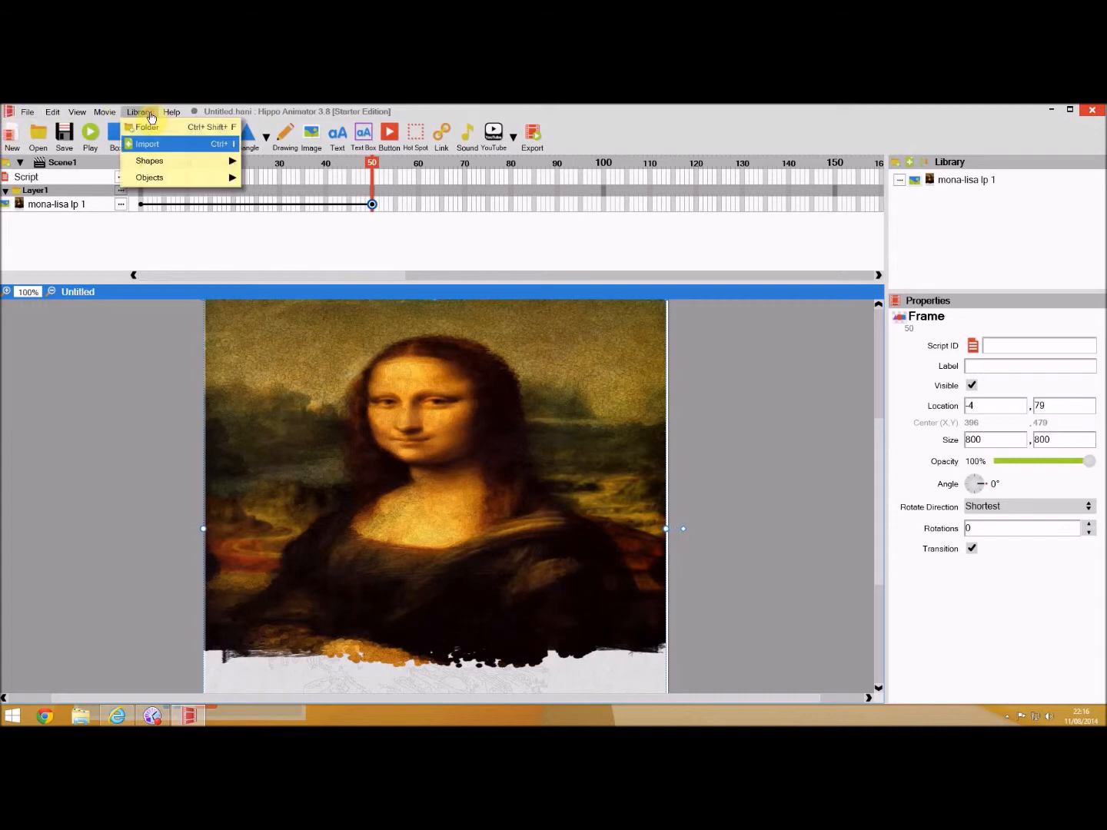
pyautogui.click(151, 144)
pyautogui.click(177, 192)
pyautogui.doubleClick(177, 192)
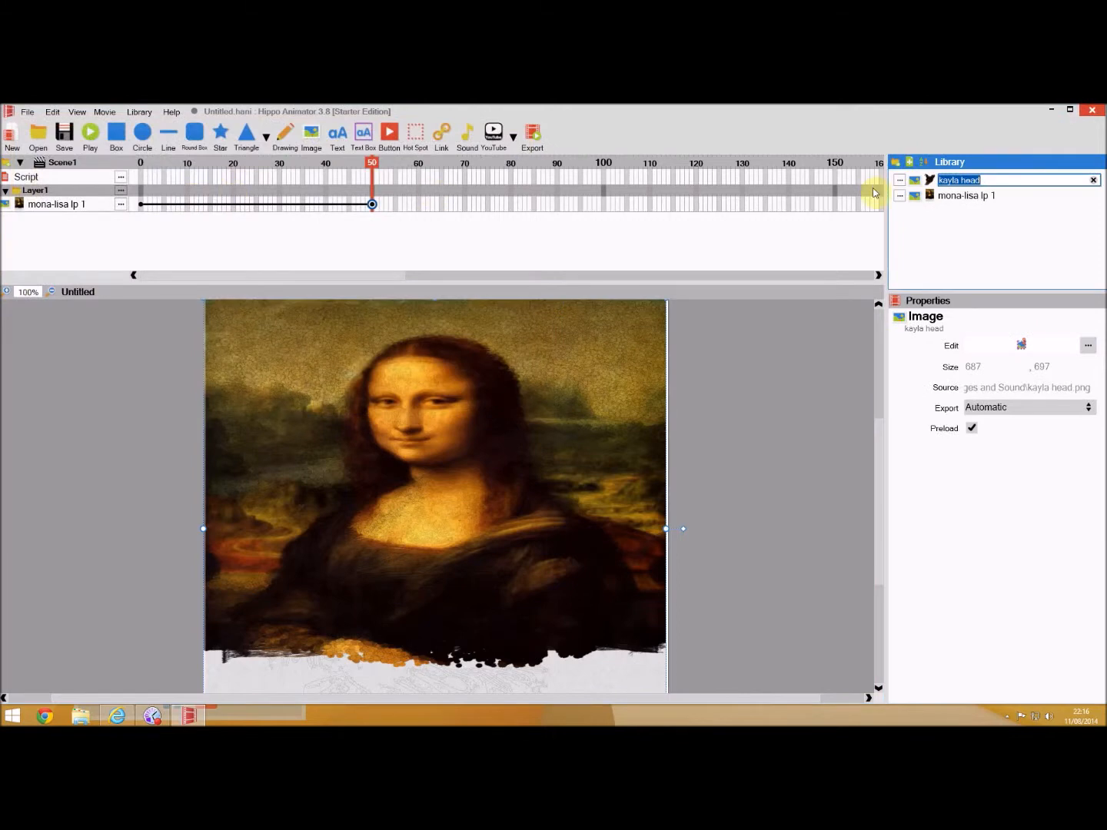
pyautogui.moveTo(946, 180); pyautogui.dragTo(477, 437)
# Step: Shrink the dog head to about 328.5 by 305 to suit the painted face, and move it off the canvas's left side to about (-273.5, 158.5)
pyautogui.moveTo(674, 633); pyautogui.dragTo(506, 444)
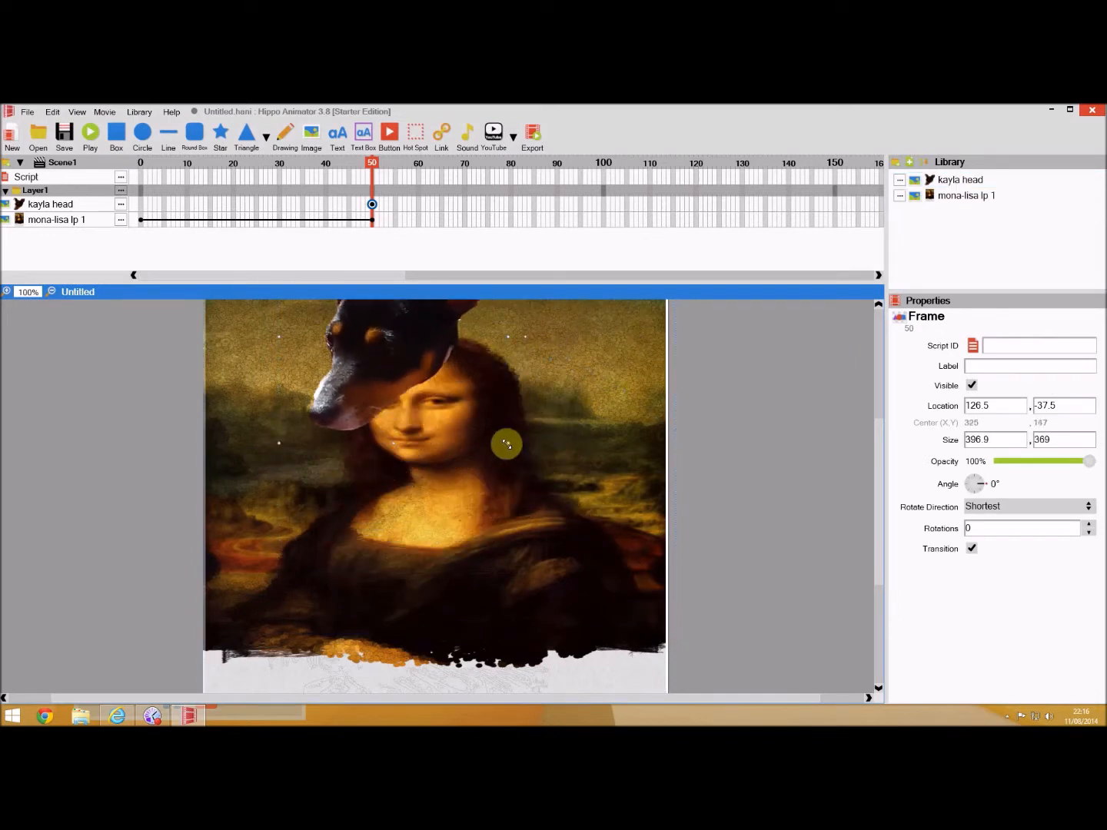
pyautogui.moveTo(396, 317); pyautogui.dragTo(446, 399)
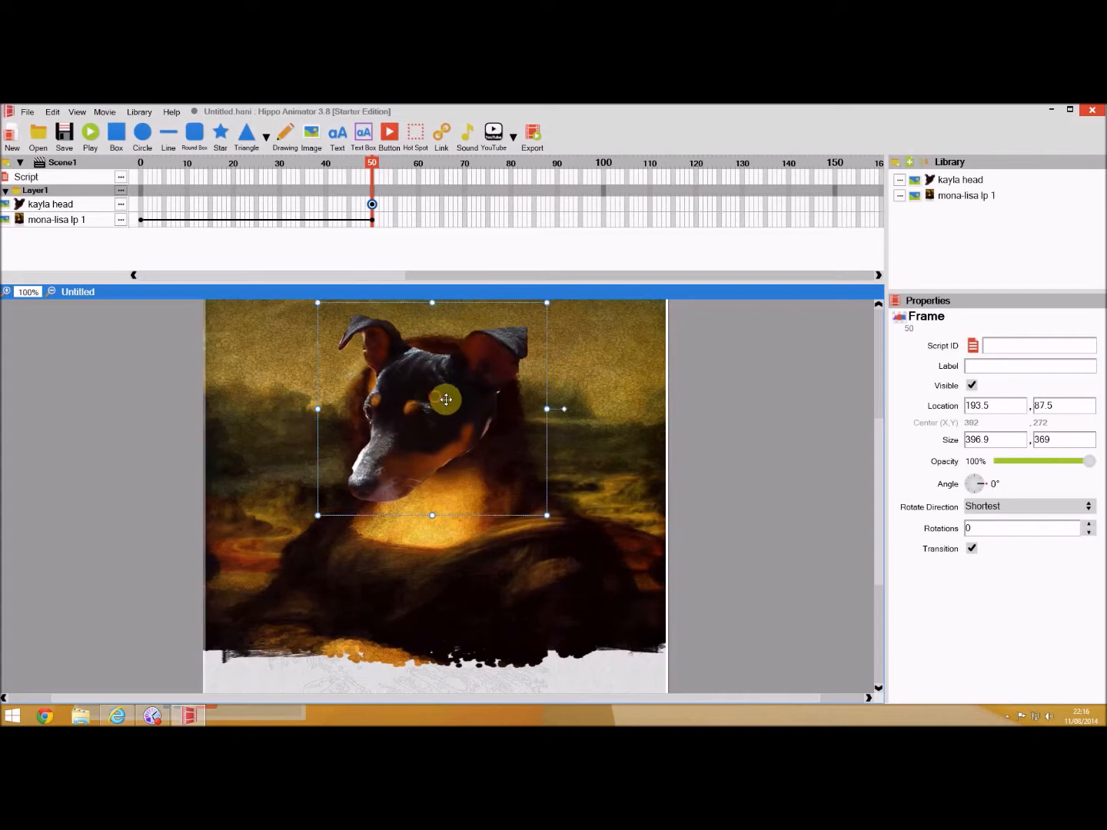
pyautogui.moveTo(547, 408); pyautogui.dragTo(520, 407)
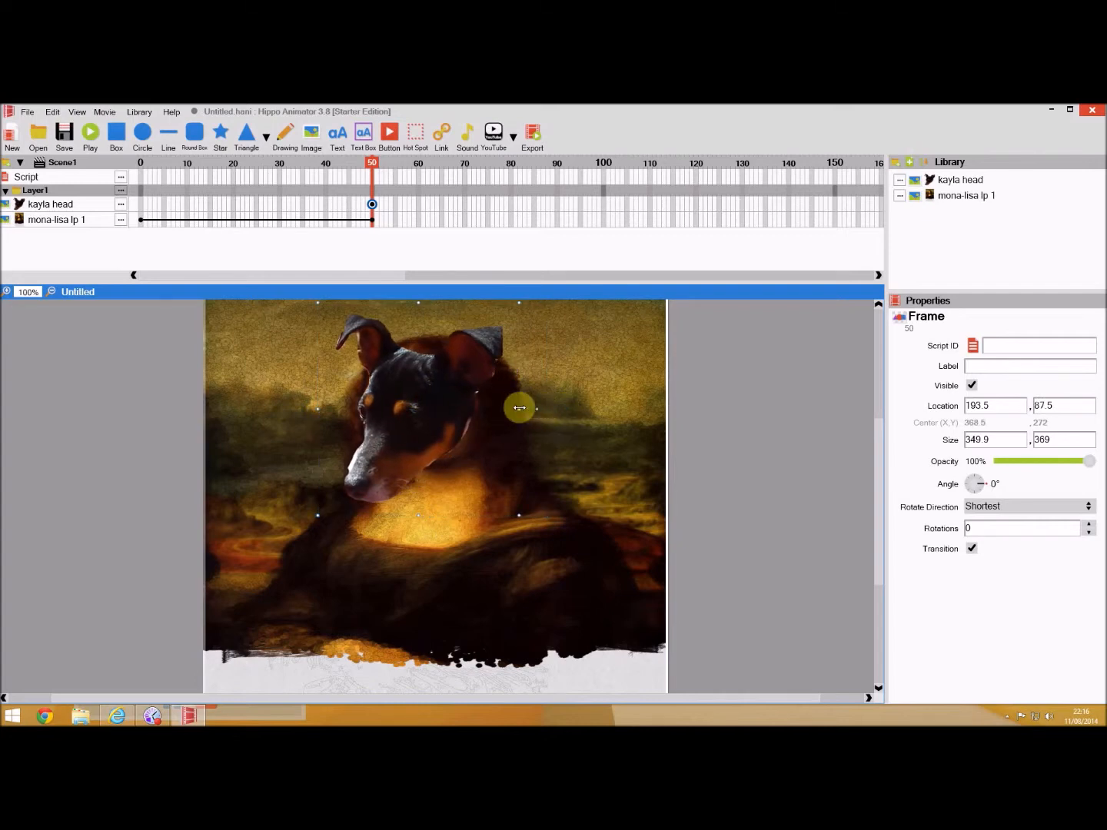
pyautogui.moveTo(519, 303); pyautogui.dragTo(508, 347)
pyautogui.moveTo(426, 407); pyautogui.dragTo(156, 415)
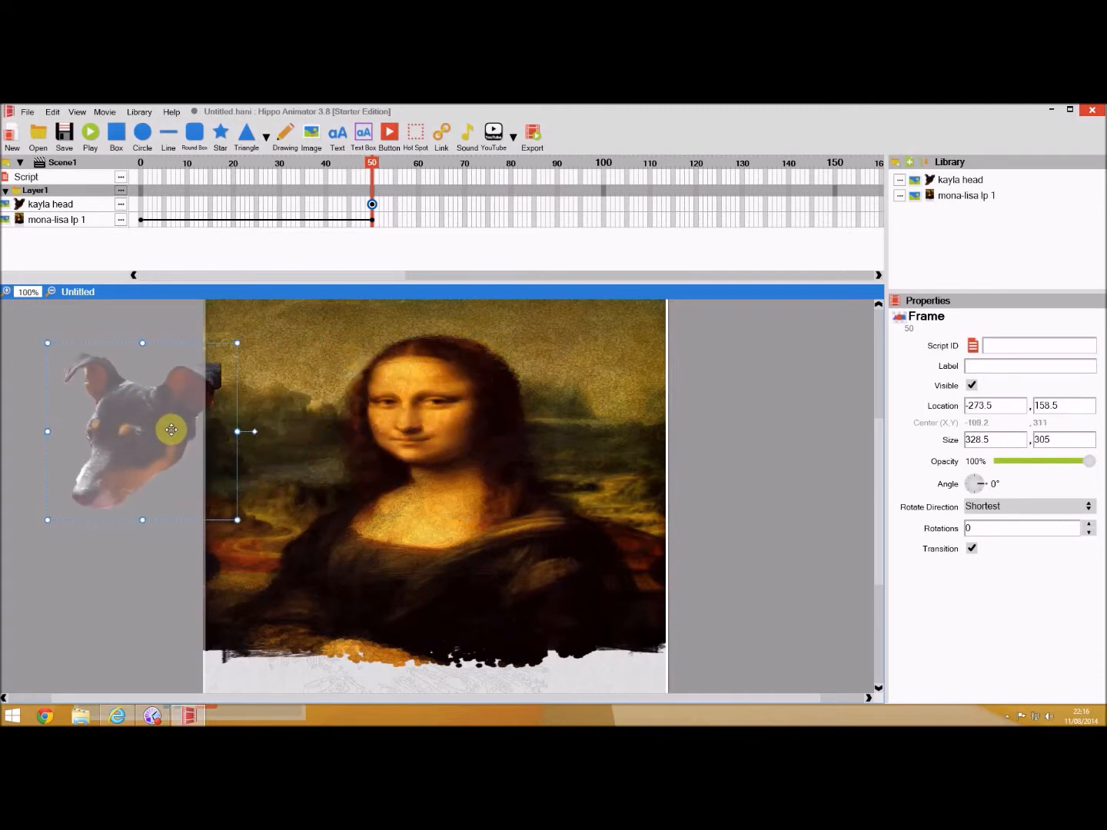
# Step: Copy the kayla head frame from frame 50 to frame 0 and move the head there to about (-326.8, 118.5)
pyautogui.click(370, 204)
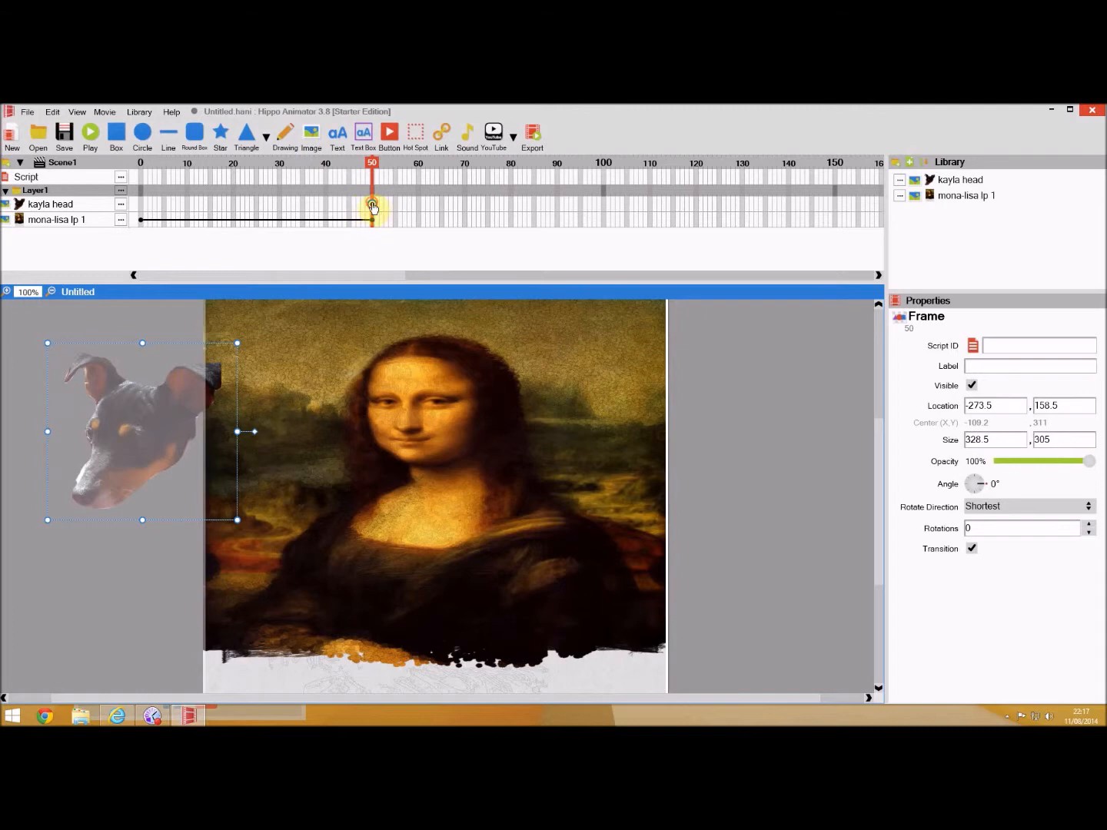
pyautogui.rightClick(373, 206)
pyautogui.click(396, 211)
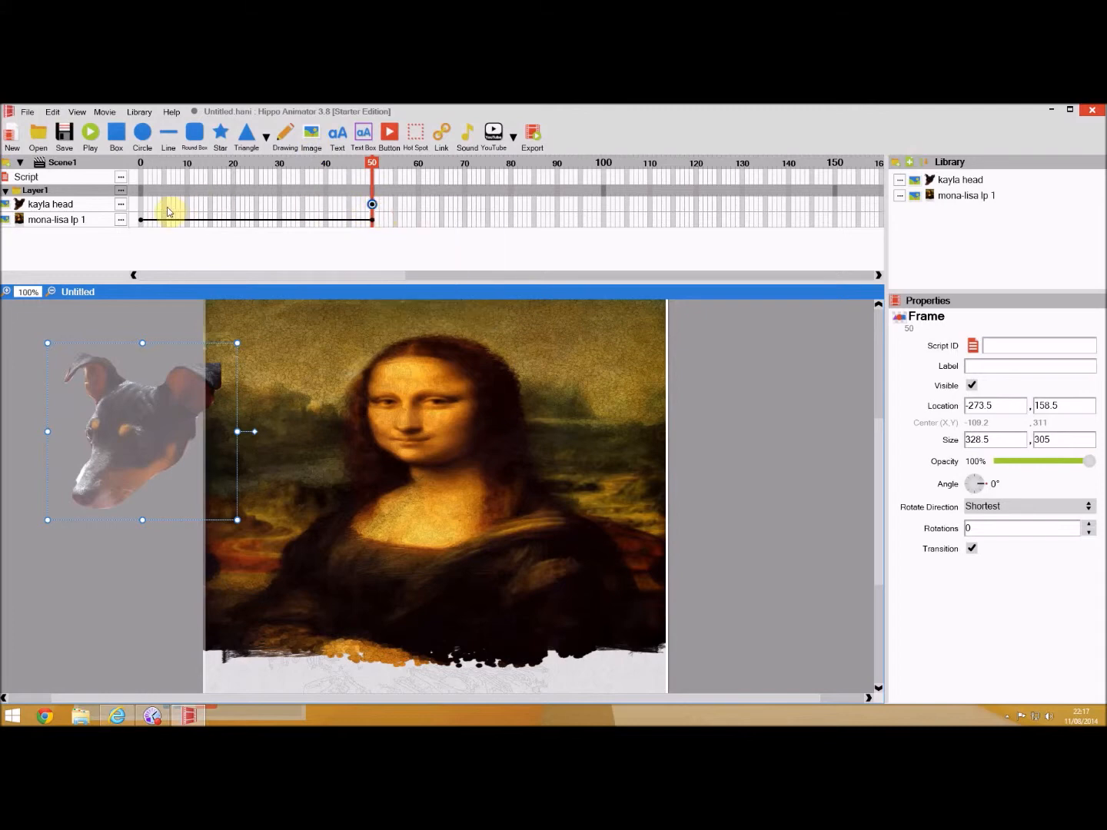
pyautogui.click(141, 209)
pyautogui.rightClick(145, 210)
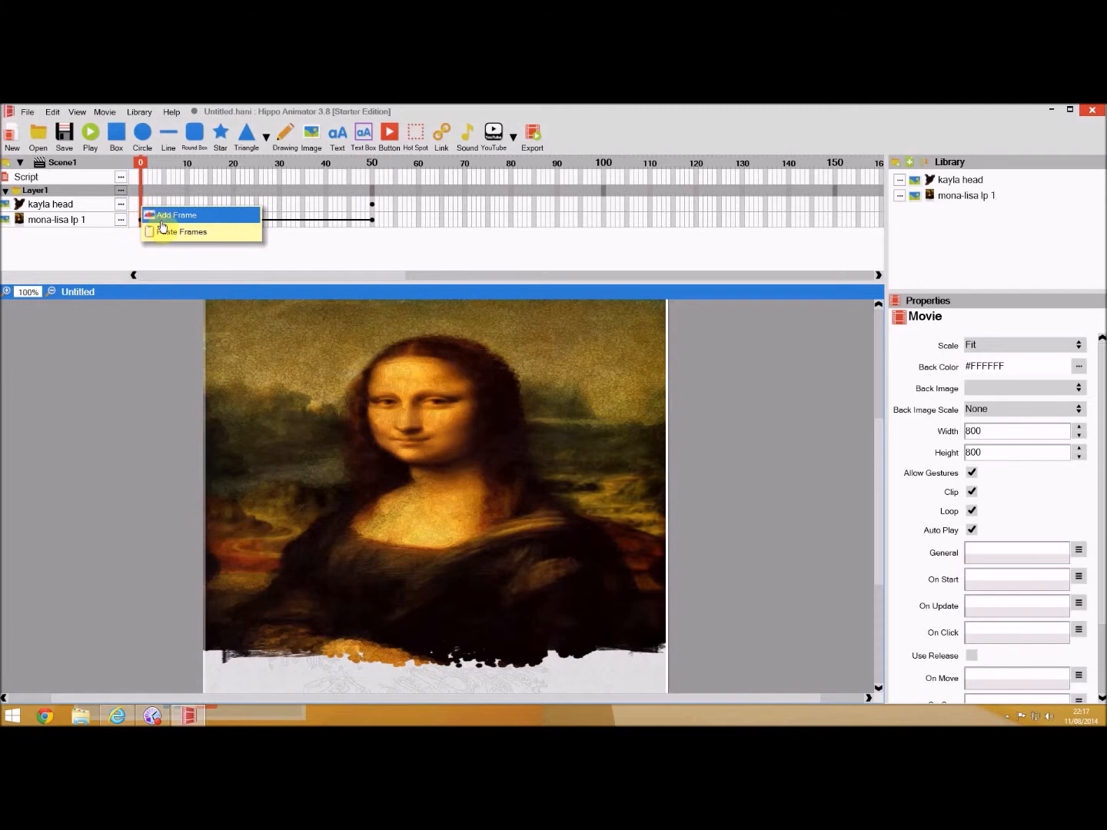
pyautogui.click(165, 230)
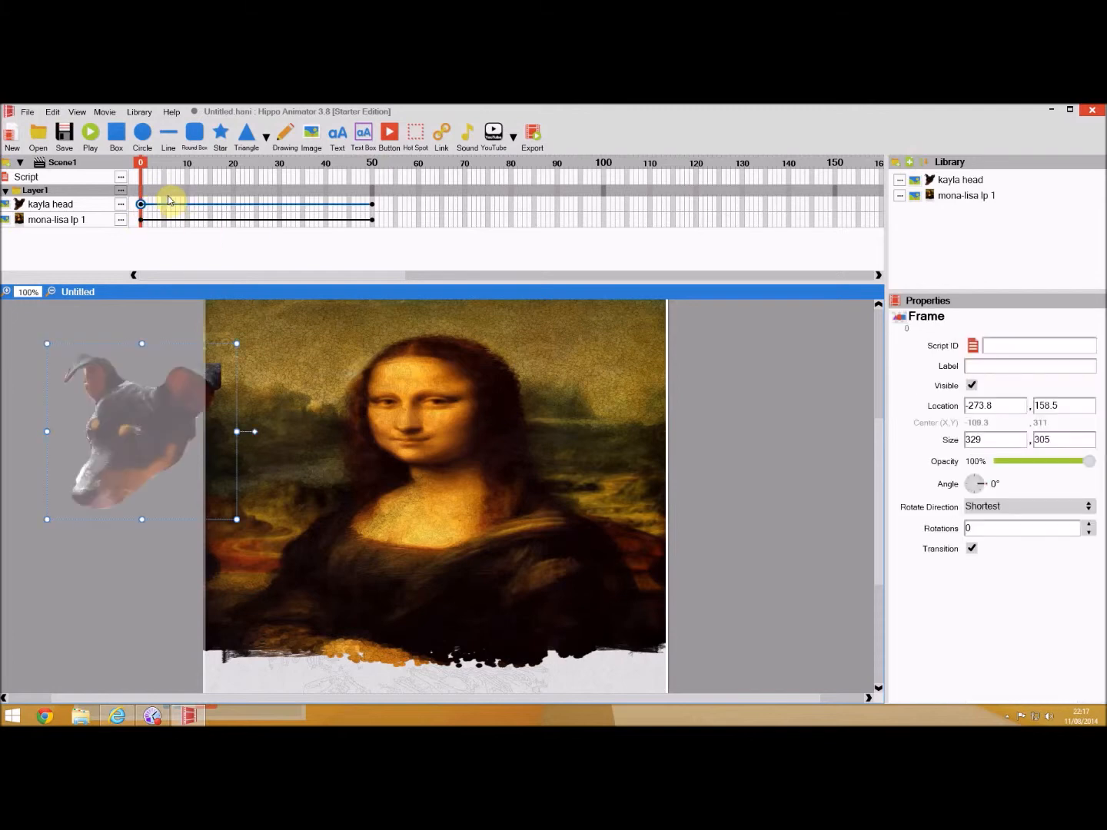
pyautogui.moveTo(153, 416); pyautogui.dragTo(122, 392)
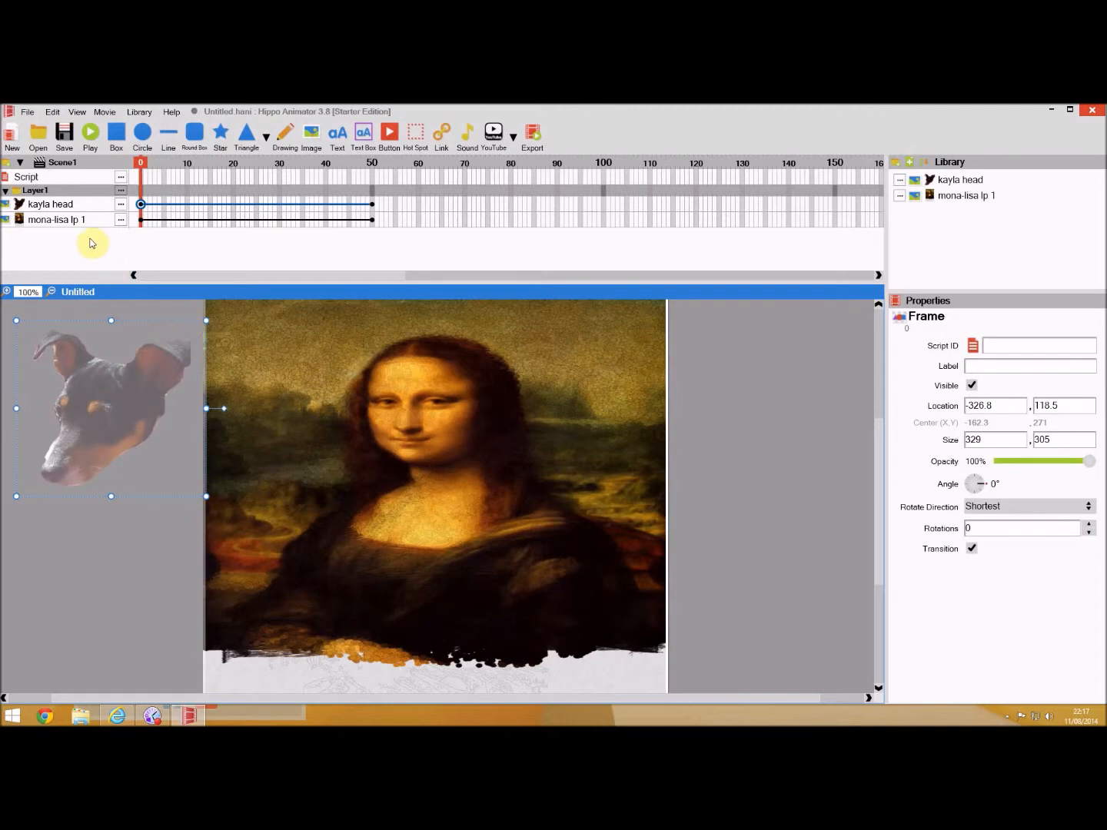
# Step: Shift the starting head position to about (-67.8, 142.5), then add a kayla head frame at frame 5 with the head at about (50.7, 140.1)
pyautogui.click(71, 204)
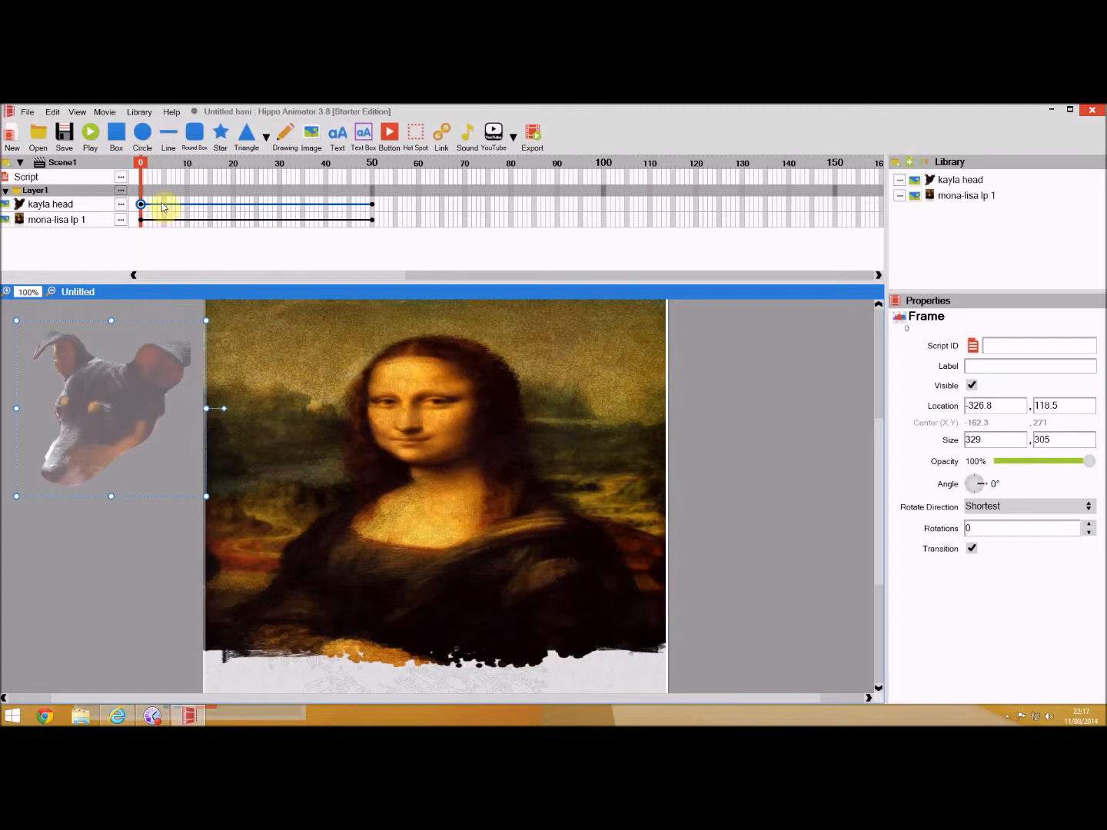
pyautogui.click(164, 206)
pyautogui.moveTo(141, 383); pyautogui.dragTo(299, 400)
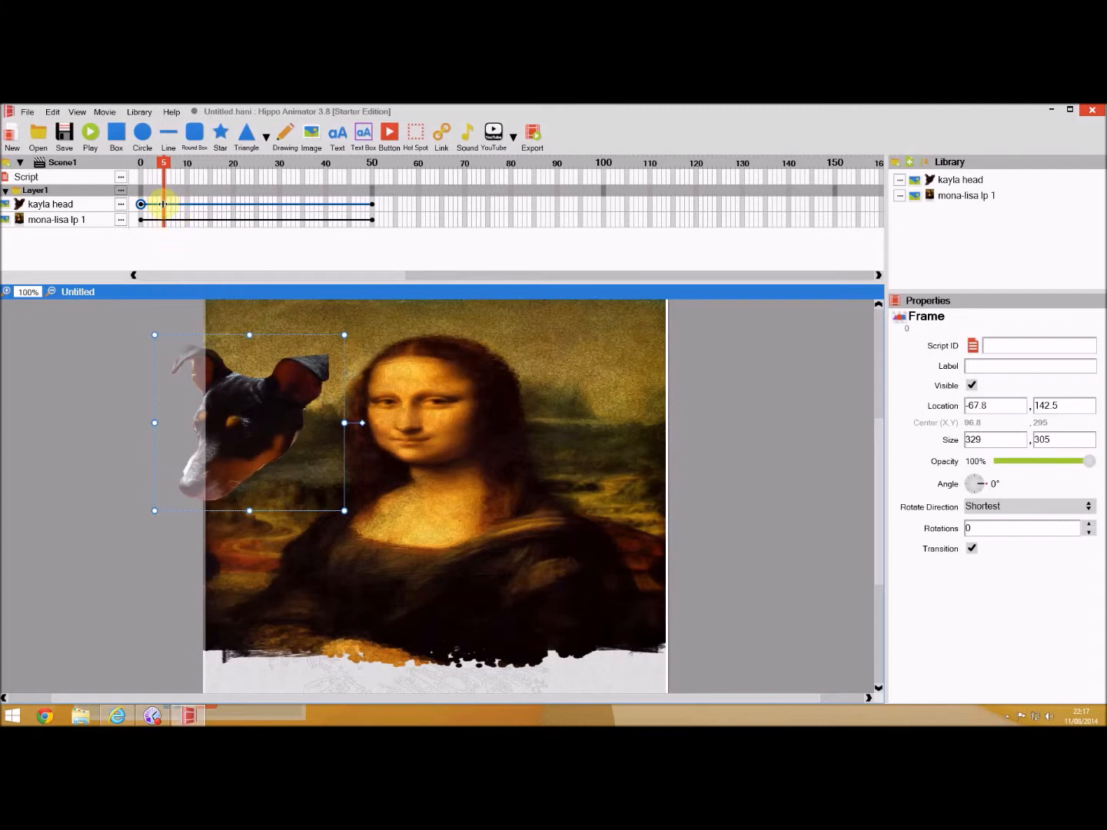
pyautogui.rightClick(163, 205)
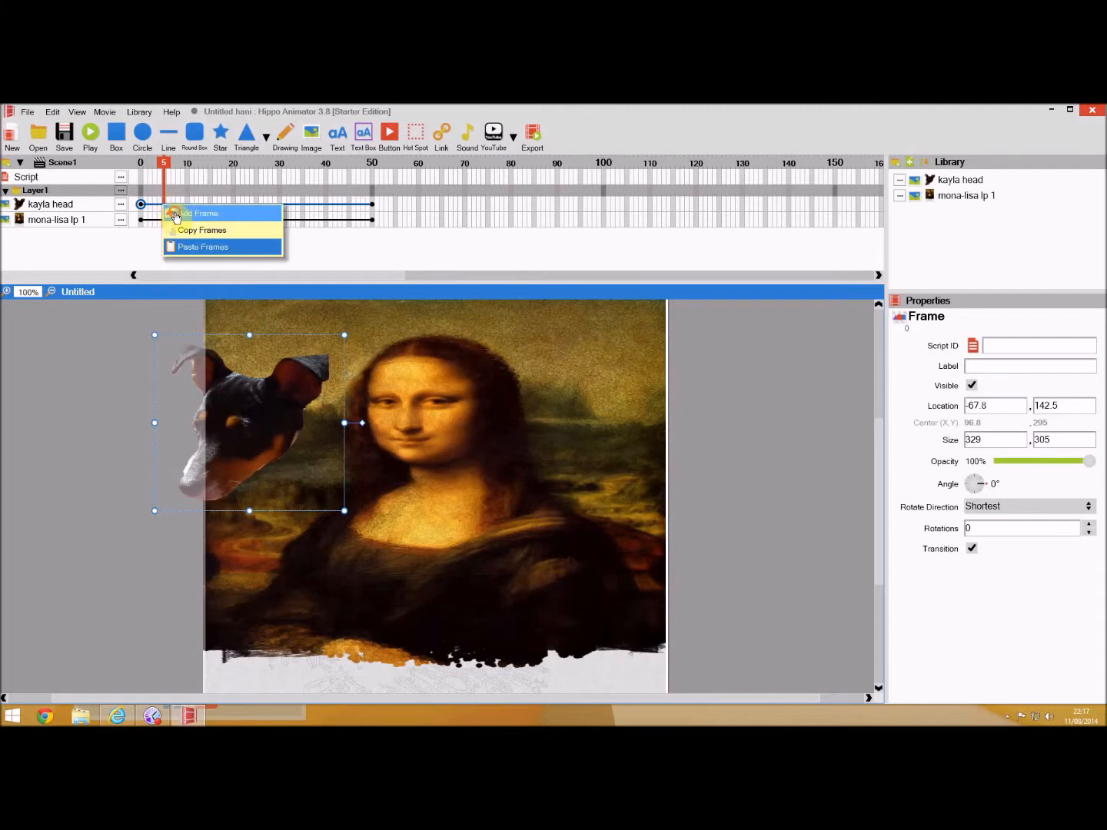
pyautogui.click(175, 218)
pyautogui.moveTo(277, 417); pyautogui.dragTo(337, 417)
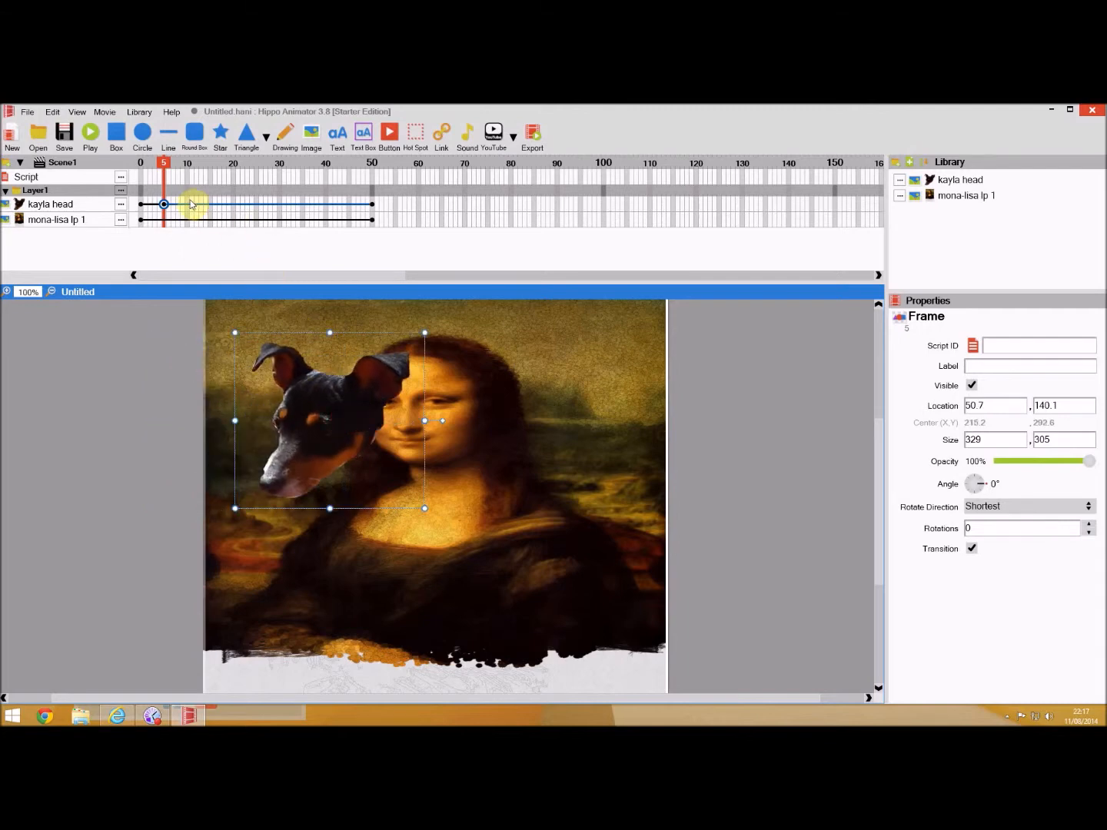
# Step: Add a kayla head frame at frame 10 and move the dog head right, onto the painted face
pyautogui.click(188, 209)
pyautogui.rightClick(188, 209)
pyautogui.click(198, 214)
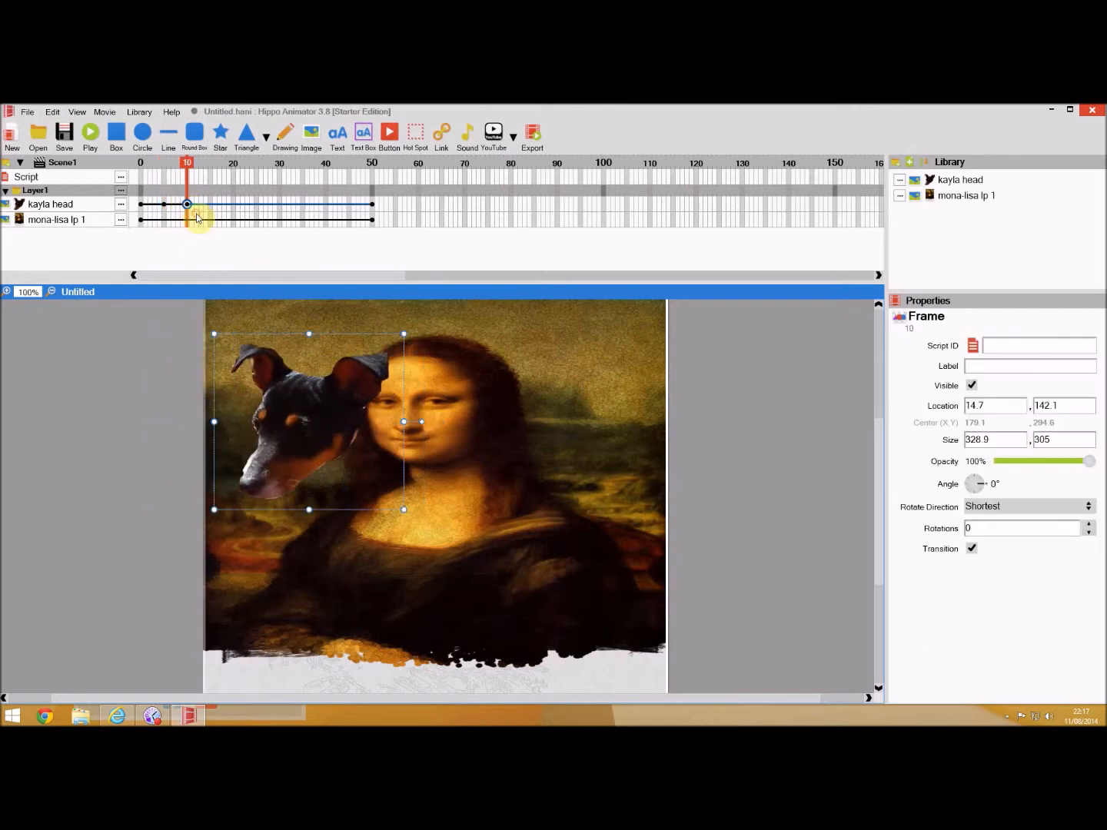
pyautogui.moveTo(279, 393); pyautogui.dragTo(369, 387)
# Step: Add a kayla head frame at frame 15 and move the head past the painting's right edge to about (665.5, 92.6)
pyautogui.click(209, 205)
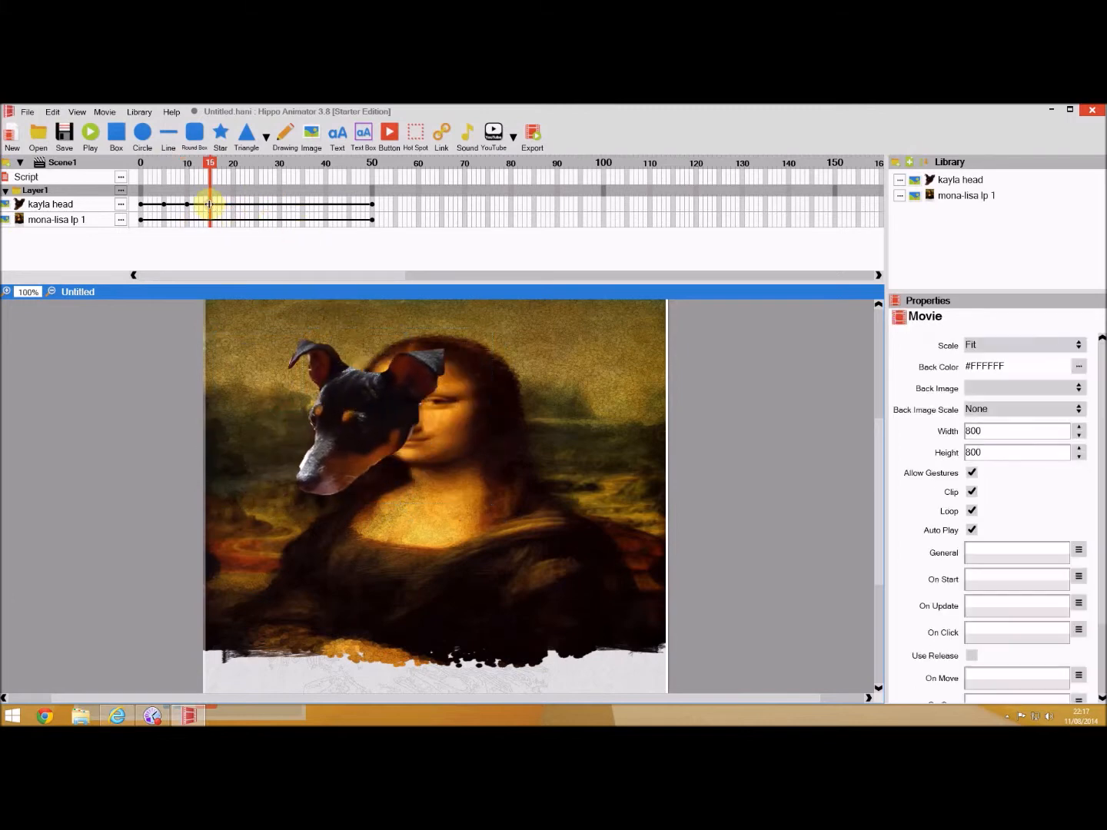
pyautogui.rightClick(209, 206)
pyautogui.click(239, 214)
pyautogui.moveTo(351, 395); pyautogui.dragTo(513, 406)
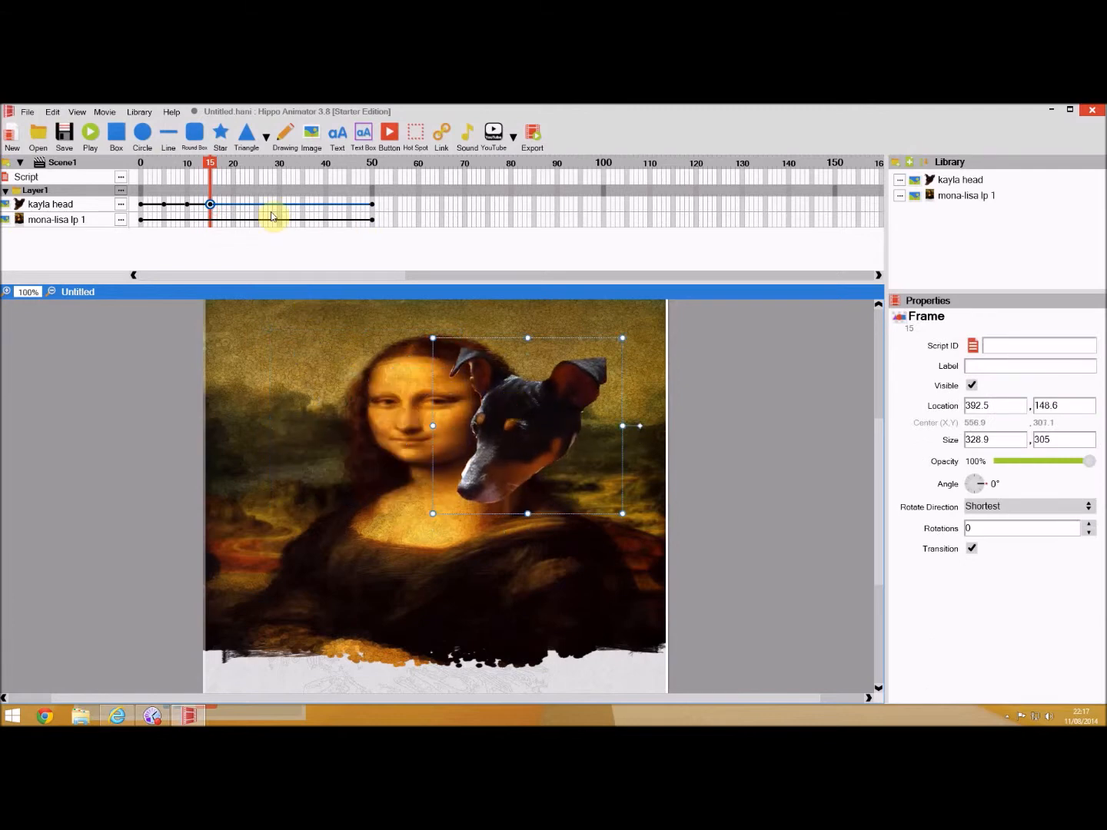
pyautogui.click(234, 207)
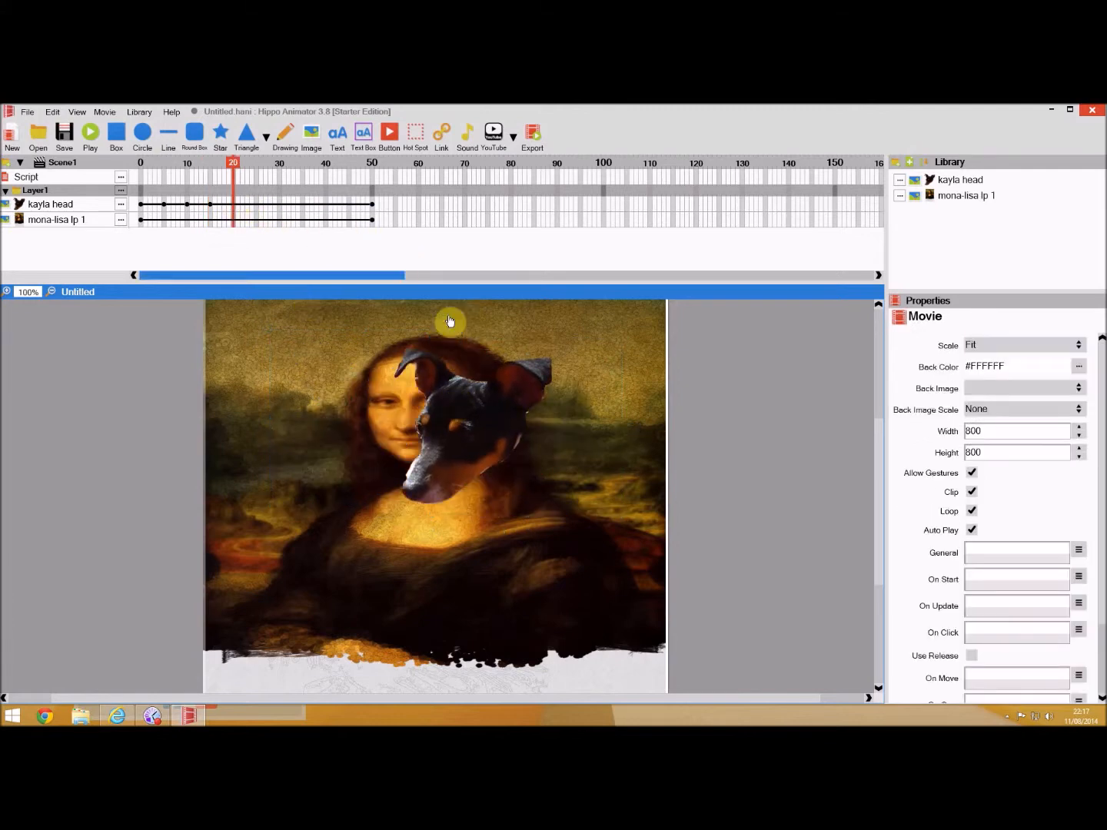
pyautogui.moveTo(460, 403); pyautogui.dragTo(612, 373)
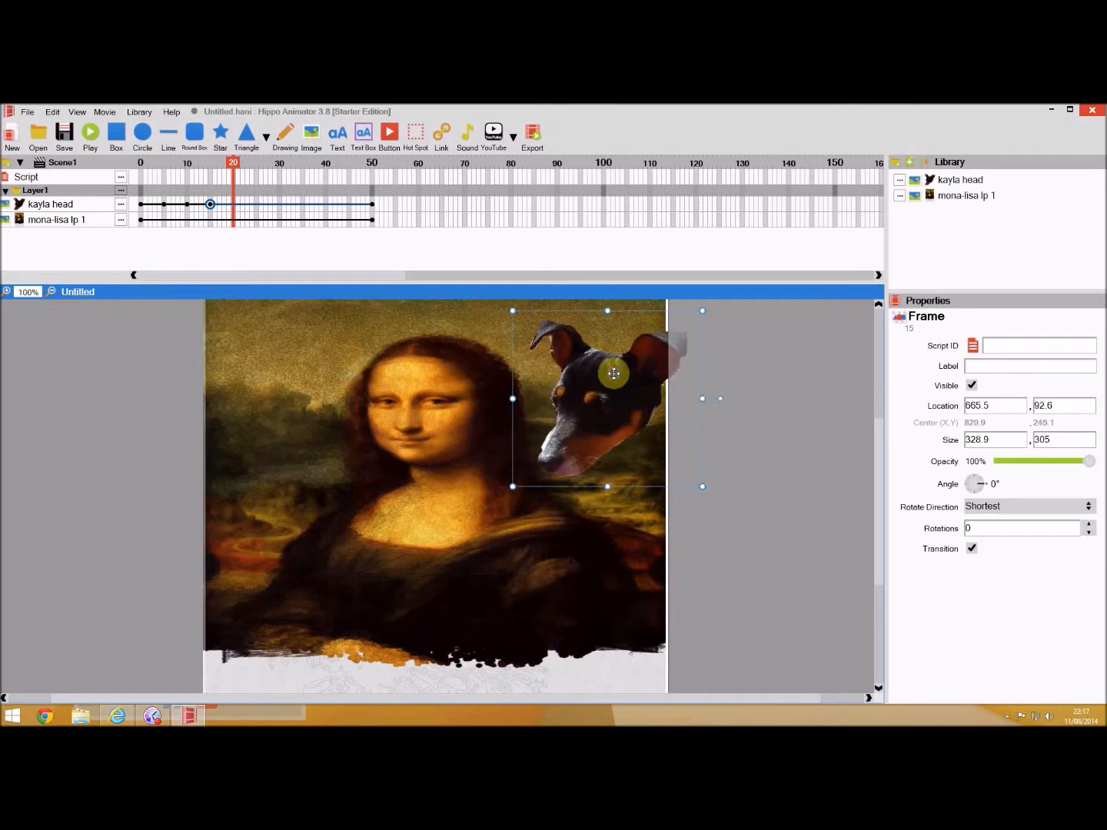
pyautogui.rightClick(612, 373)
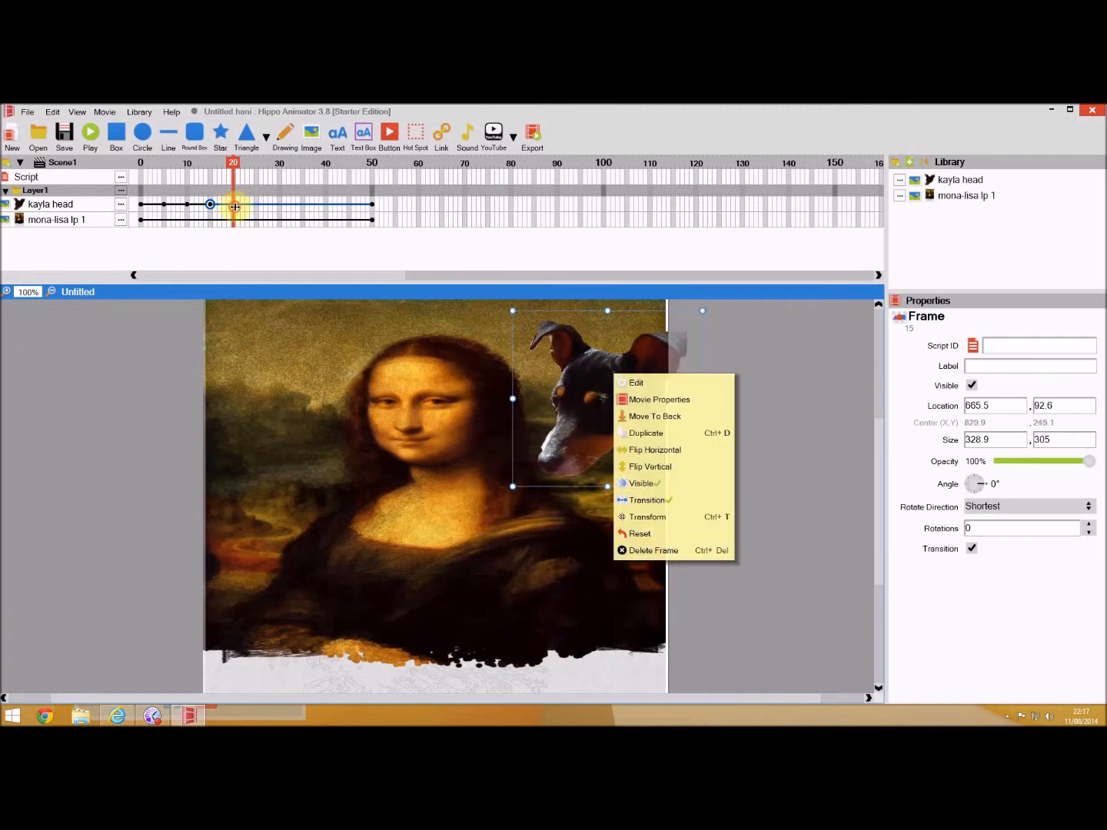
# Step: Add a kayla head frame, set it at frame 25, and place the head over the face at about (198.4, 103), enlarged to about 365.8 by 351
pyautogui.click(235, 206)
pyautogui.rightClick(233, 206)
pyautogui.click(240, 214)
pyautogui.moveTo(564, 395); pyautogui.dragTo(406, 398)
pyautogui.moveTo(242, 209); pyautogui.dragTo(258, 215)
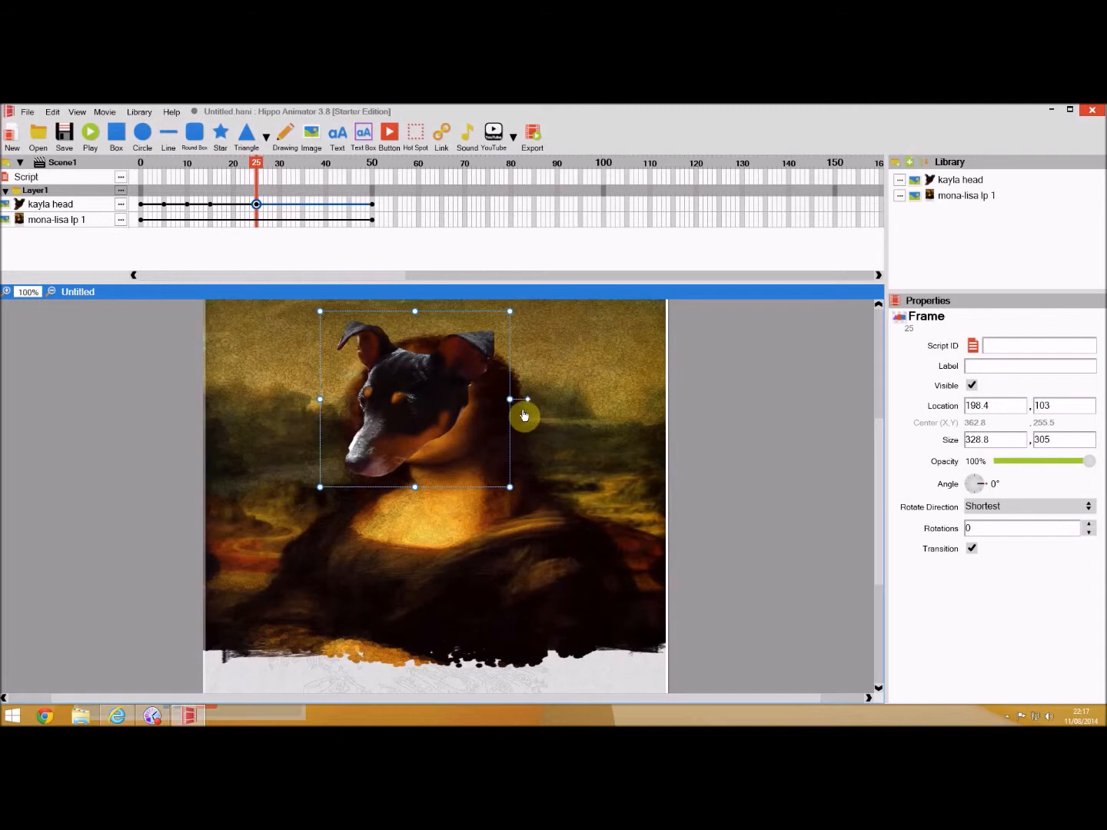
pyautogui.moveTo(510, 488); pyautogui.dragTo(532, 514)
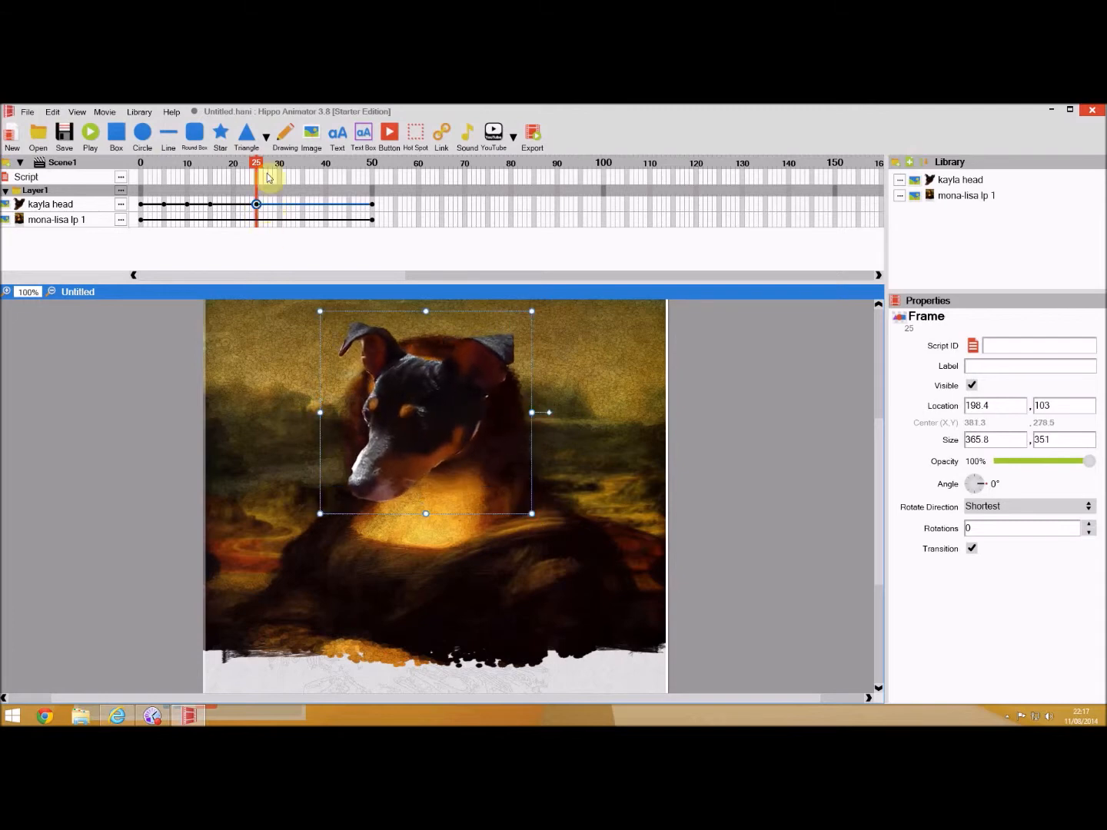
# Step: Add a kayla head frame at frame 26 and enlarge its head to about 470.1 by 483.2, positioned at about (290.5, 18.2)
pyautogui.rightClick(260, 206)
pyautogui.click(269, 212)
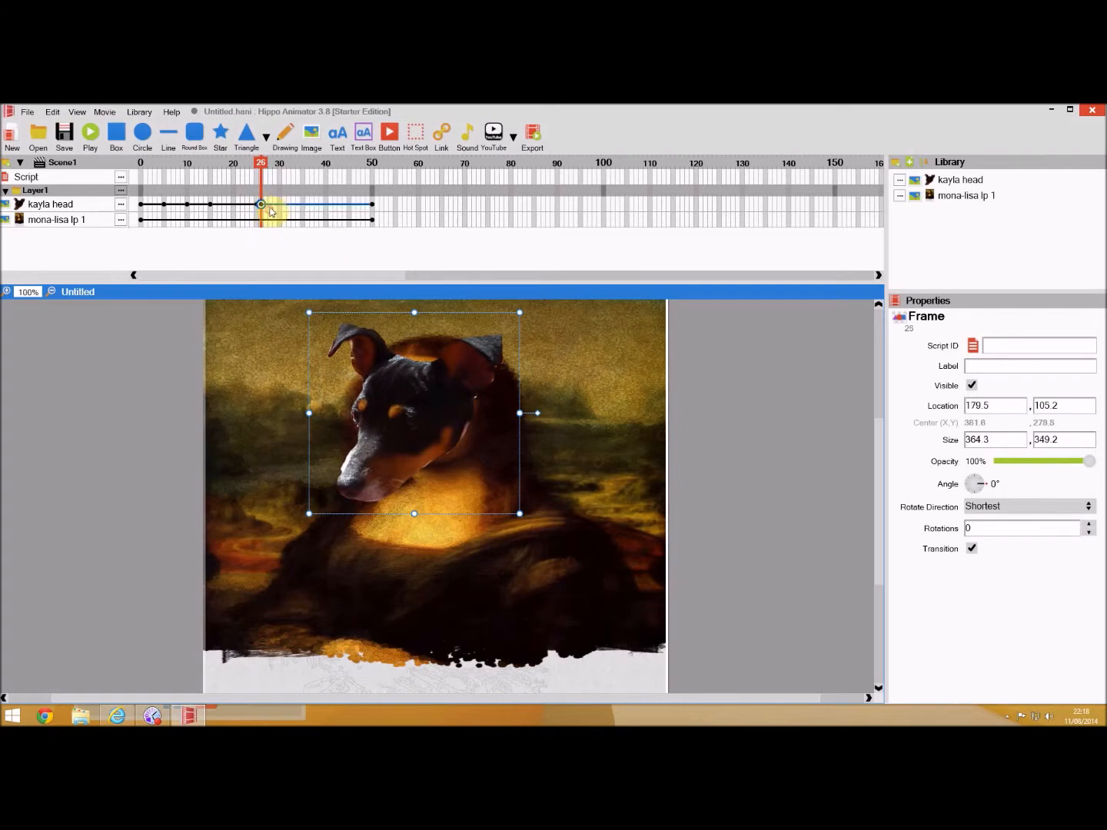
pyautogui.click(279, 206)
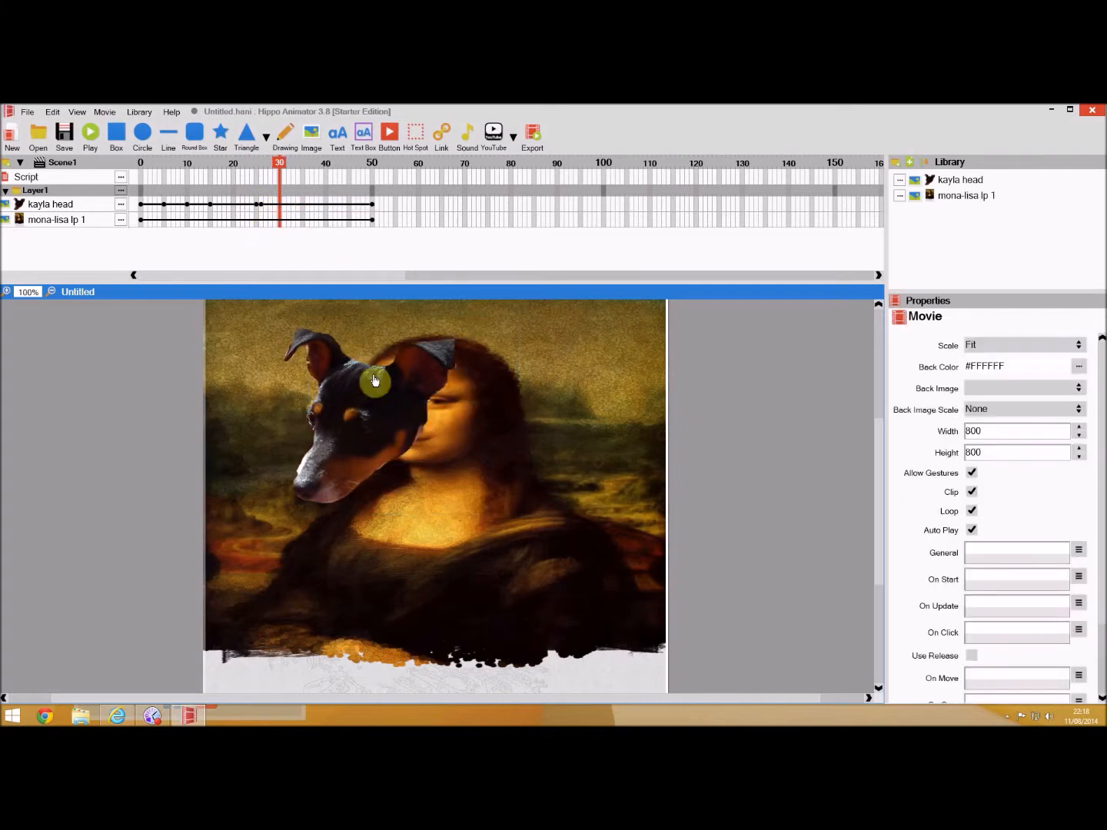
pyautogui.moveTo(391, 420); pyautogui.dragTo(455, 414)
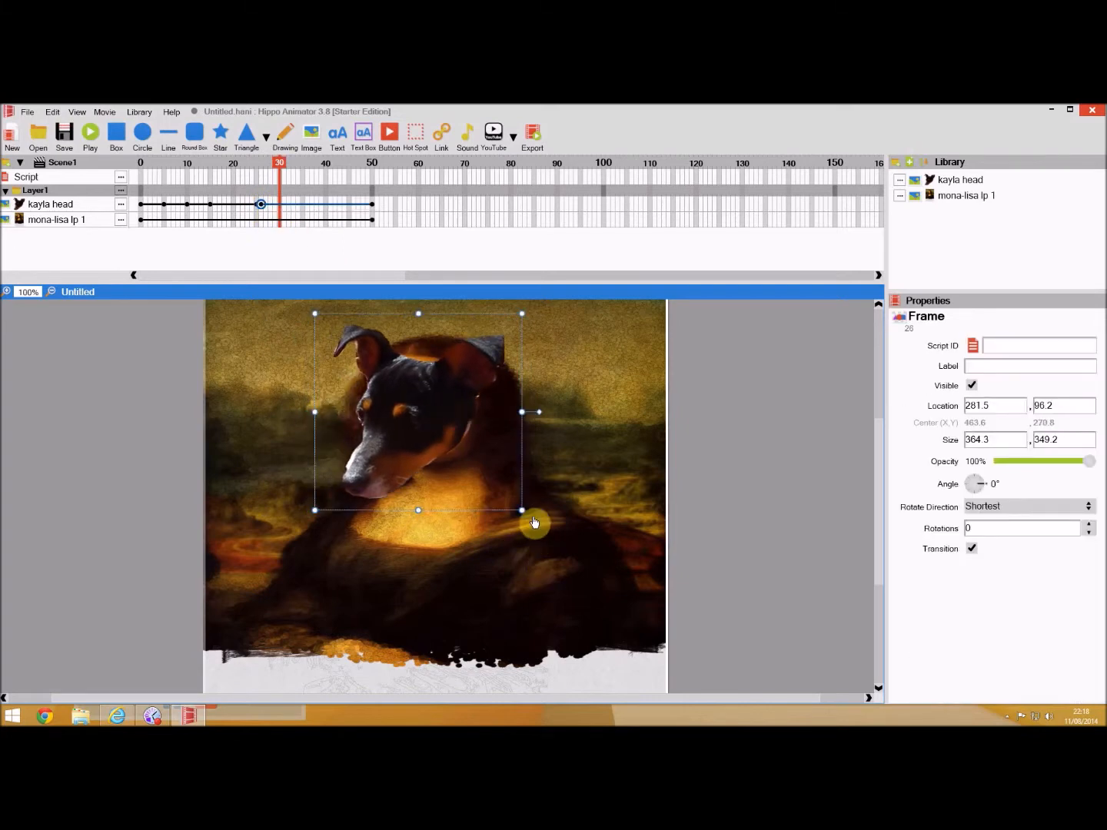
pyautogui.moveTo(532, 516); pyautogui.dragTo(571, 573)
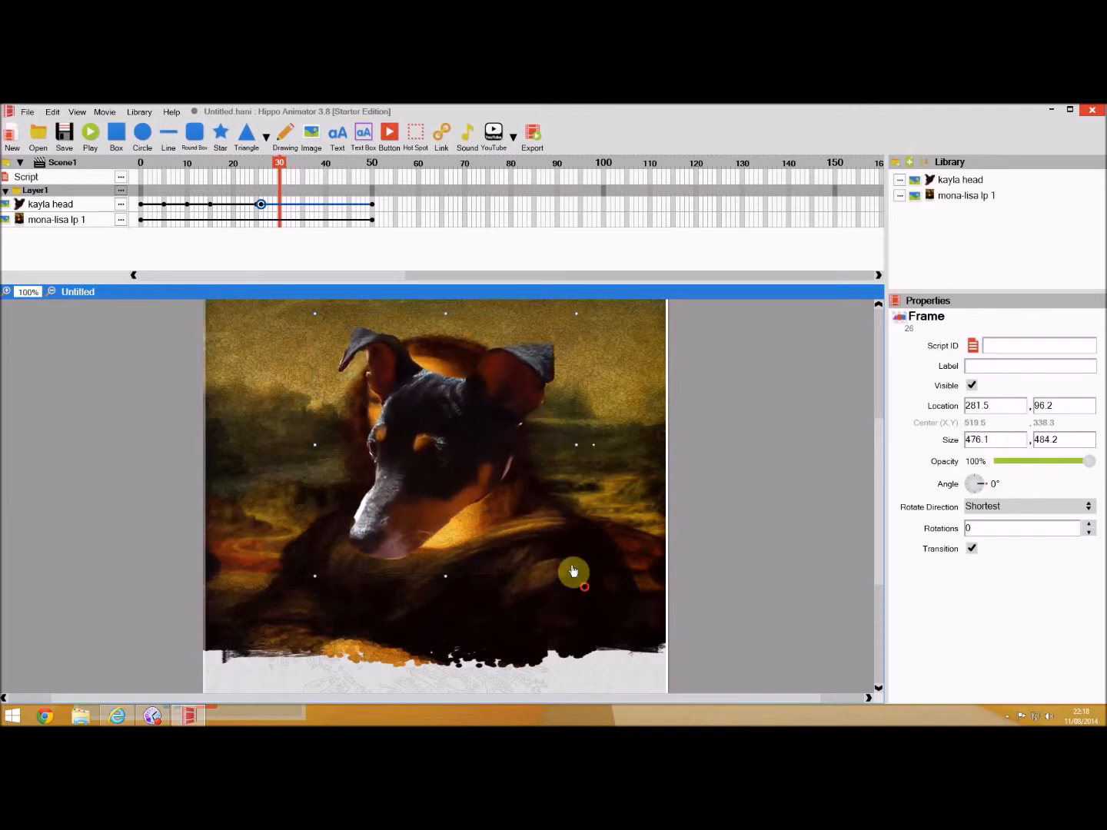
pyautogui.moveTo(447, 465); pyautogui.dragTo(449, 422)
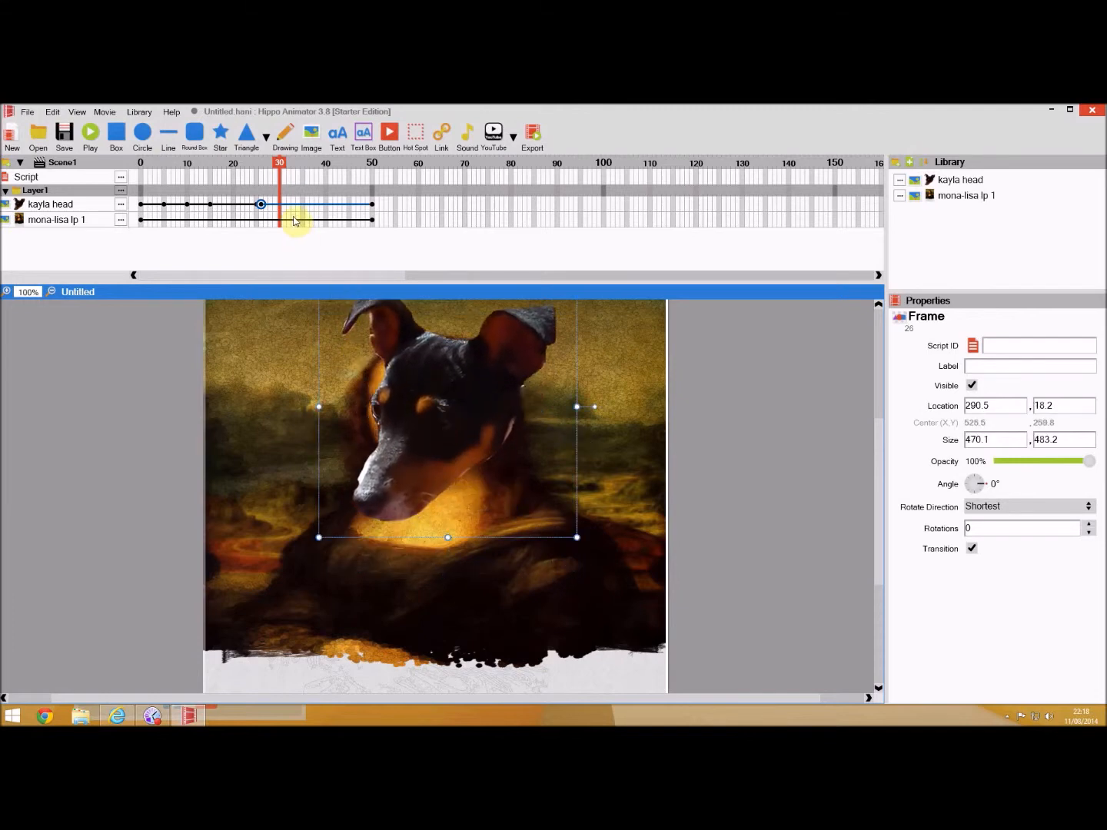
# Step: Add a kayla head frame at frame 30, enlarge the head to about 642.5 by 750.5 and move it to about (52.5, -134.4)
pyautogui.rightClick(280, 206)
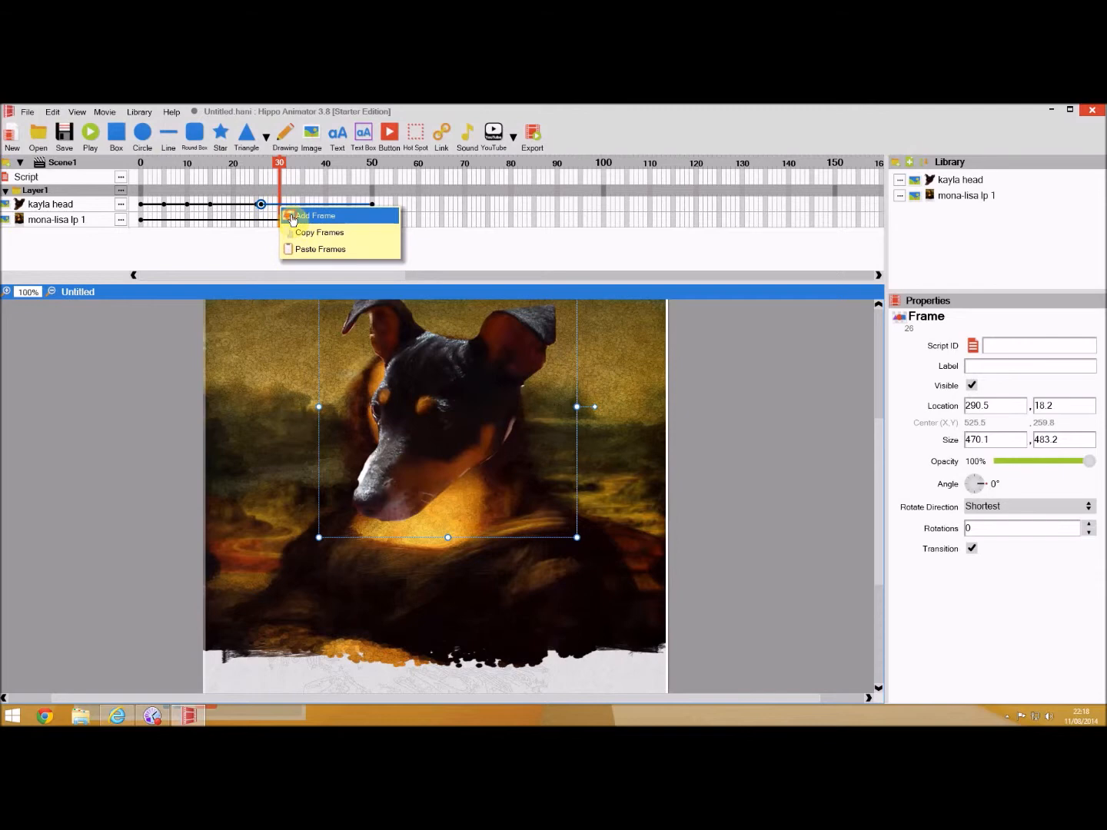
pyautogui.click(292, 217)
pyautogui.moveTo(576, 536); pyautogui.dragTo(692, 702)
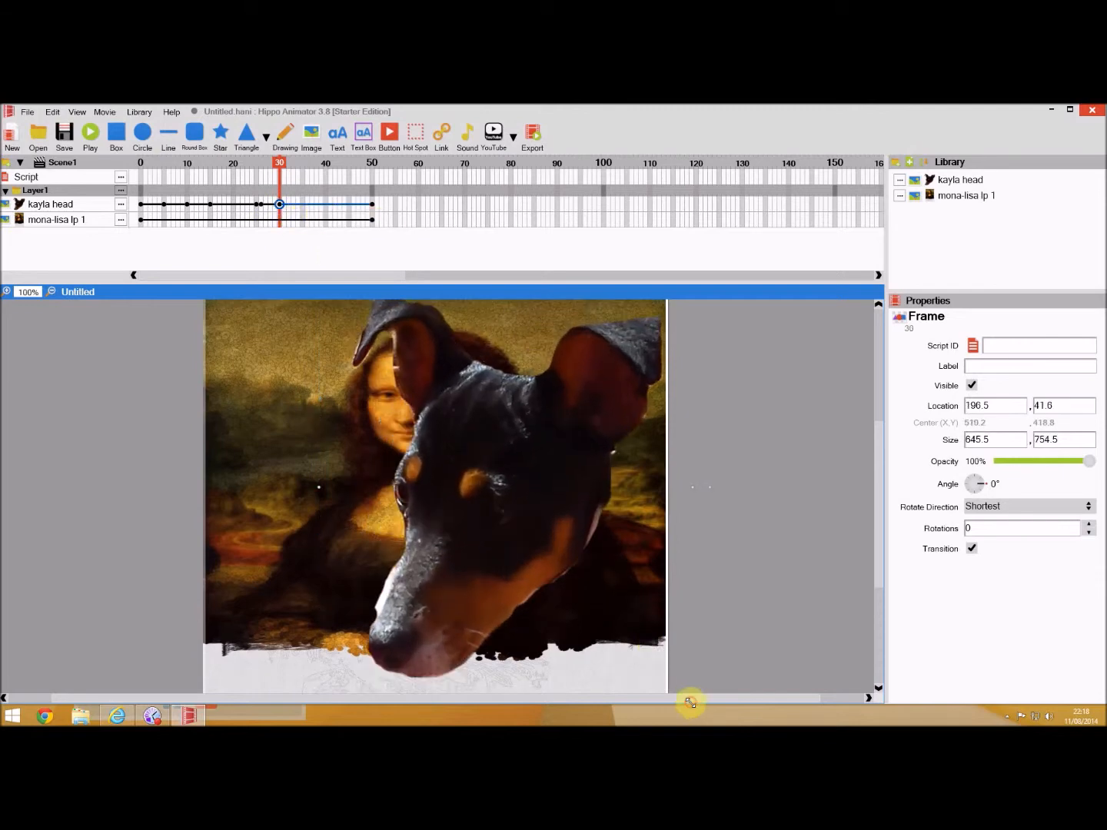
pyautogui.moveTo(519, 515); pyautogui.dragTo(383, 329)
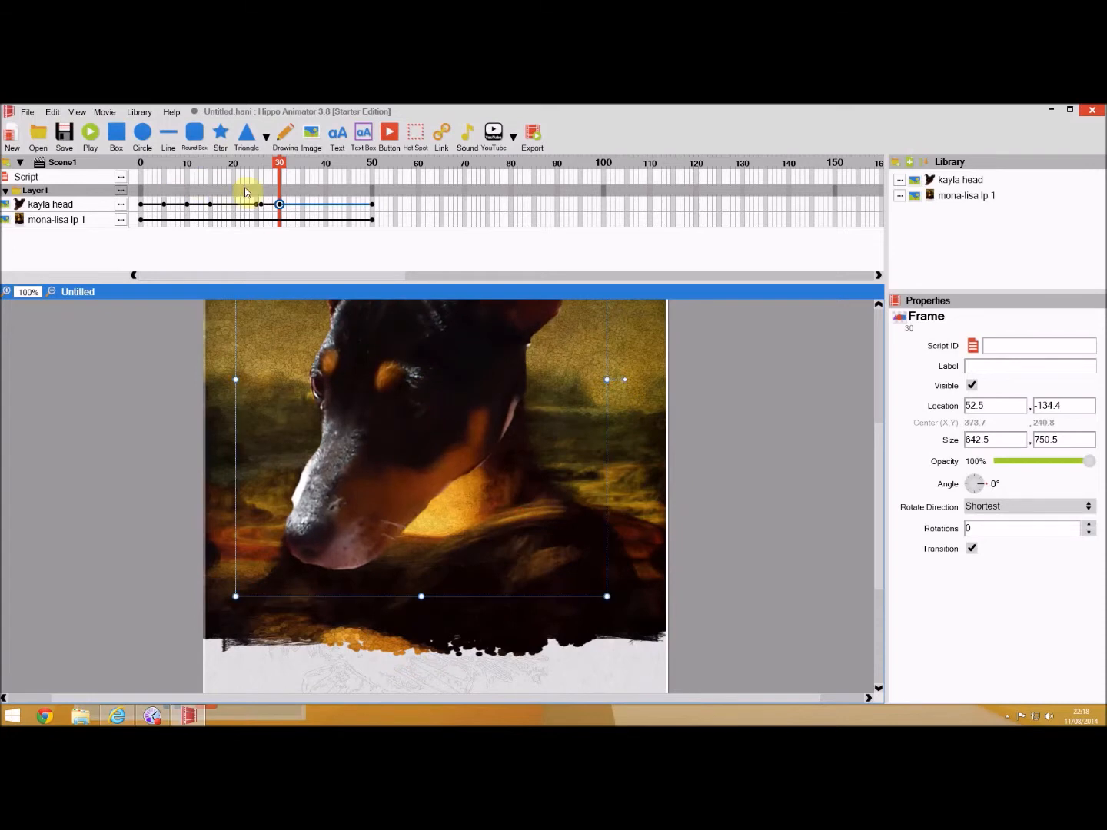
# Step: Move the enlarged kayla head frame from frame 30 to frame 51 and paste the copied frame there
pyautogui.moveTo(279, 205); pyautogui.dragTo(378, 212)
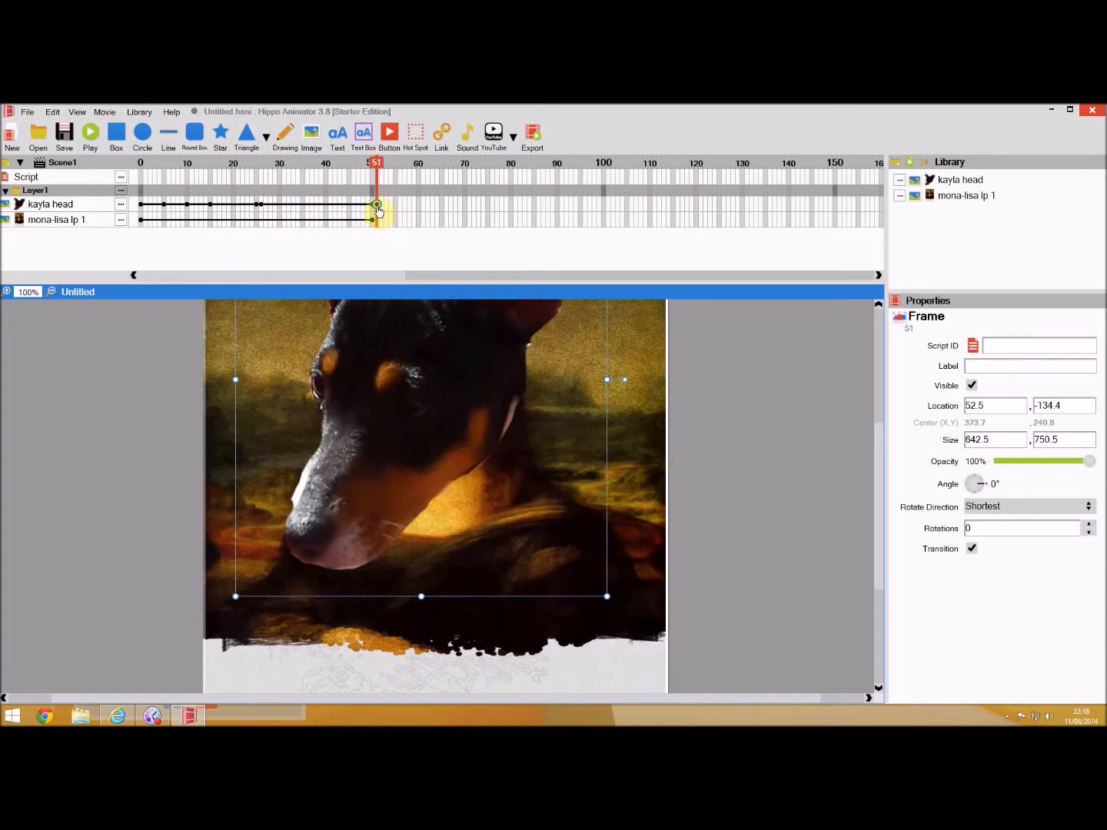
pyautogui.rightClick(377, 210)
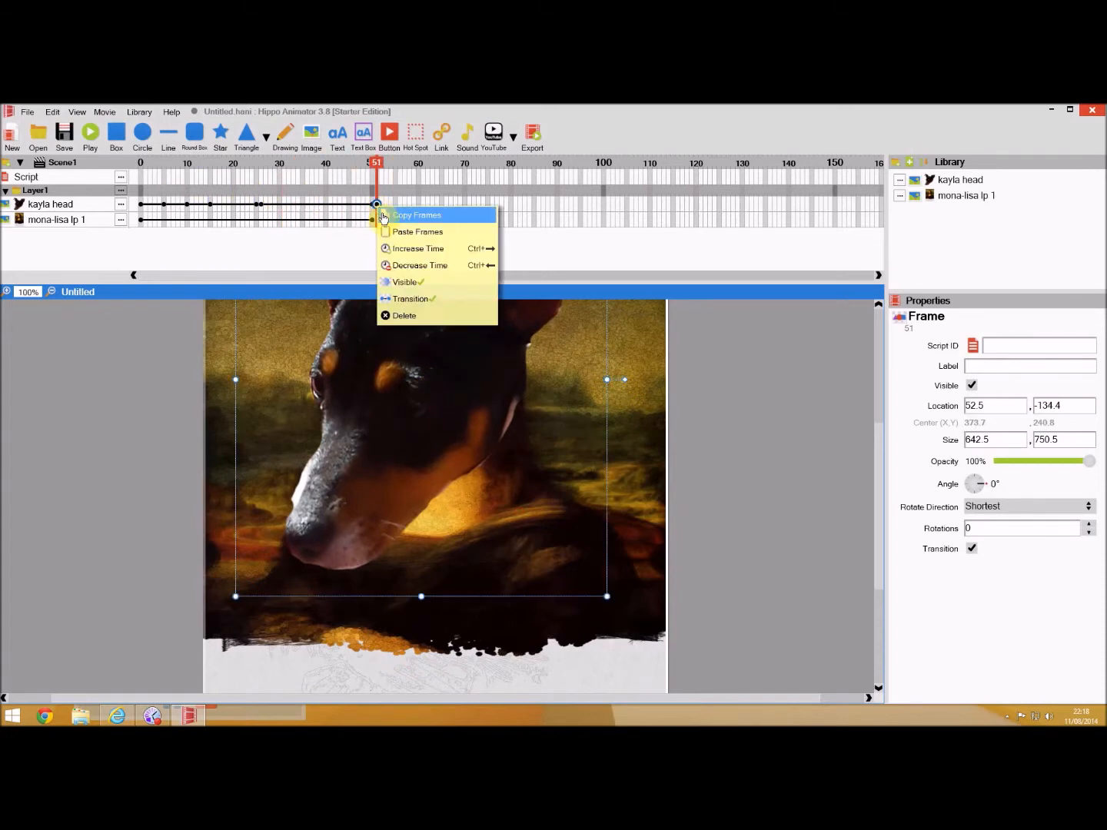
pyautogui.click(388, 233)
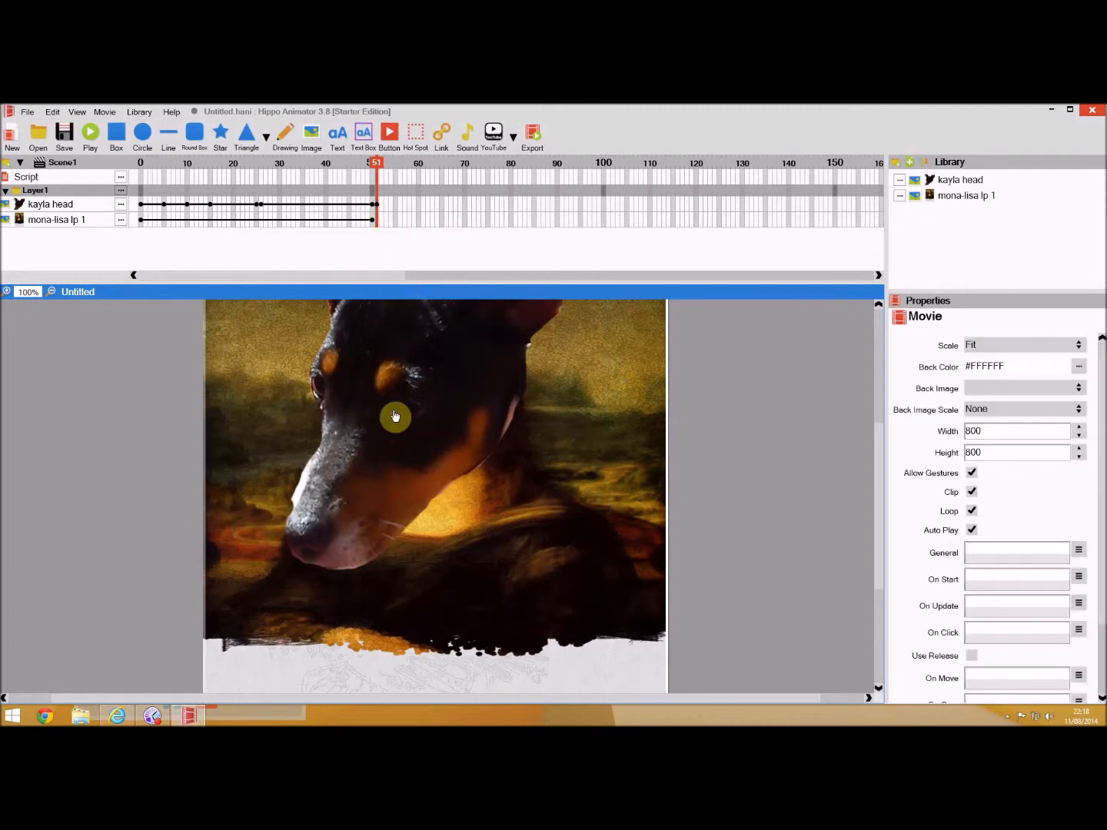
# Step: Preview the dog head animation in the player and close the preview
pyautogui.click(91, 135)
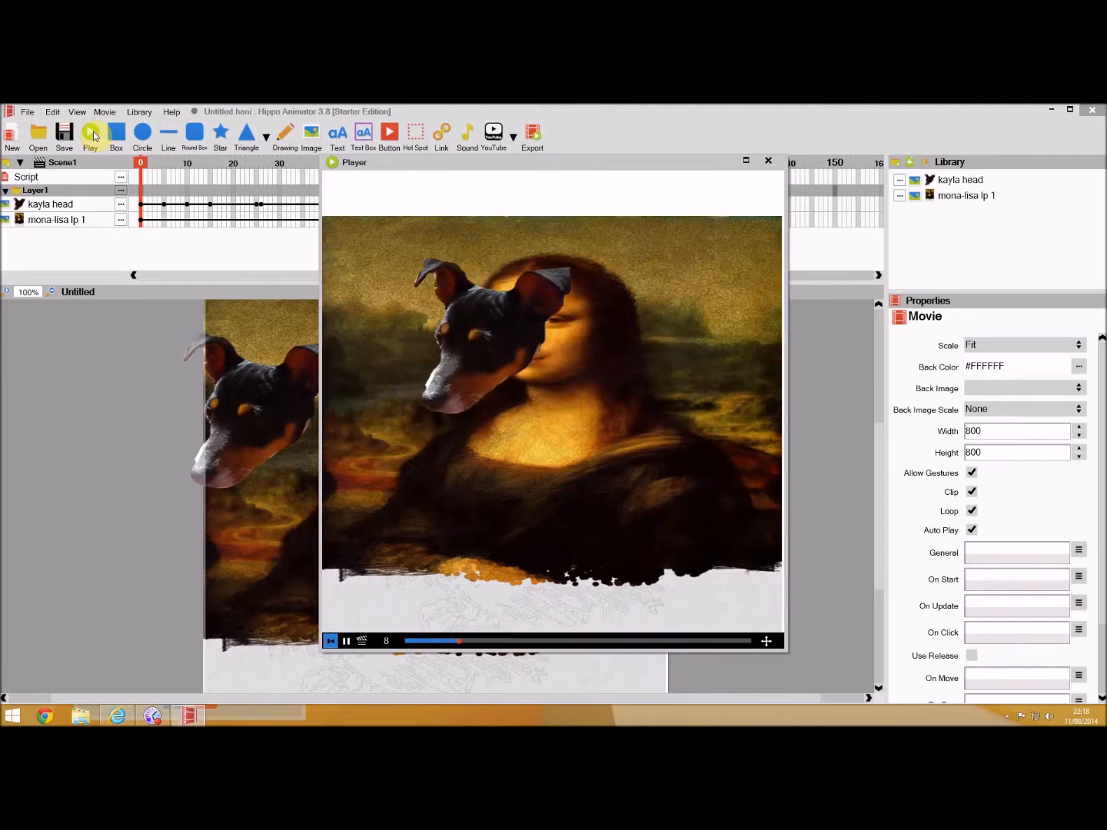
pyautogui.click(769, 163)
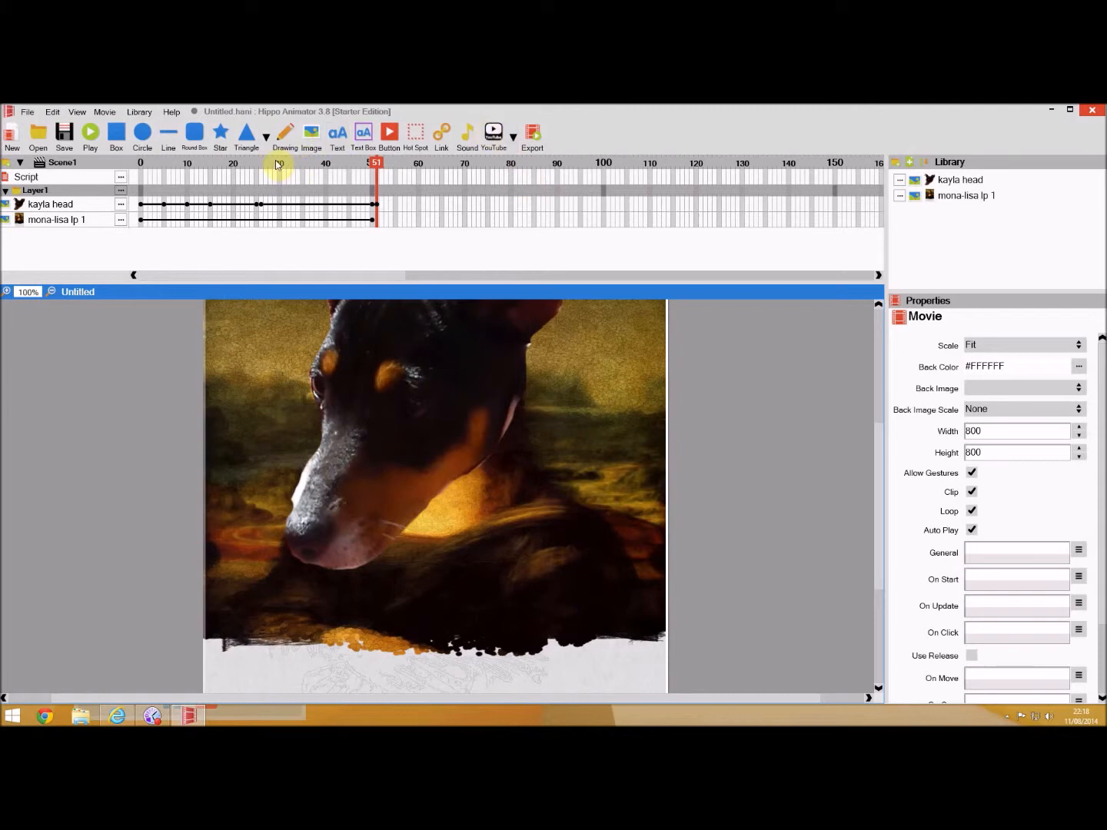
# Step: Import the tin soldier.mp3 sound into the library
pyautogui.click(139, 113)
pyautogui.click(153, 148)
pyautogui.click(310, 207)
pyautogui.doubleClick(311, 208)
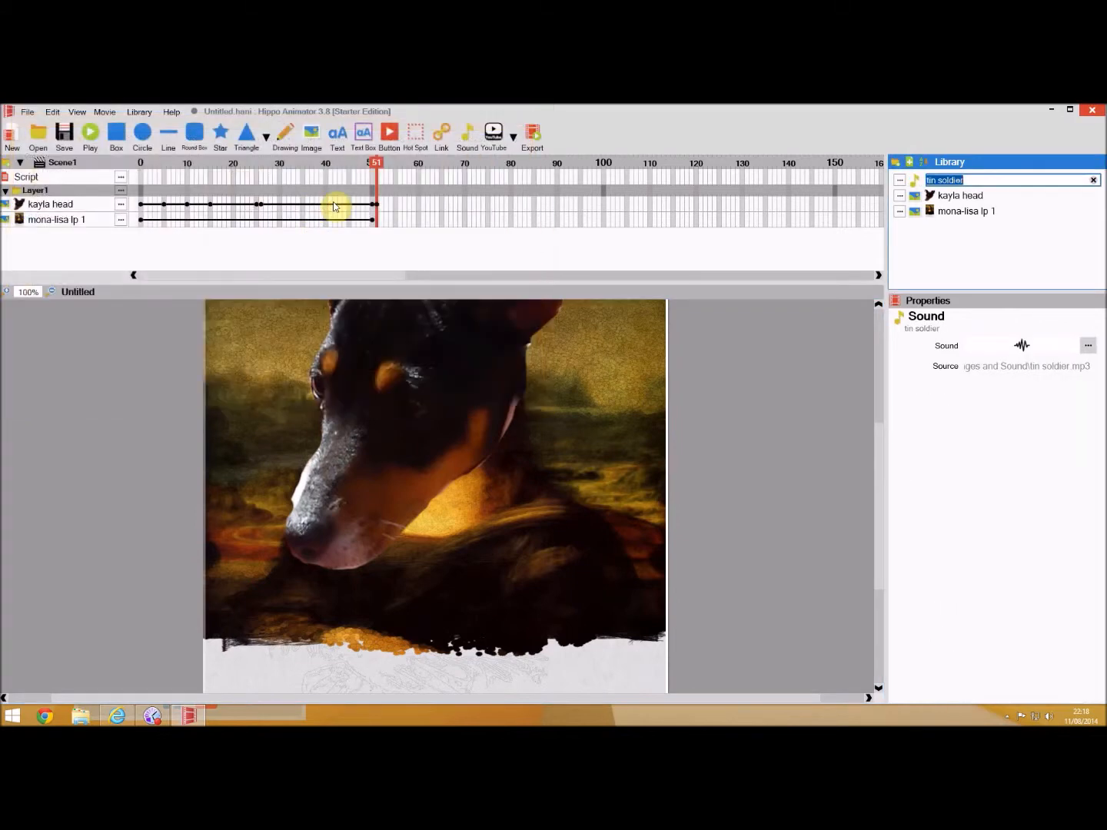
# Step: Add the tin soldier sound from the library to the timeline at frame 51
pyautogui.moveTo(918, 181); pyautogui.dragTo(339, 217)
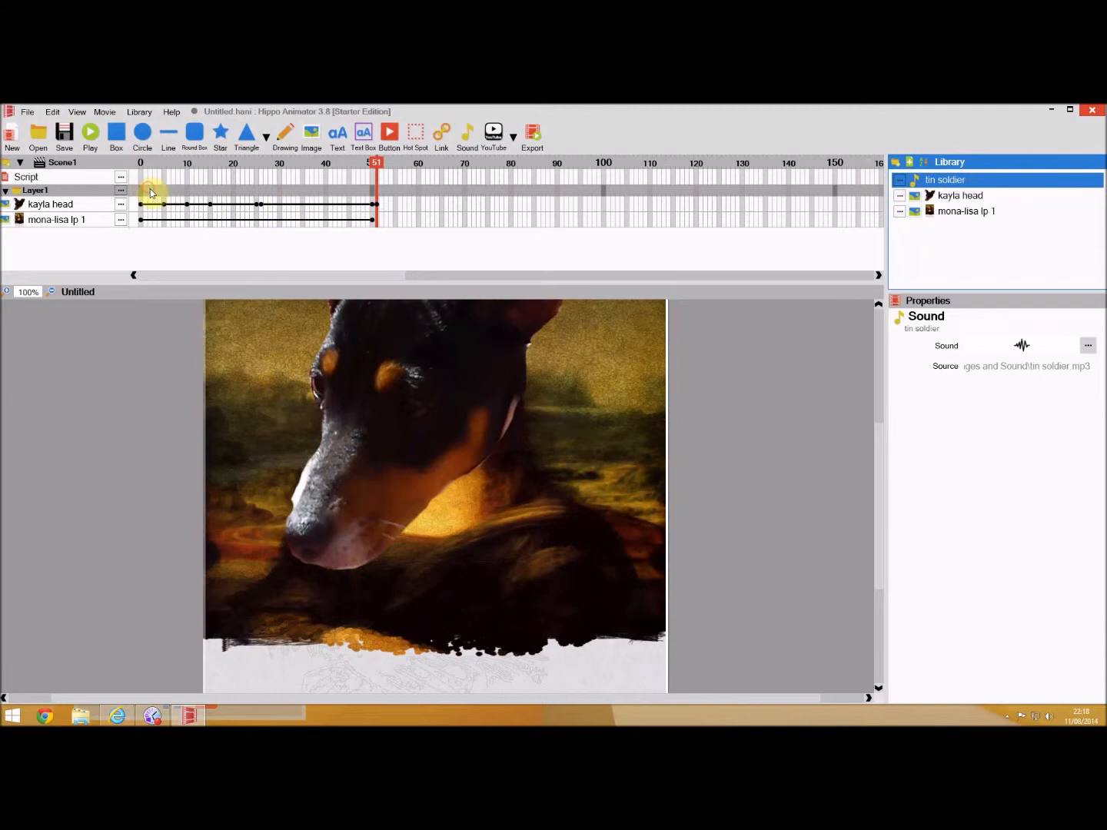
pyautogui.moveTo(946, 177); pyautogui.dragTo(462, 431)
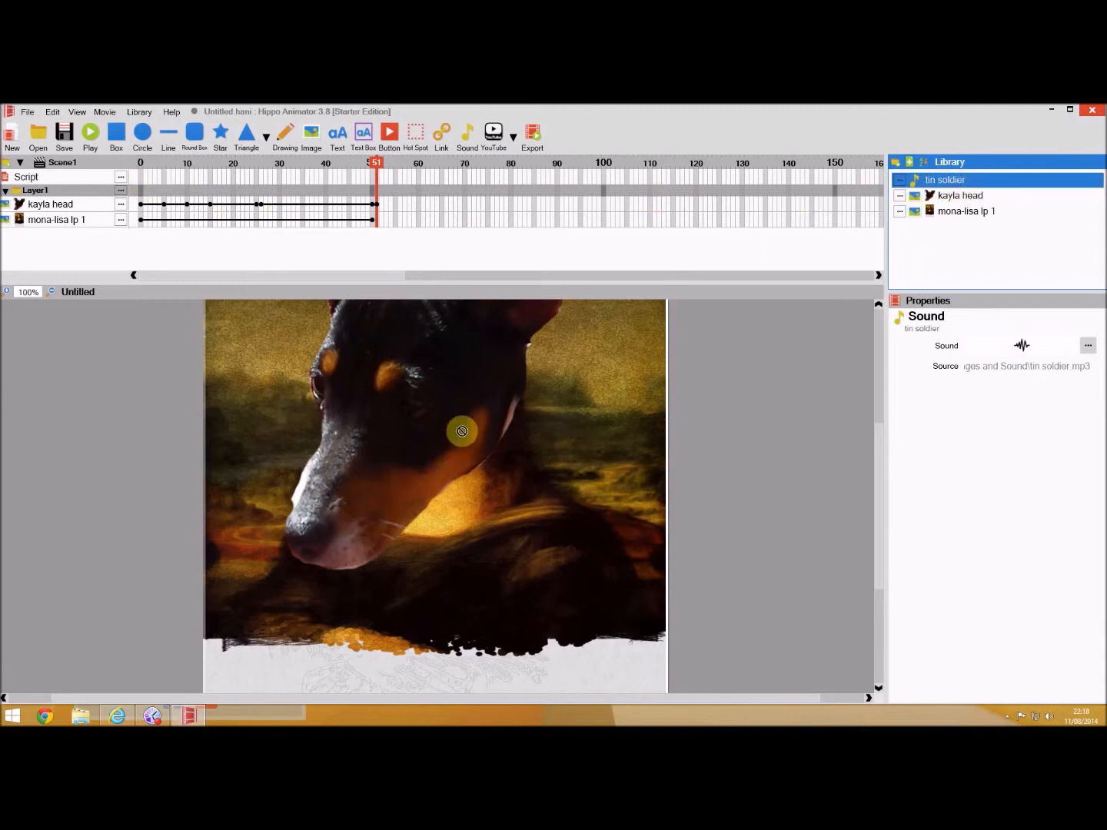
pyautogui.rightClick(899, 187)
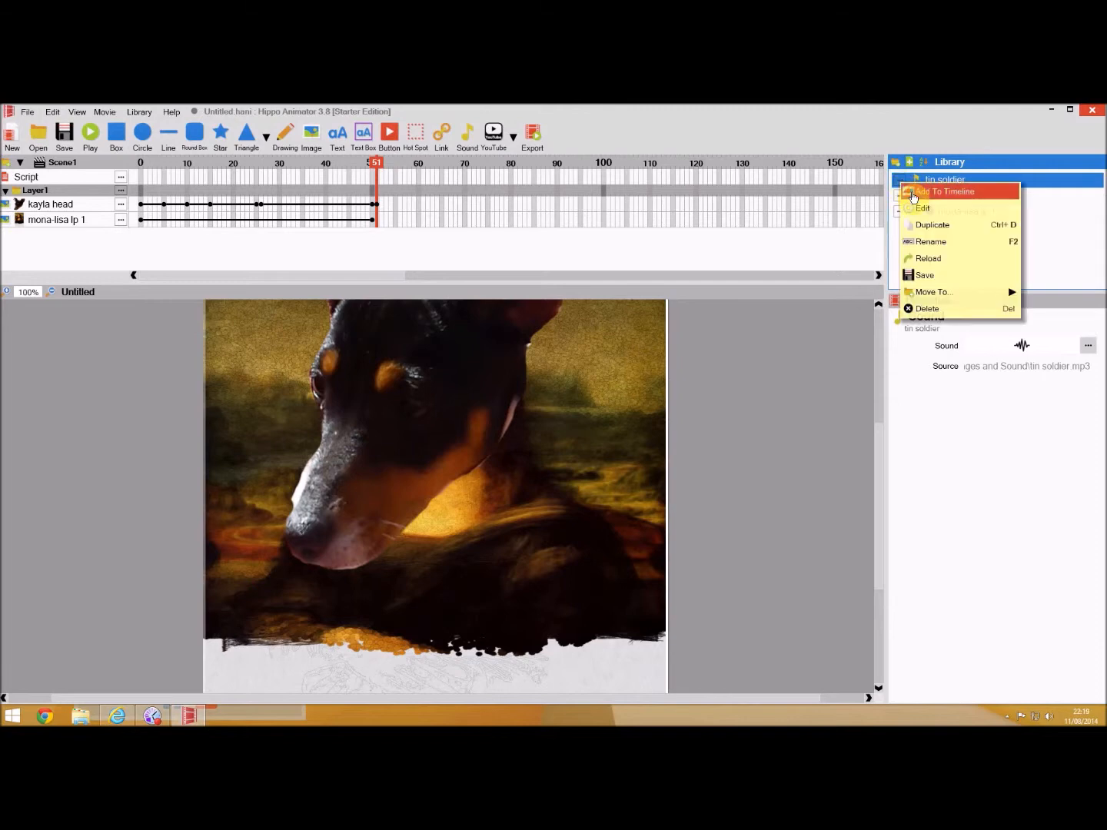
pyautogui.click(912, 190)
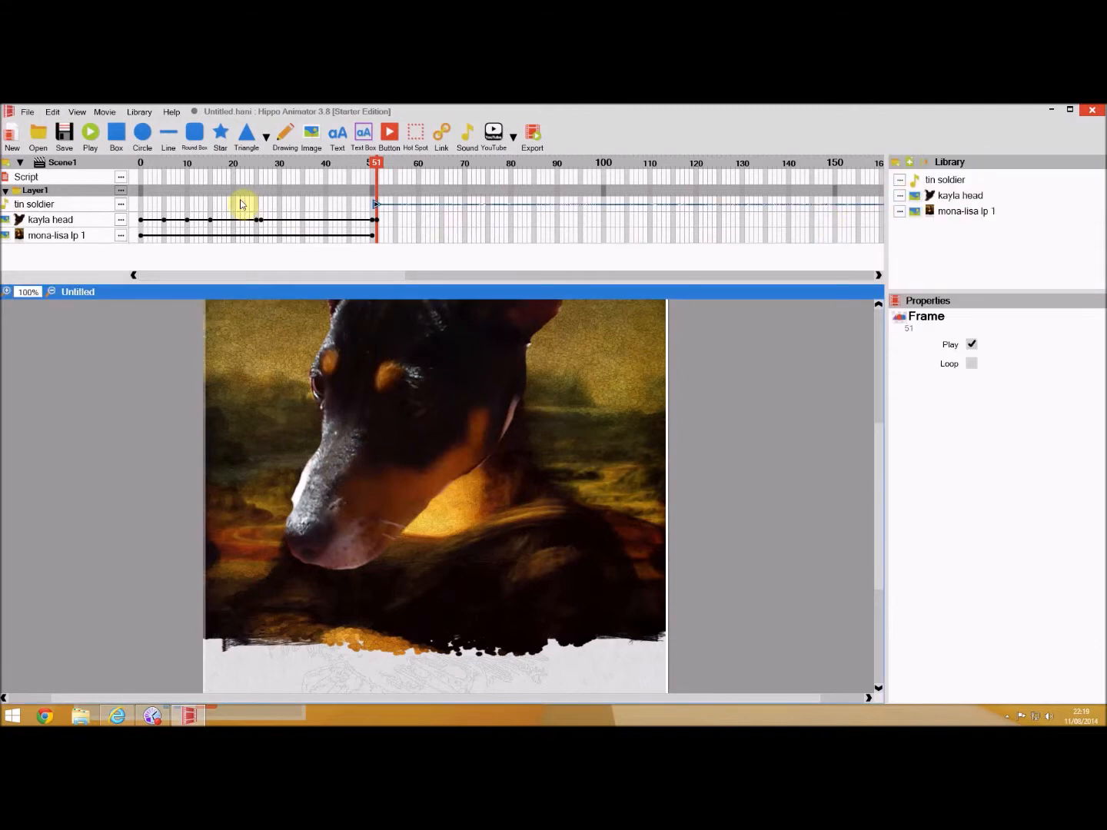
# Step: Move the tin soldier sound's start from frame 51 to frame 0 and preview the movie in an enlarged player
pyautogui.moveTo(377, 206); pyautogui.dragTo(141, 205)
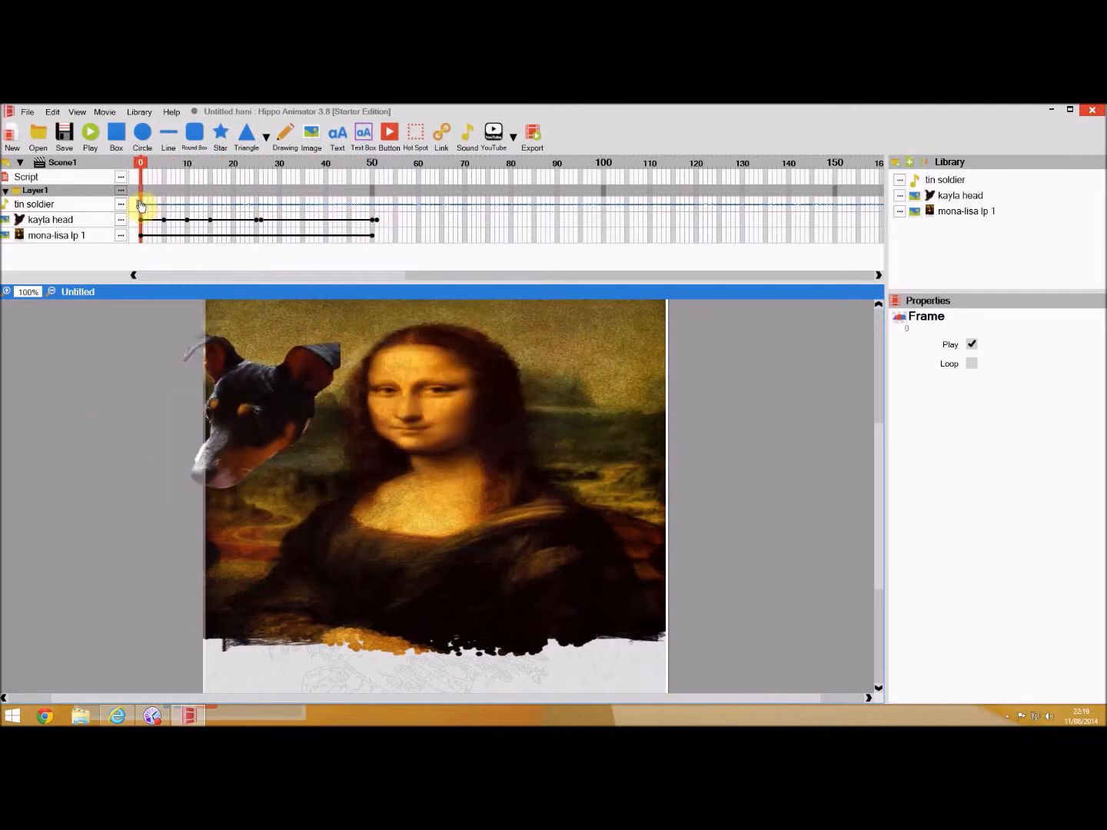
pyautogui.click(90, 136)
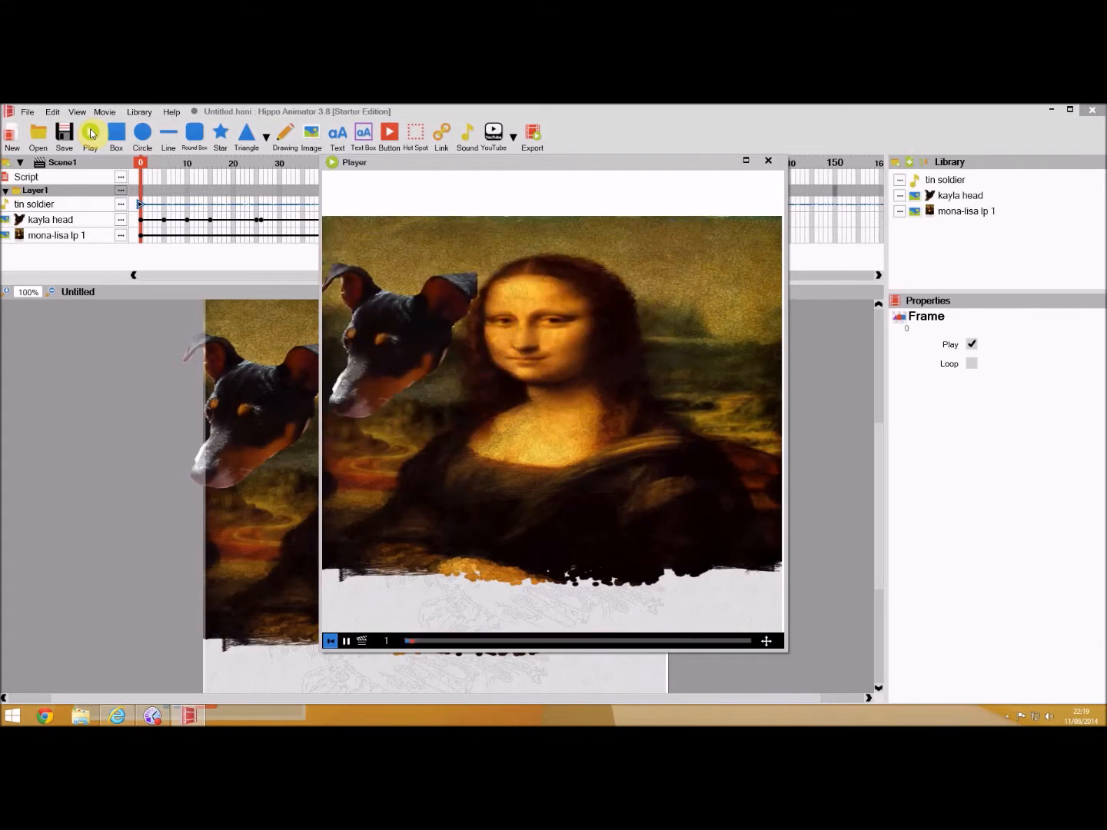
pyautogui.click(746, 160)
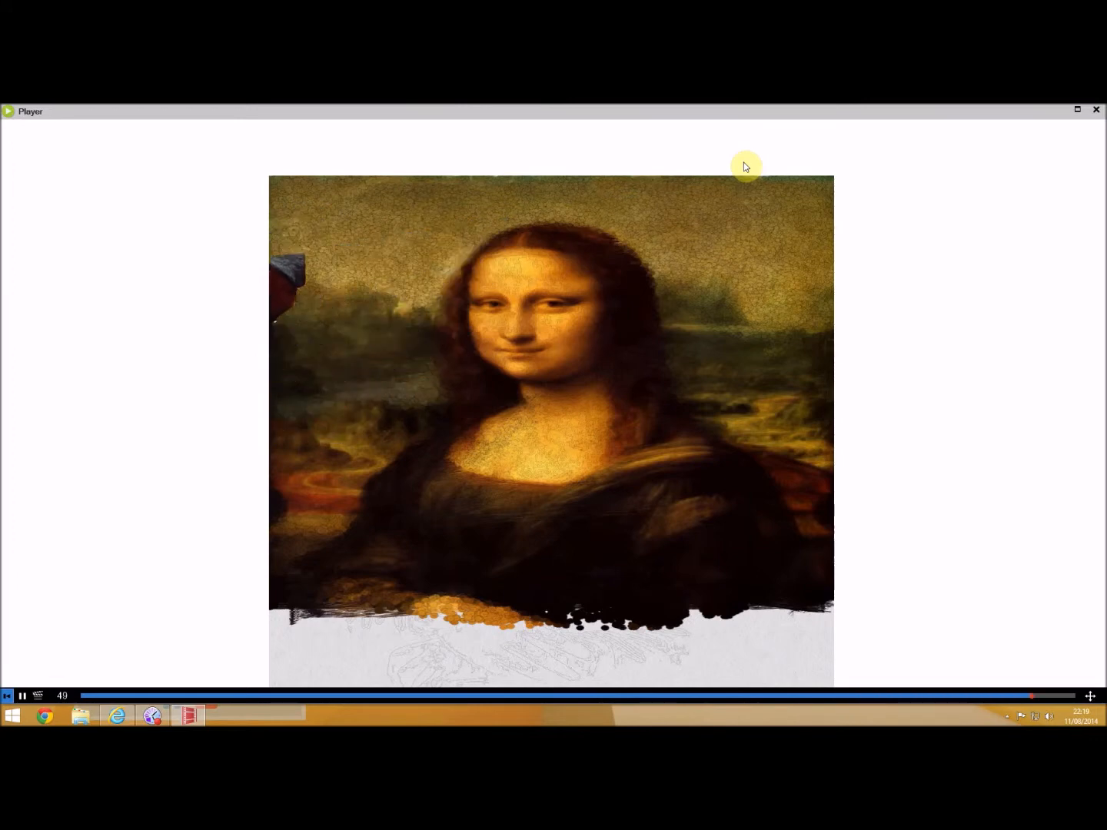
pyautogui.click(1096, 111)
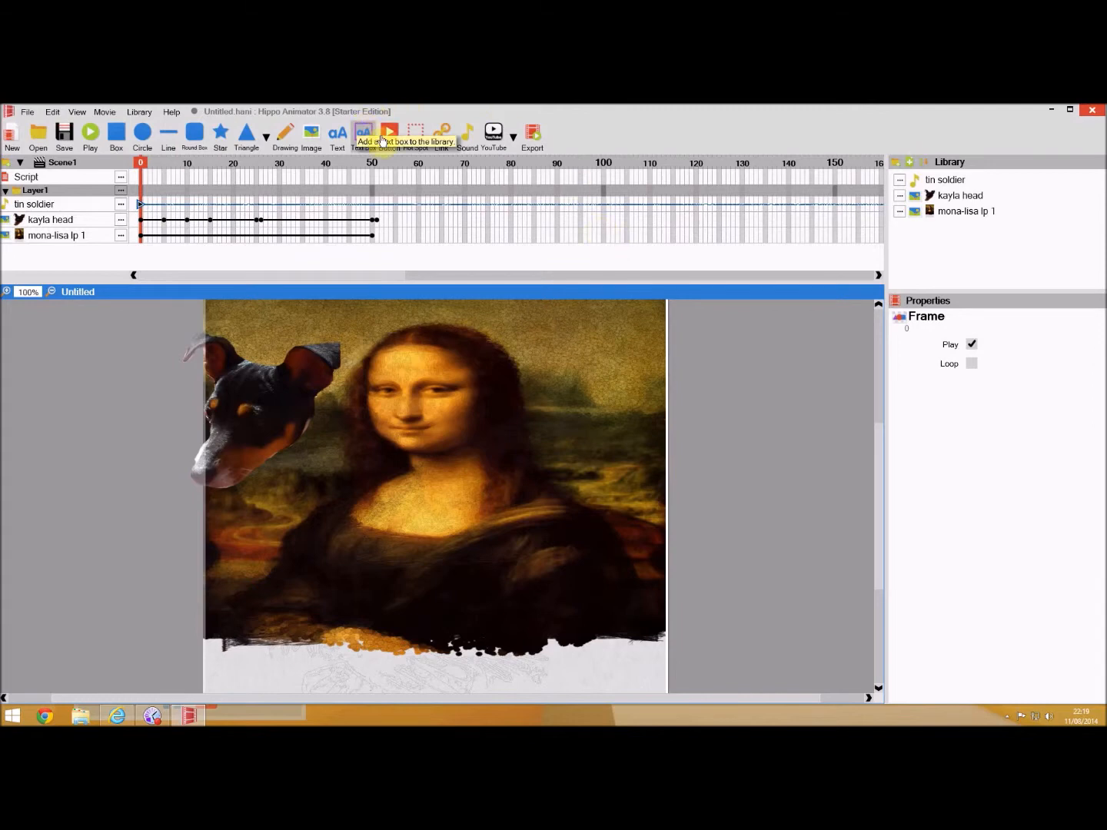
# Step: Examine the Video, HTML and GIF export settings without exporting the movie
pyautogui.click(534, 144)
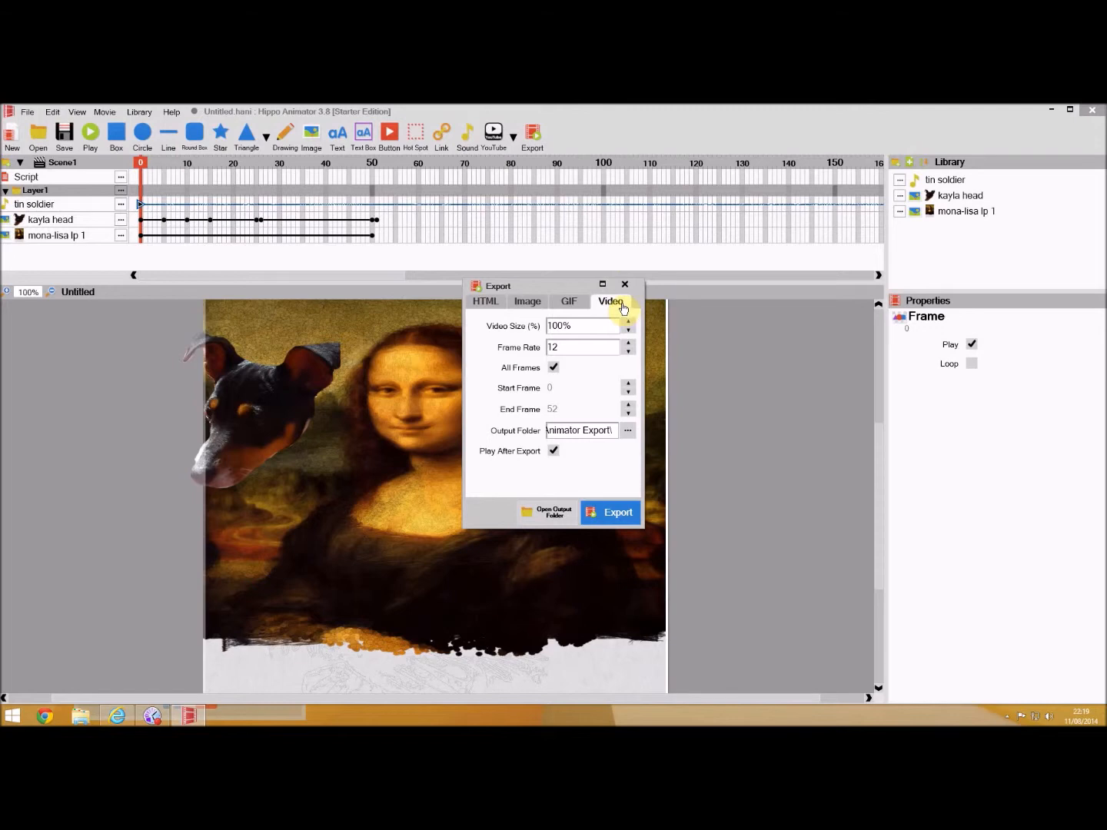
pyautogui.click(487, 304)
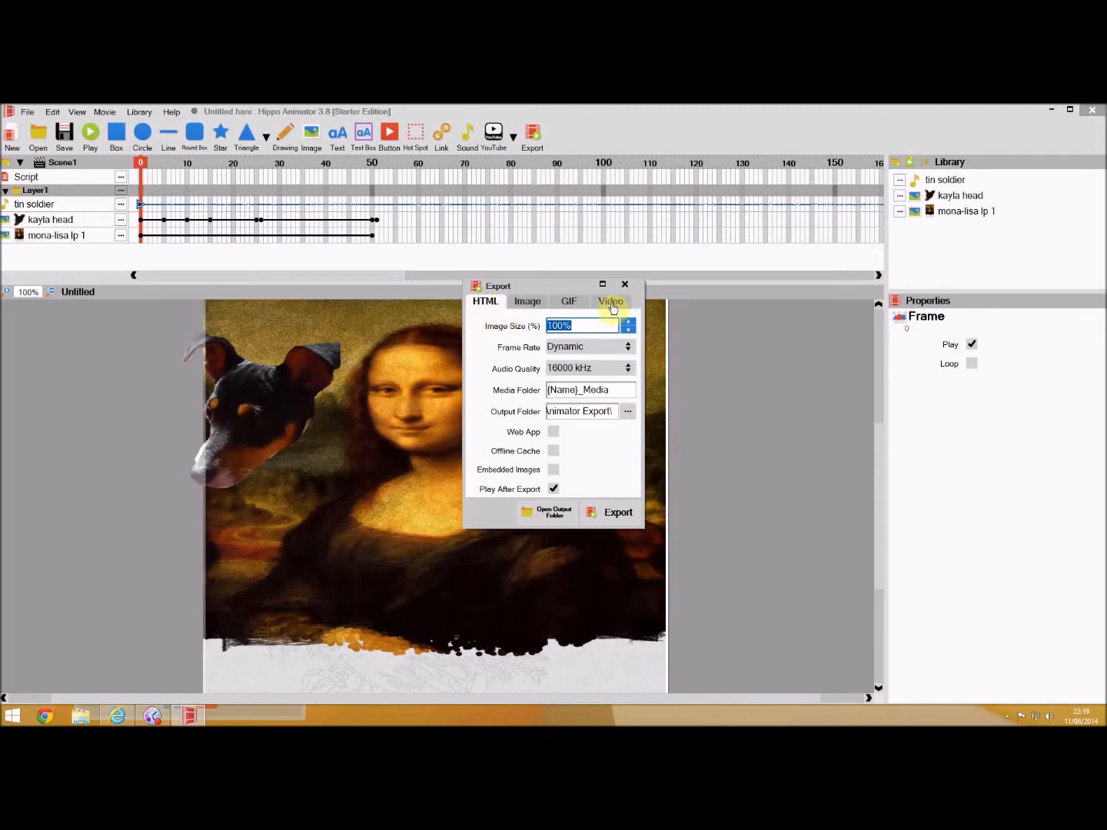
pyautogui.click(583, 307)
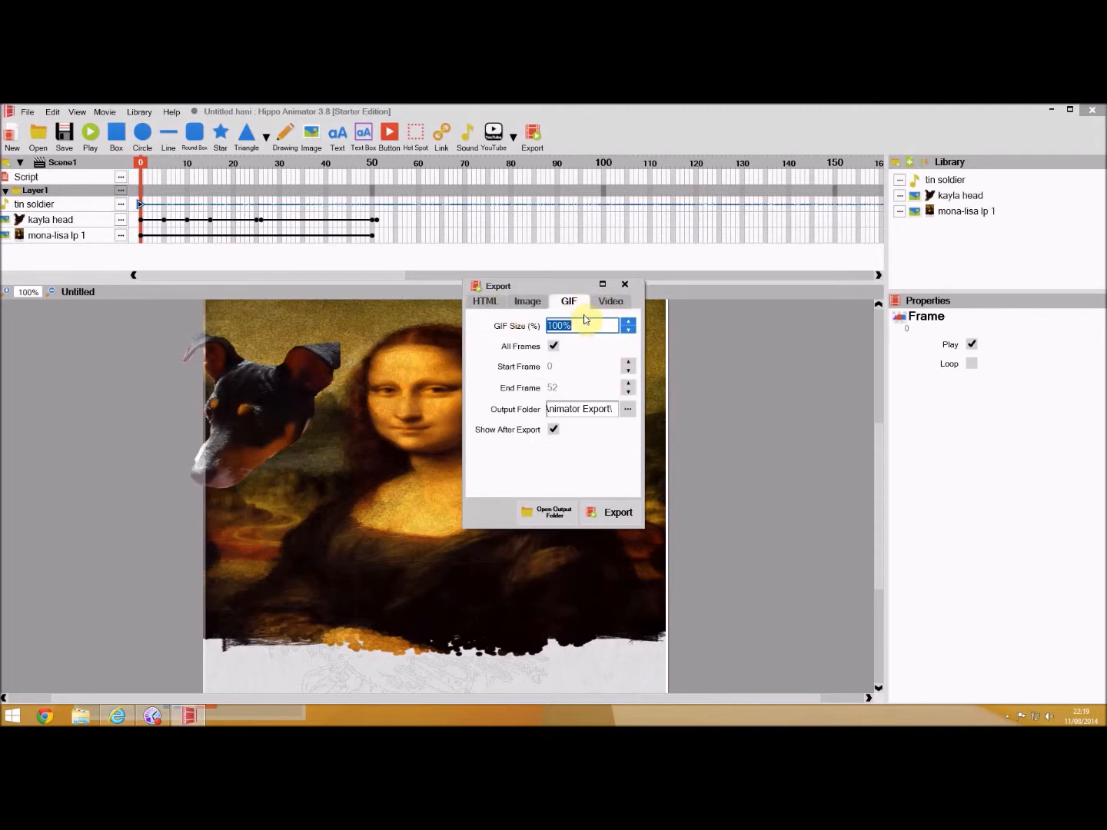
pyautogui.click(625, 286)
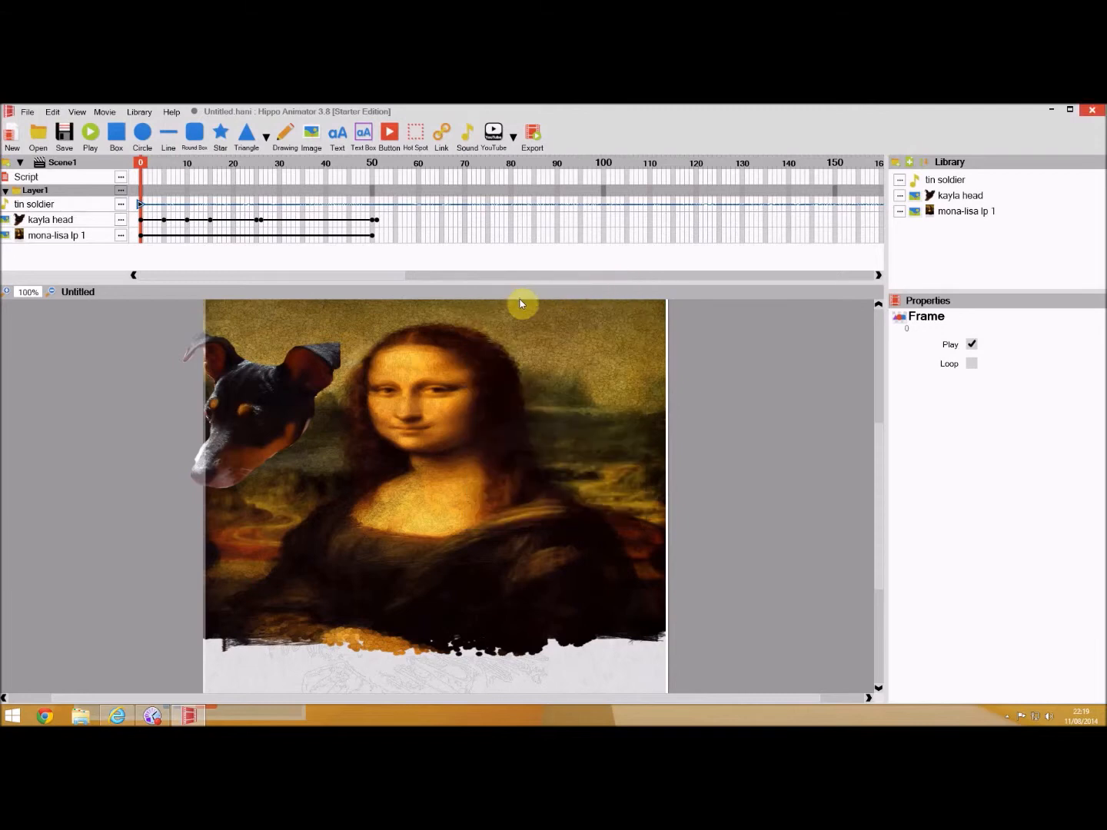
# Step: Delete the kayla head object from the timeline
pyautogui.click(93, 219)
pyautogui.rightClick(85, 221)
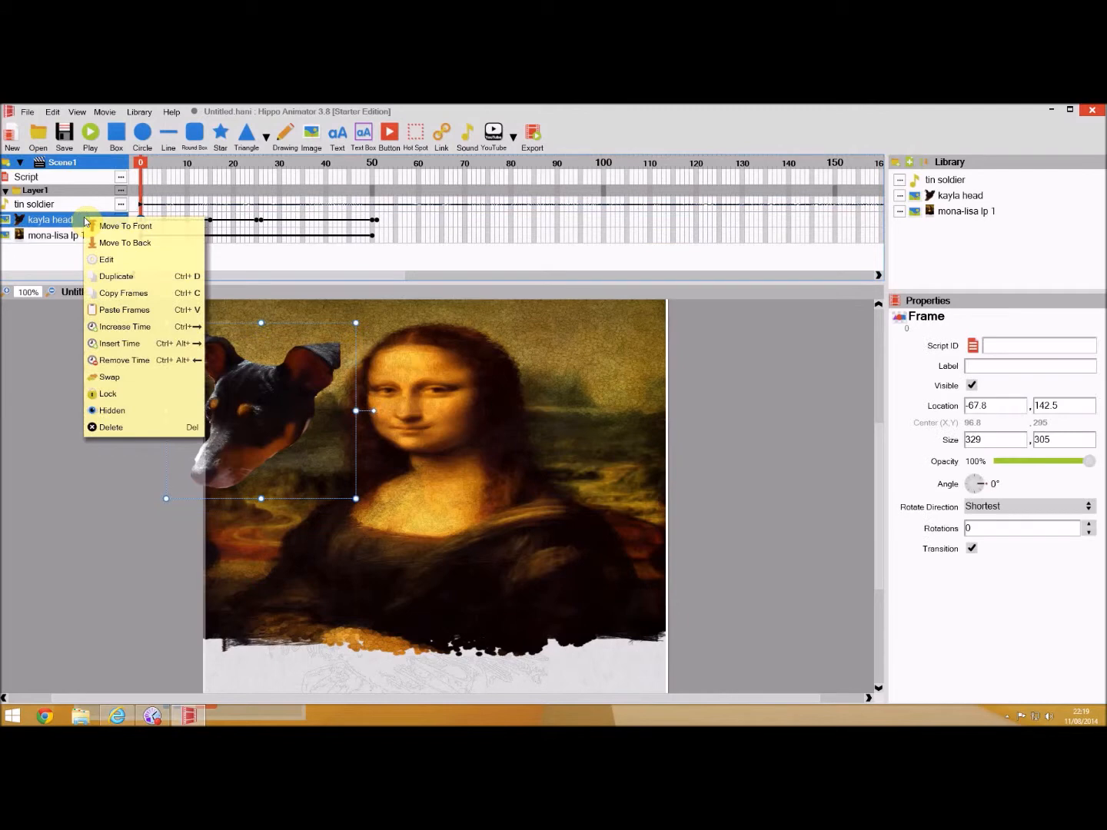
pyautogui.click(129, 427)
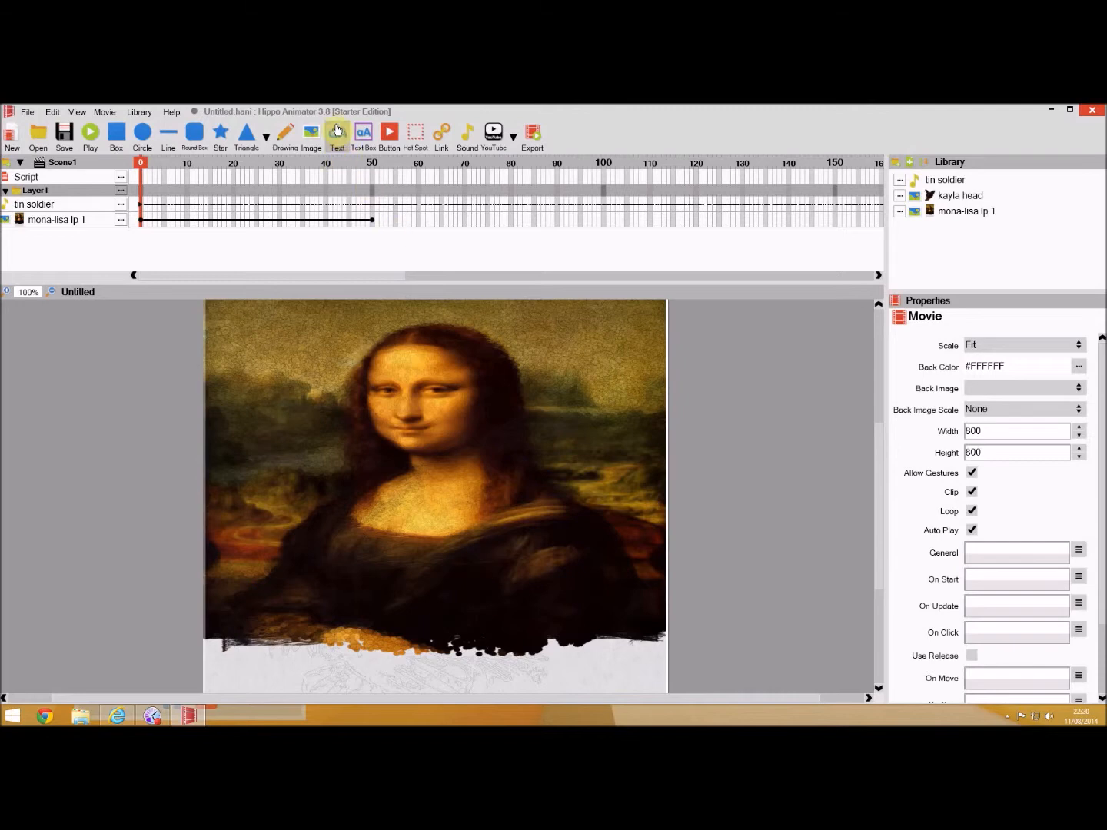
# Step: Create a new drawing and sketch freehand filled shapes across the middle of its canvas with the Draw tool
pyautogui.click(291, 141)
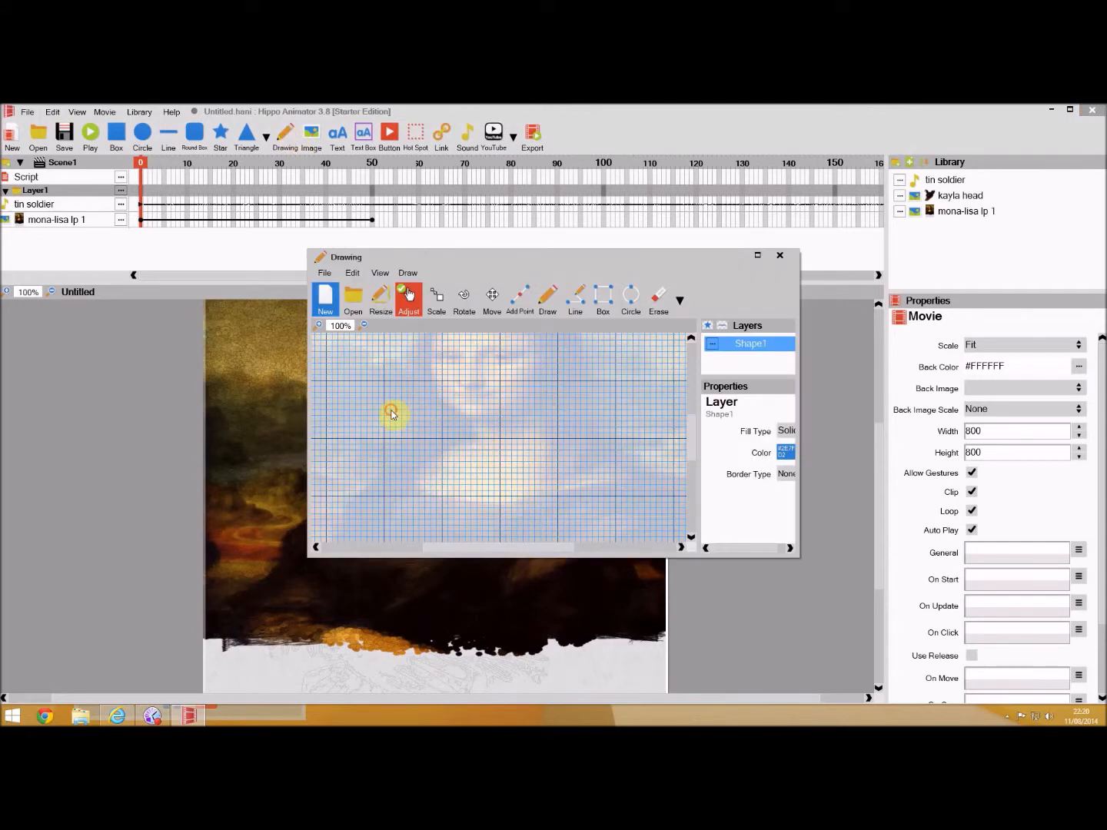
pyautogui.click(556, 302)
pyautogui.moveTo(386, 416)
pyautogui.mouseDown()
pyautogui.moveTo(364, 396)
pyautogui.moveTo(397, 366)
pyautogui.moveTo(386, 485)
pyautogui.moveTo(341, 470)
pyautogui.moveTo(342, 448)
pyautogui.moveTo(408, 486)
pyautogui.moveTo(440, 439)
pyautogui.moveTo(453, 489)
pyautogui.moveTo(482, 482)
pyautogui.moveTo(480, 437)
pyautogui.moveTo(535, 440)
pyautogui.moveTo(530, 492)
pyautogui.mouseUp()
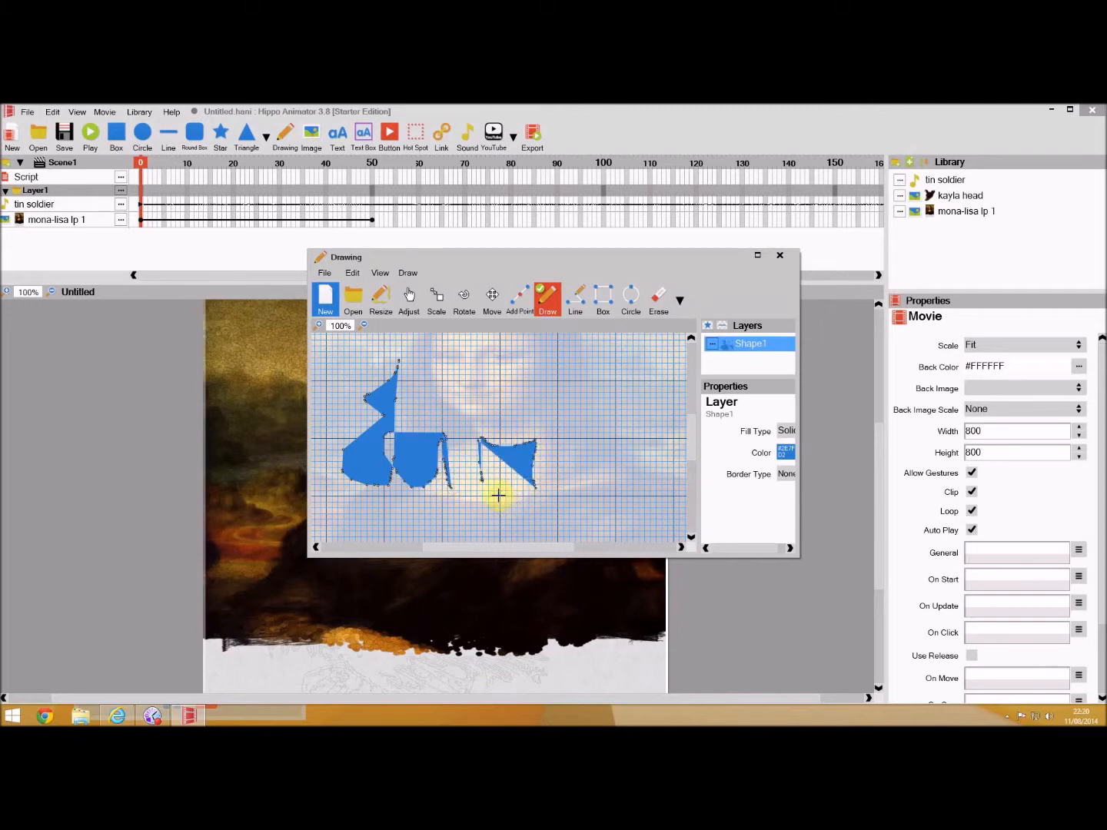
# Step: Reshape the freehand drawing by pulling several of its points outward with the Adjust tool, and close the drawing editor
pyautogui.click(408, 299)
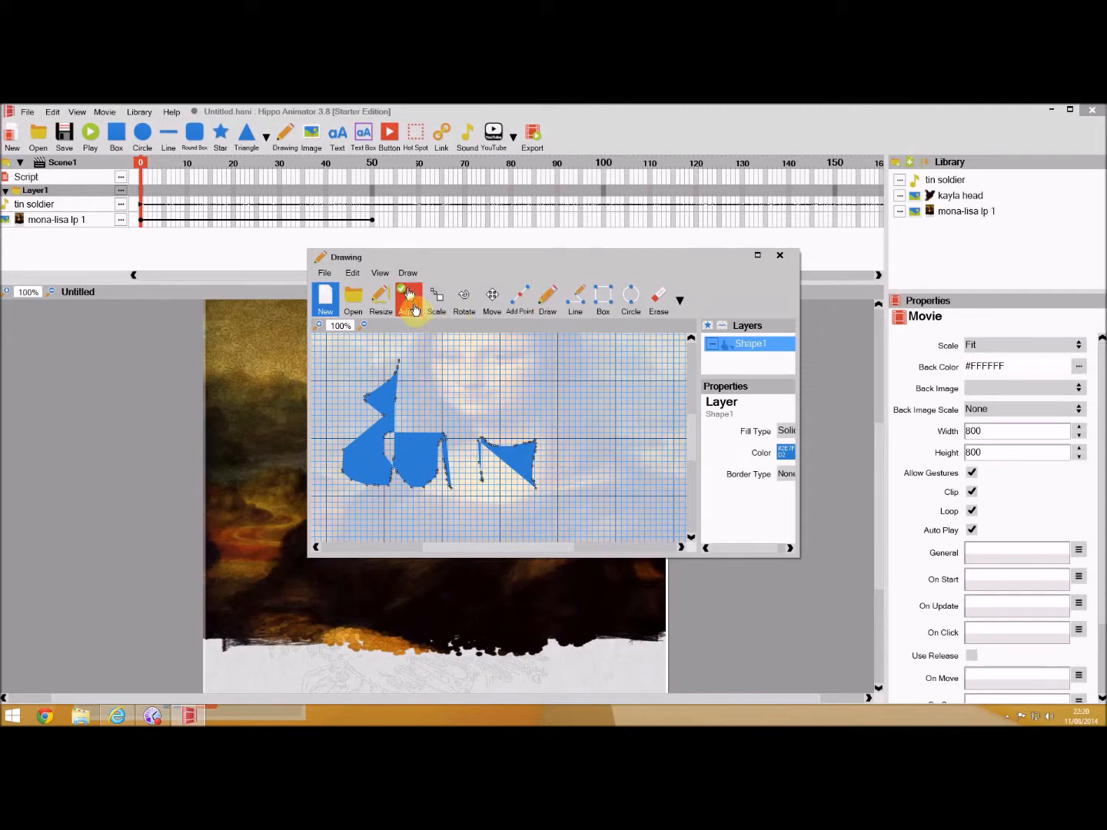
pyautogui.moveTo(410, 442); pyautogui.dragTo(510, 386)
pyautogui.click(436, 405)
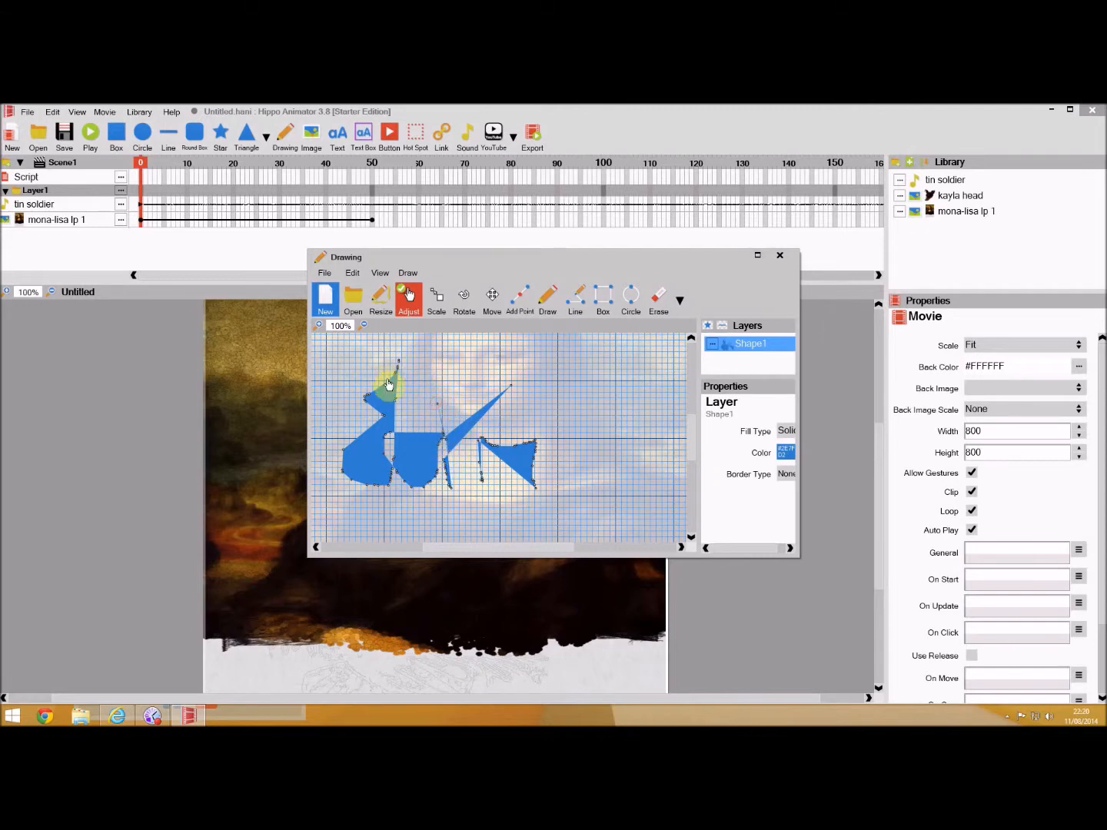
pyautogui.moveTo(397, 378); pyautogui.dragTo(526, 387)
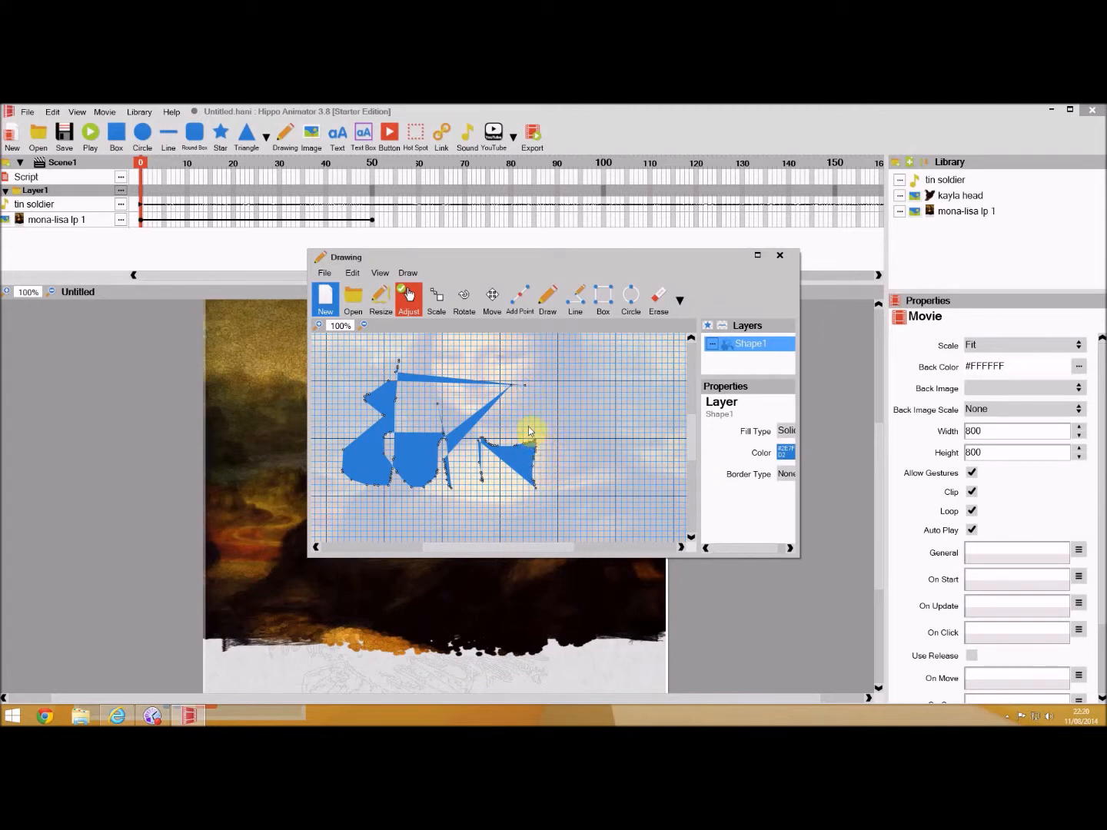
pyautogui.moveTo(531, 448); pyautogui.dragTo(506, 389)
pyautogui.rightClick(506, 383)
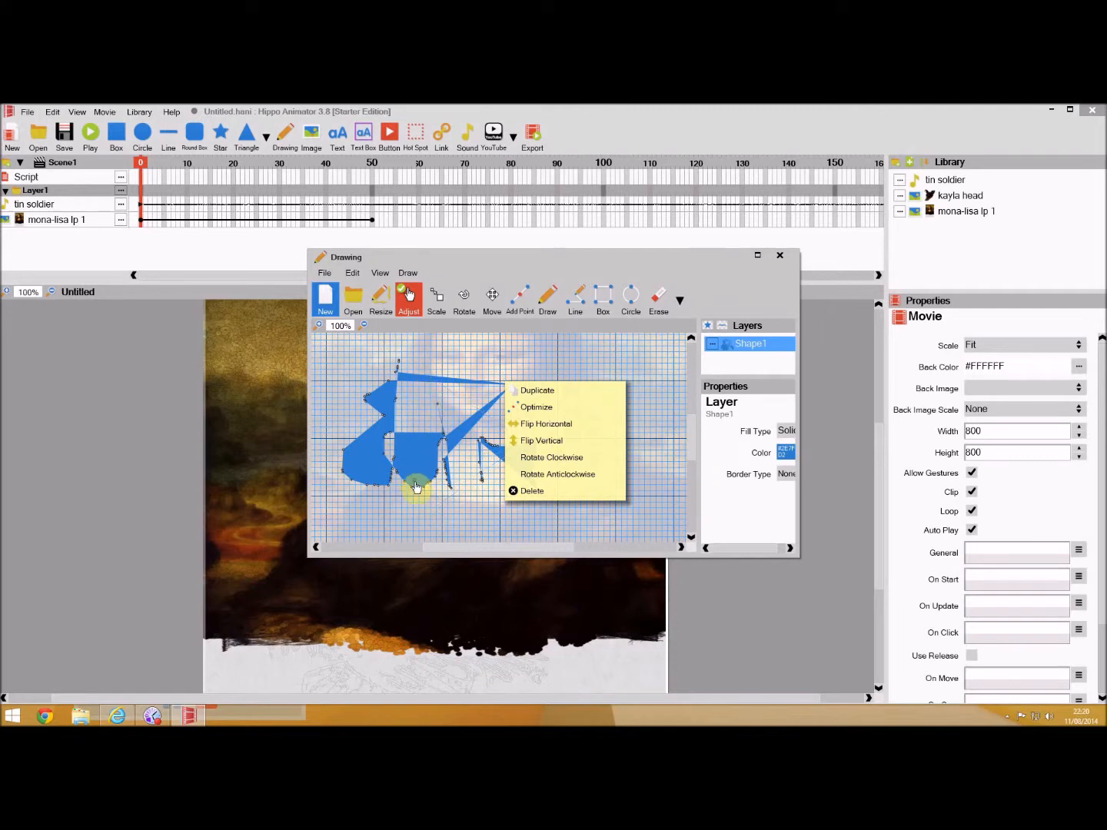
pyautogui.click(780, 256)
pyautogui.click(780, 256)
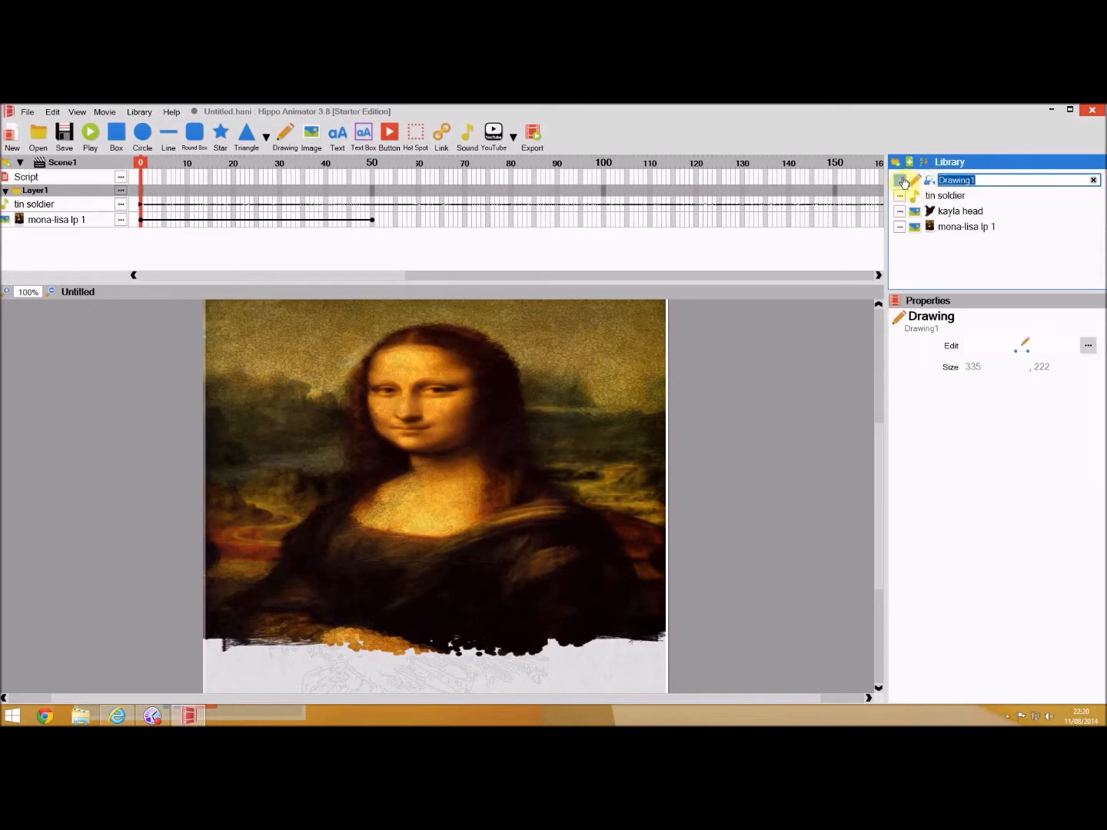
# Step: Place Drawing1 over the Mona Lisa at frame 0, at about 183.5, 285, and copy its frame to frame 50
pyautogui.moveTo(903, 187); pyautogui.dragTo(408, 473)
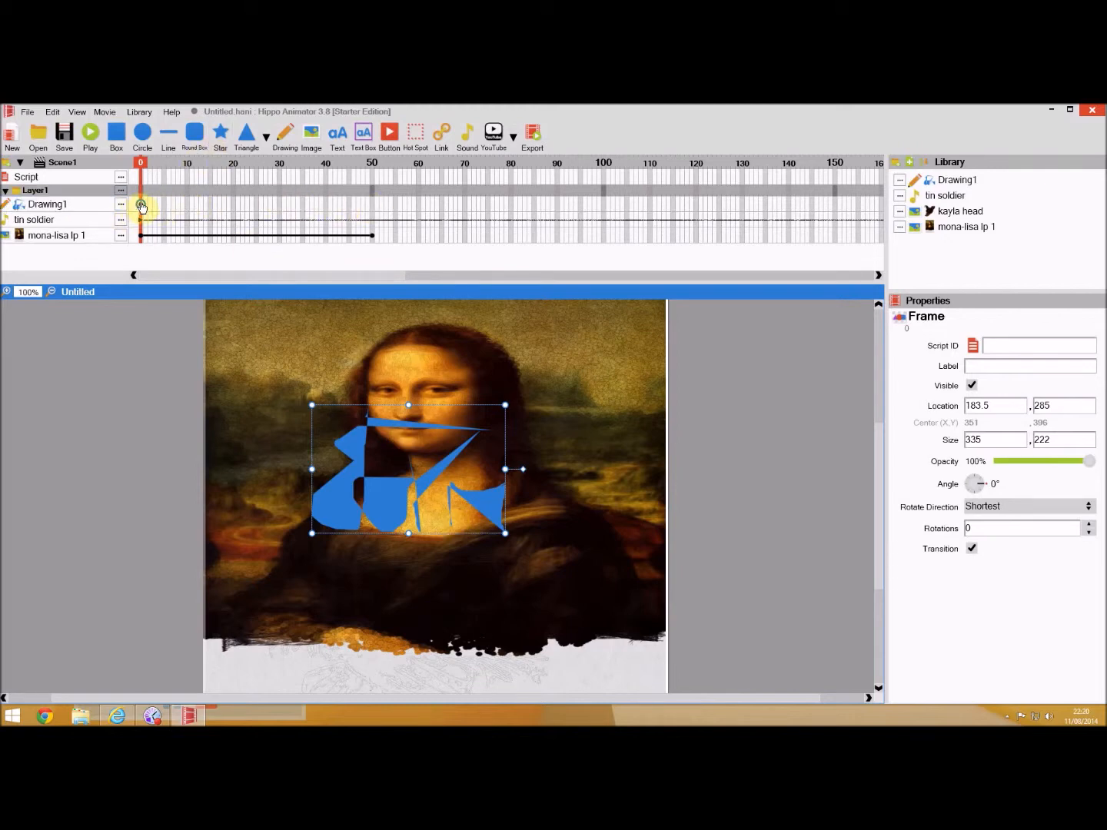
pyautogui.rightClick(140, 206)
pyautogui.click(200, 216)
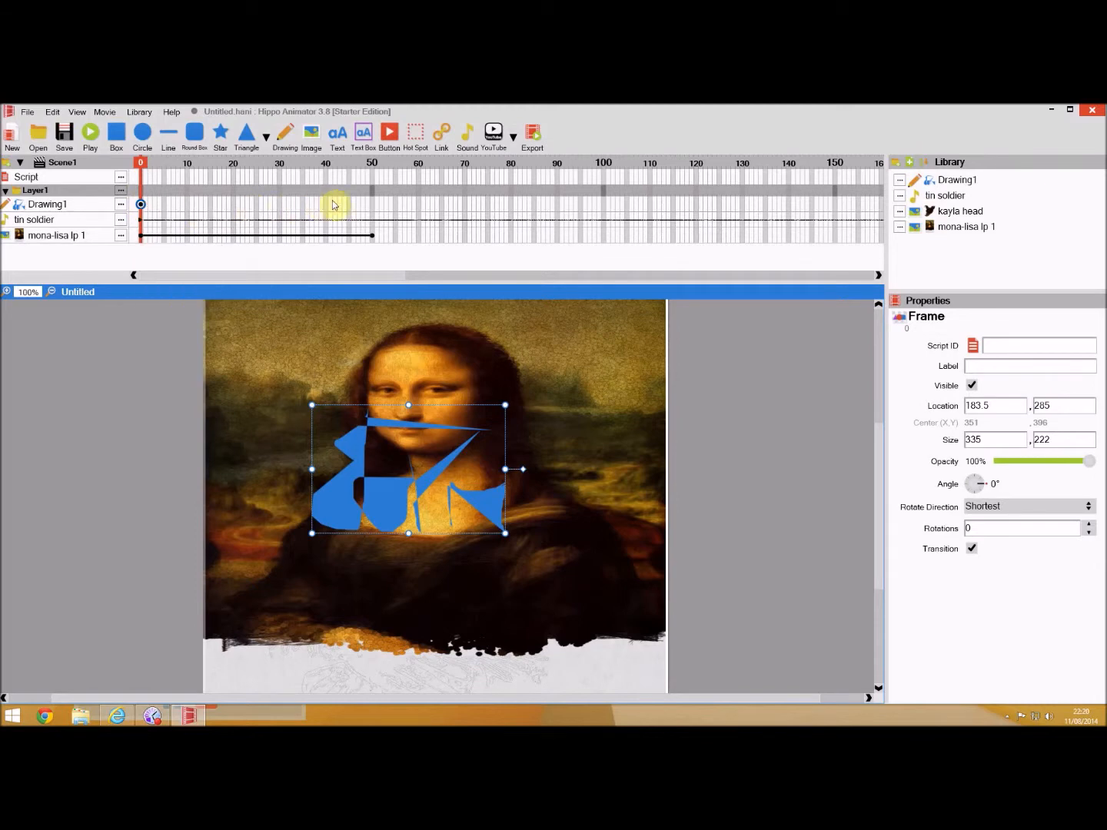
pyautogui.click(372, 208)
pyautogui.rightClick(371, 208)
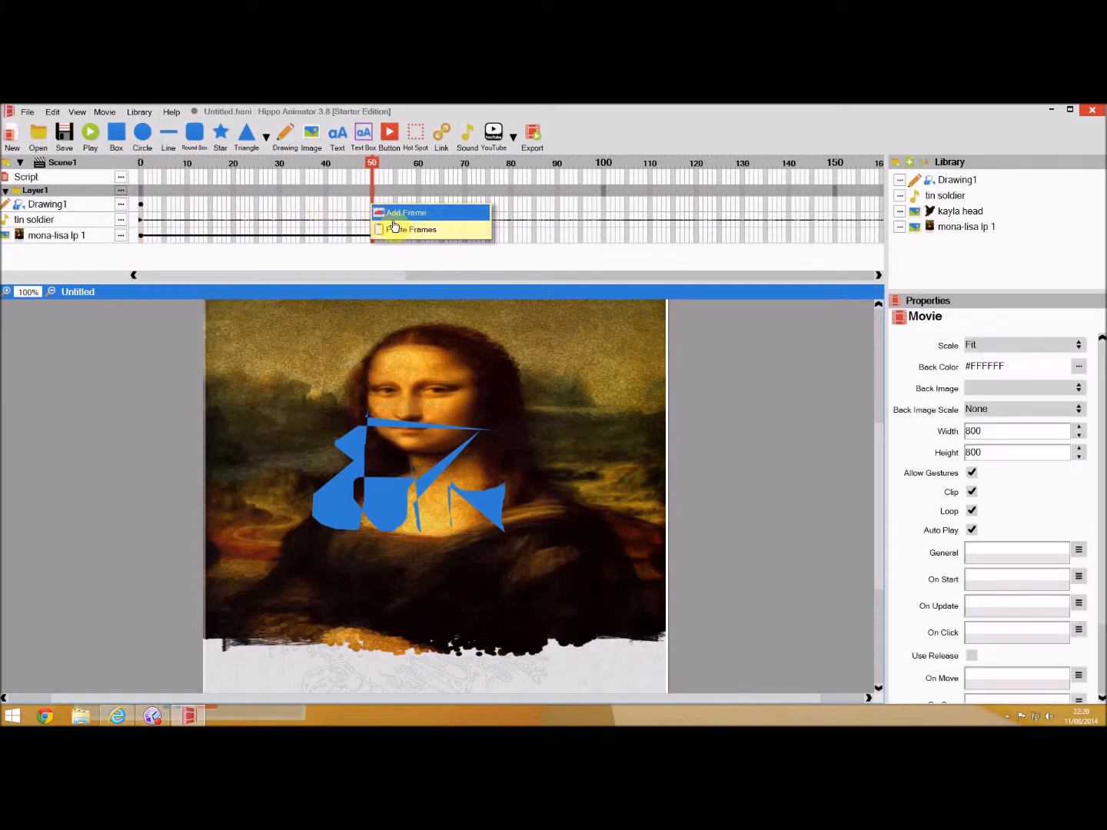
pyautogui.click(397, 230)
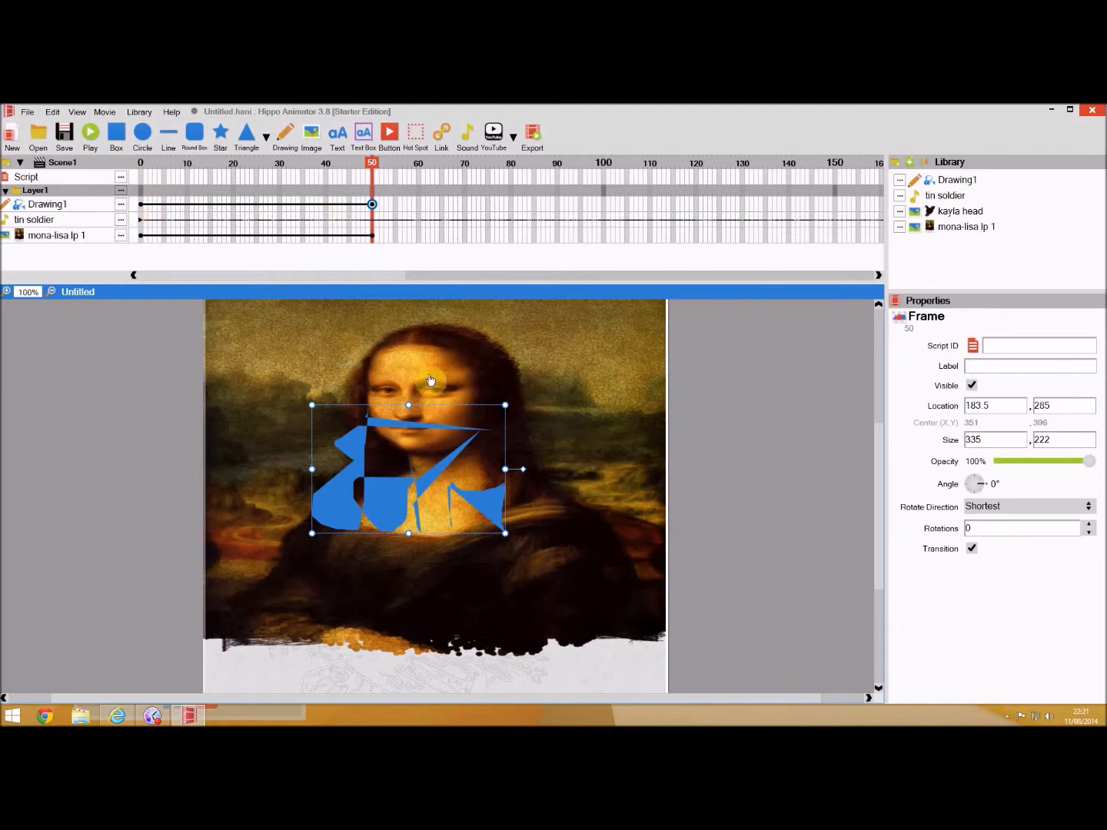
# Step: Add a Drawing1 frame at frame 5 and enlarge the drawing there to about 644 by 432
pyautogui.click(165, 206)
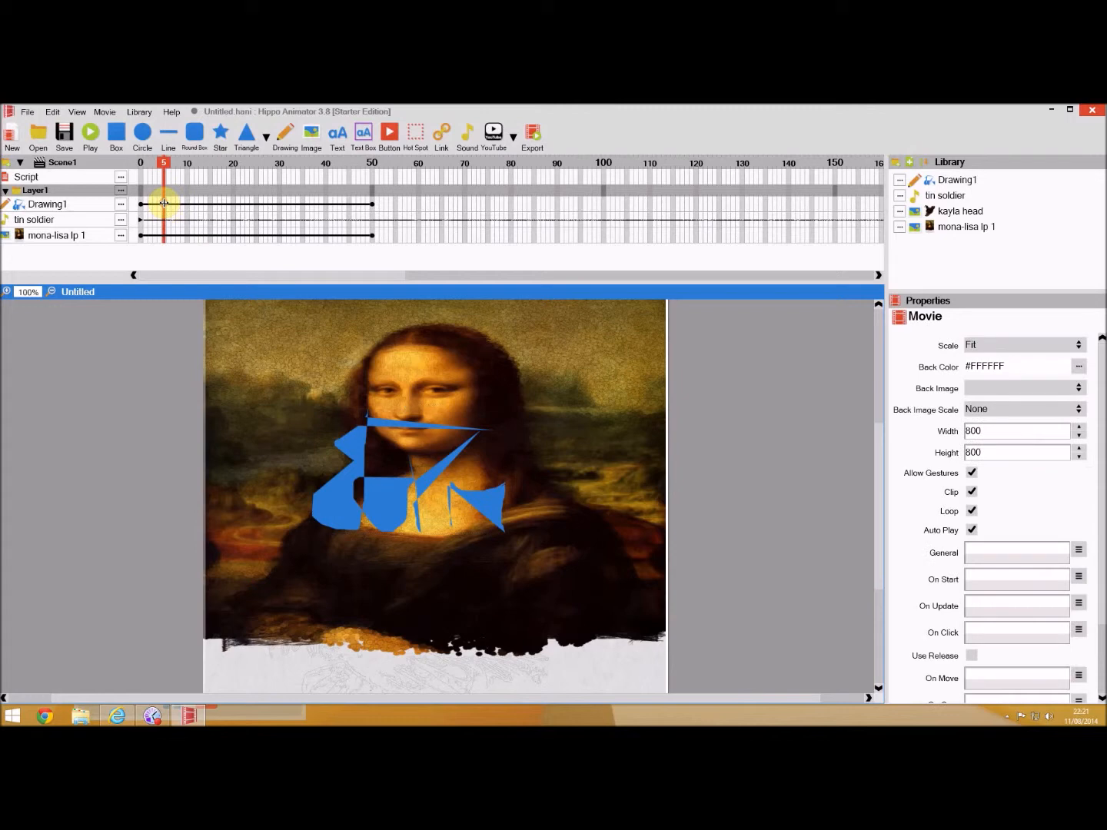
pyautogui.rightClick(164, 206)
pyautogui.click(196, 227)
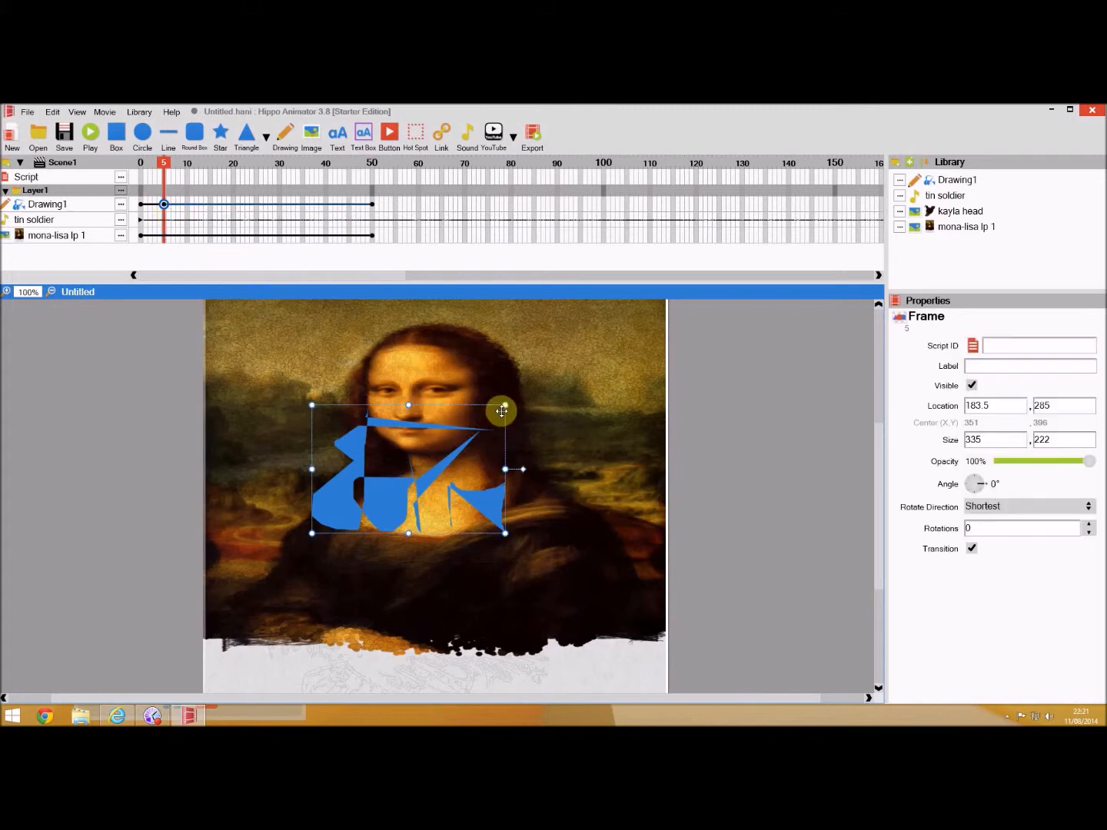
pyautogui.moveTo(506, 406)
pyautogui.mouseDown()
pyautogui.moveTo(603, 348)
pyautogui.moveTo(668, 291)
pyautogui.moveTo(687, 293)
pyautogui.mouseUp()
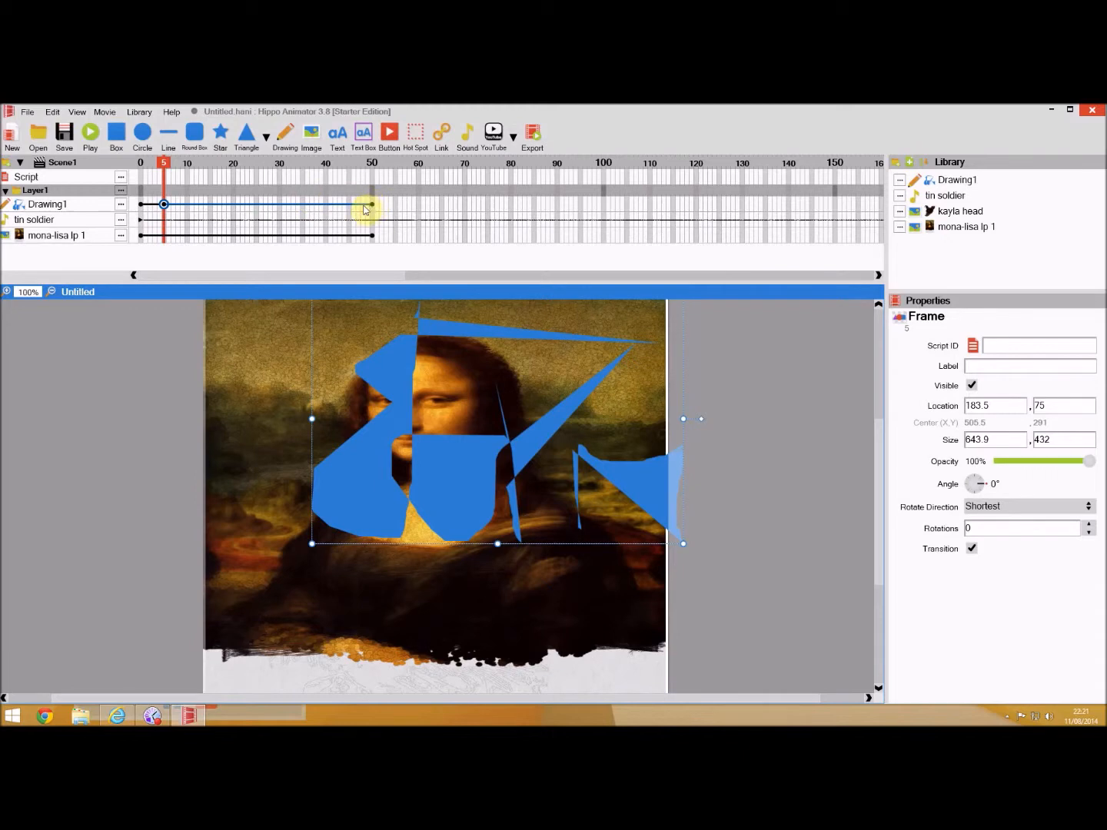
# Step: With the playhead at frame 48, stretch Drawing1 from its corners to about 418 by 266 on the stage
pyautogui.click(365, 209)
pyautogui.rightClick(365, 209)
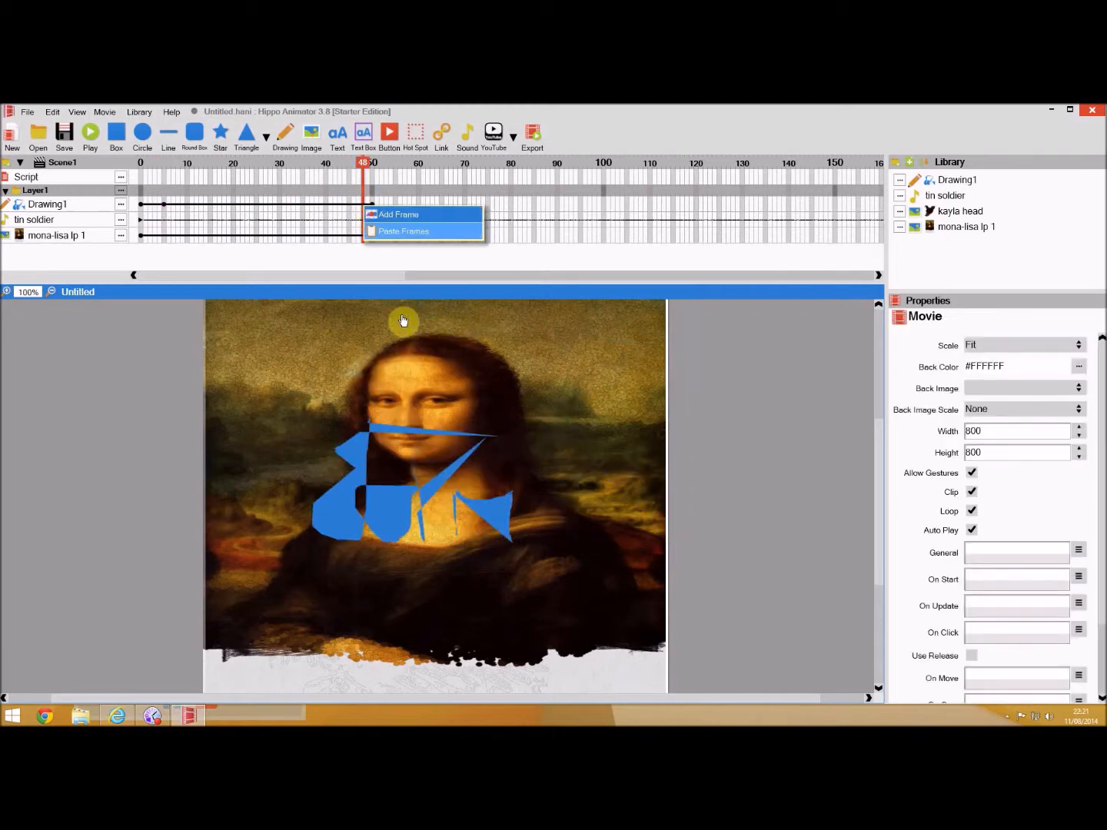
pyautogui.click(466, 460)
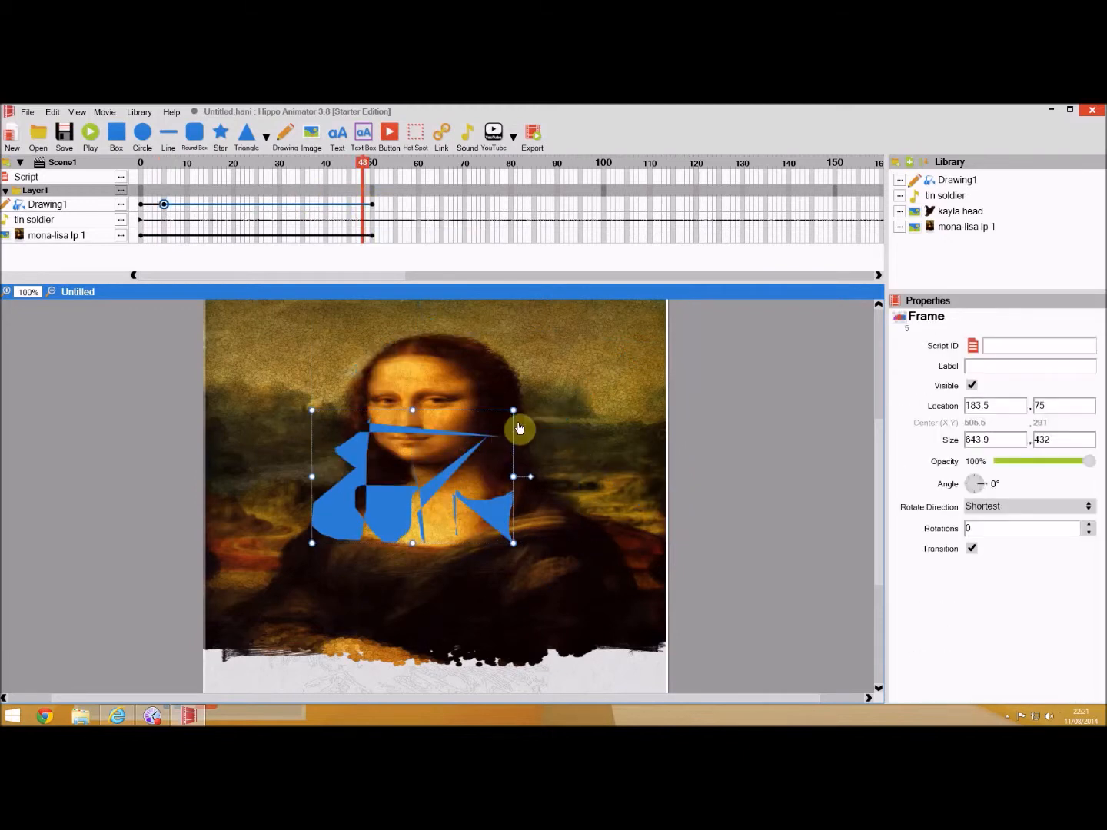
pyautogui.moveTo(514, 410)
pyautogui.mouseDown()
pyautogui.moveTo(835, 312)
pyautogui.moveTo(638, 389)
pyautogui.moveTo(530, 403)
pyautogui.moveTo(734, 336)
pyautogui.moveTo(537, 402)
pyautogui.mouseUp()
pyautogui.moveTo(540, 473)
pyautogui.mouseDown()
pyautogui.moveTo(554, 475)
pyautogui.moveTo(541, 473)
pyautogui.mouseUp()
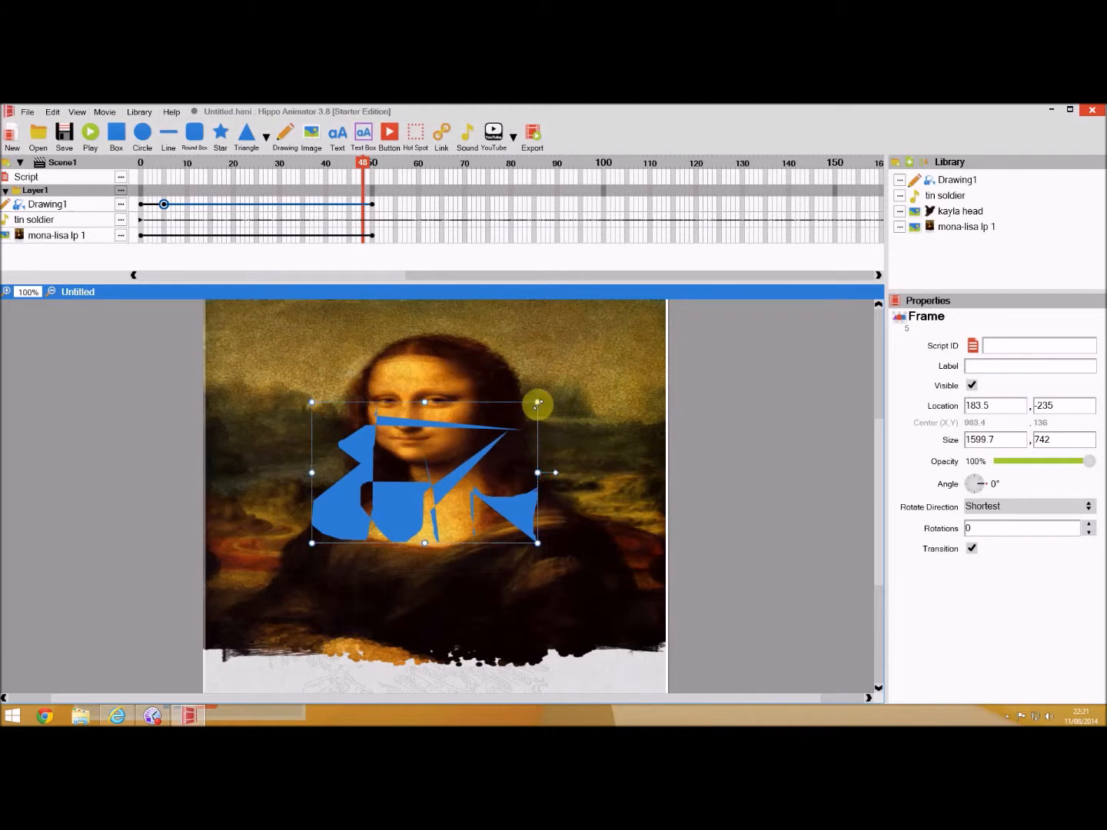
pyautogui.moveTo(540, 400)
pyautogui.mouseDown()
pyautogui.moveTo(747, 301)
pyautogui.moveTo(549, 397)
pyautogui.mouseUp()
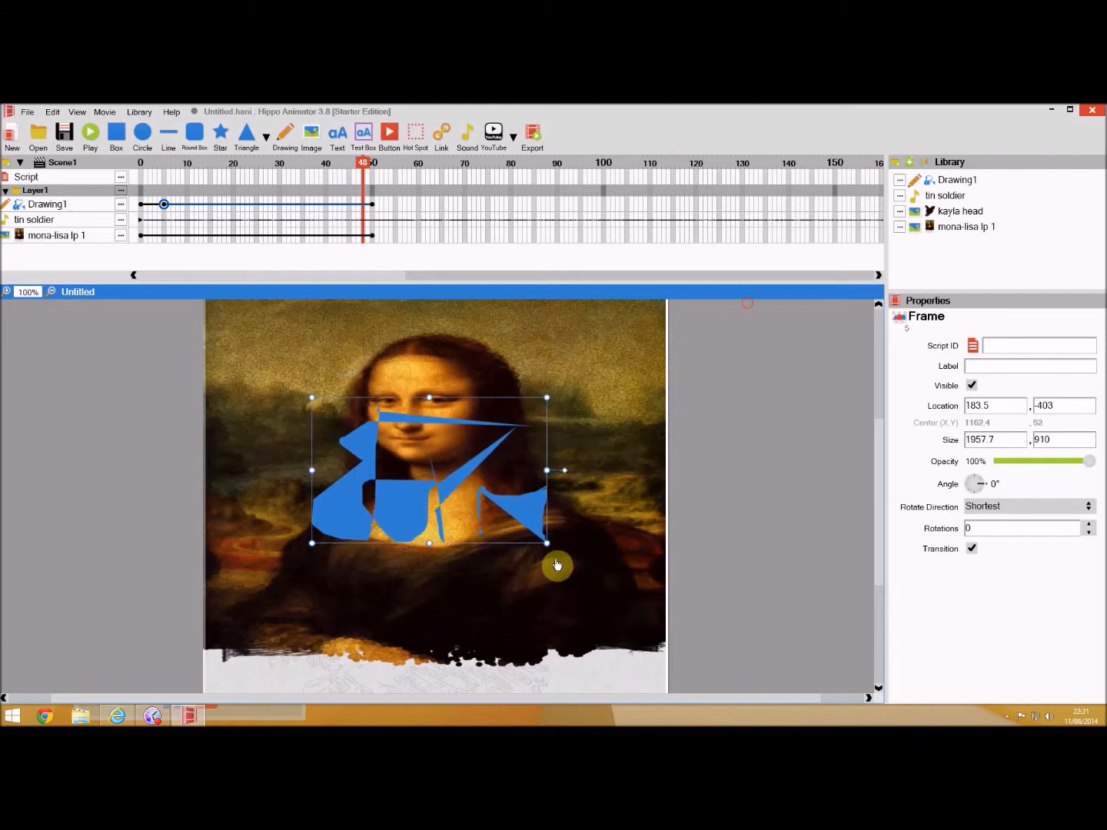
pyautogui.moveTo(547, 545)
pyautogui.mouseDown()
pyautogui.moveTo(546, 526)
pyautogui.moveTo(601, 615)
pyautogui.moveTo(550, 547)
pyautogui.moveTo(576, 596)
pyautogui.moveTo(608, 631)
pyautogui.mouseUp()
pyautogui.moveTo(311, 551)
pyautogui.mouseDown()
pyautogui.moveTo(359, 527)
pyautogui.moveTo(338, 554)
pyautogui.moveTo(364, 553)
pyautogui.moveTo(383, 519)
pyautogui.moveTo(301, 568)
pyautogui.moveTo(304, 558)
pyautogui.mouseUp()
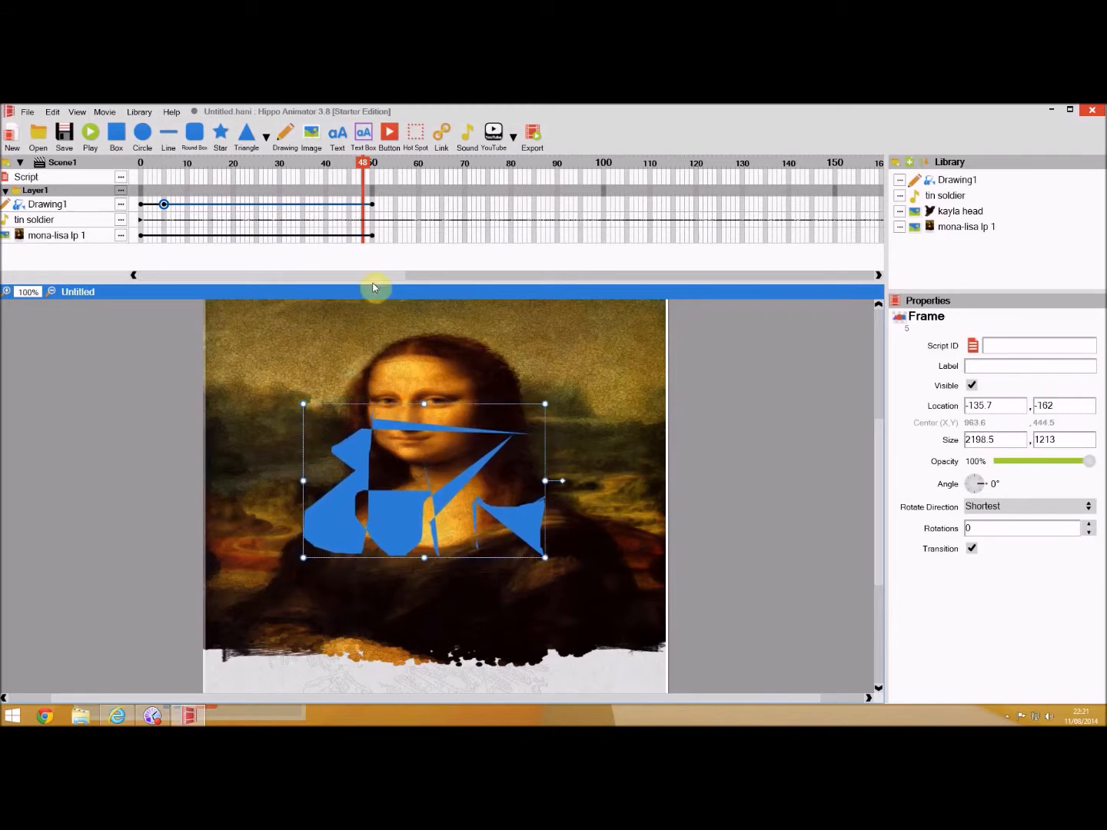
# Step: Add a Drawing1 frame at frame 48 and preview the drawing's animation in the player
pyautogui.rightClick(363, 205)
pyautogui.click(374, 215)
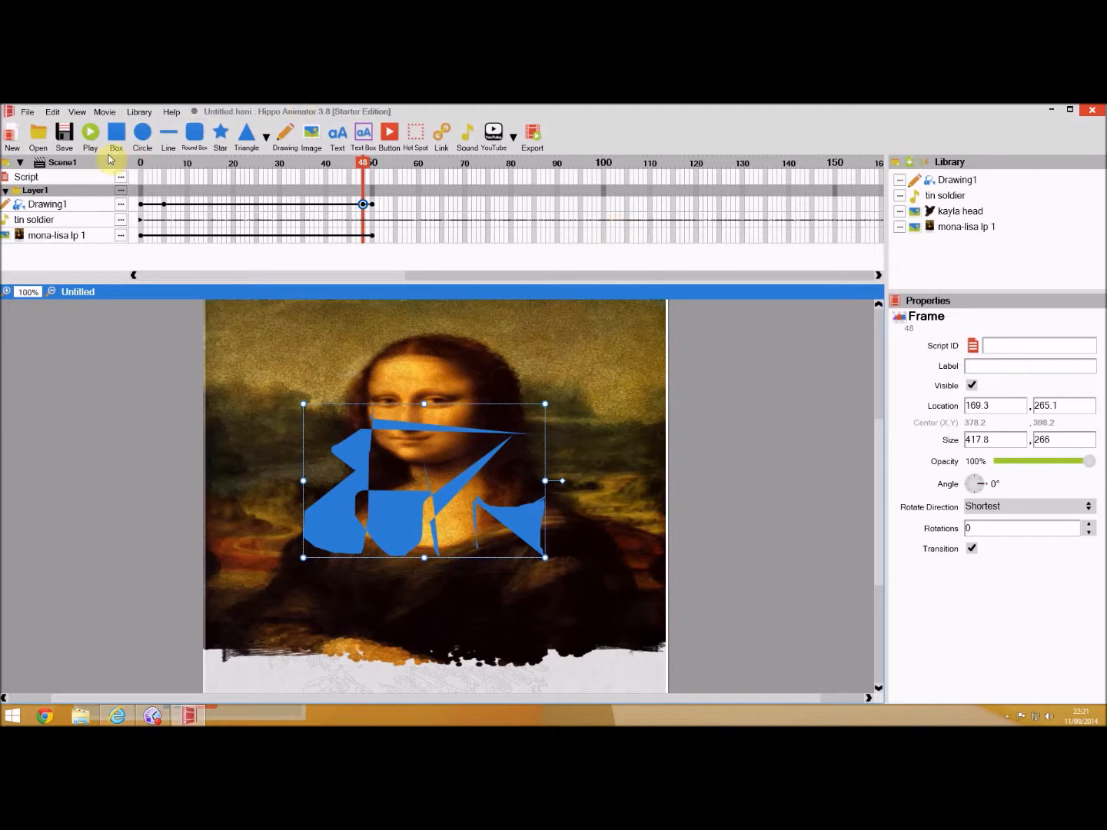
pyautogui.click(90, 134)
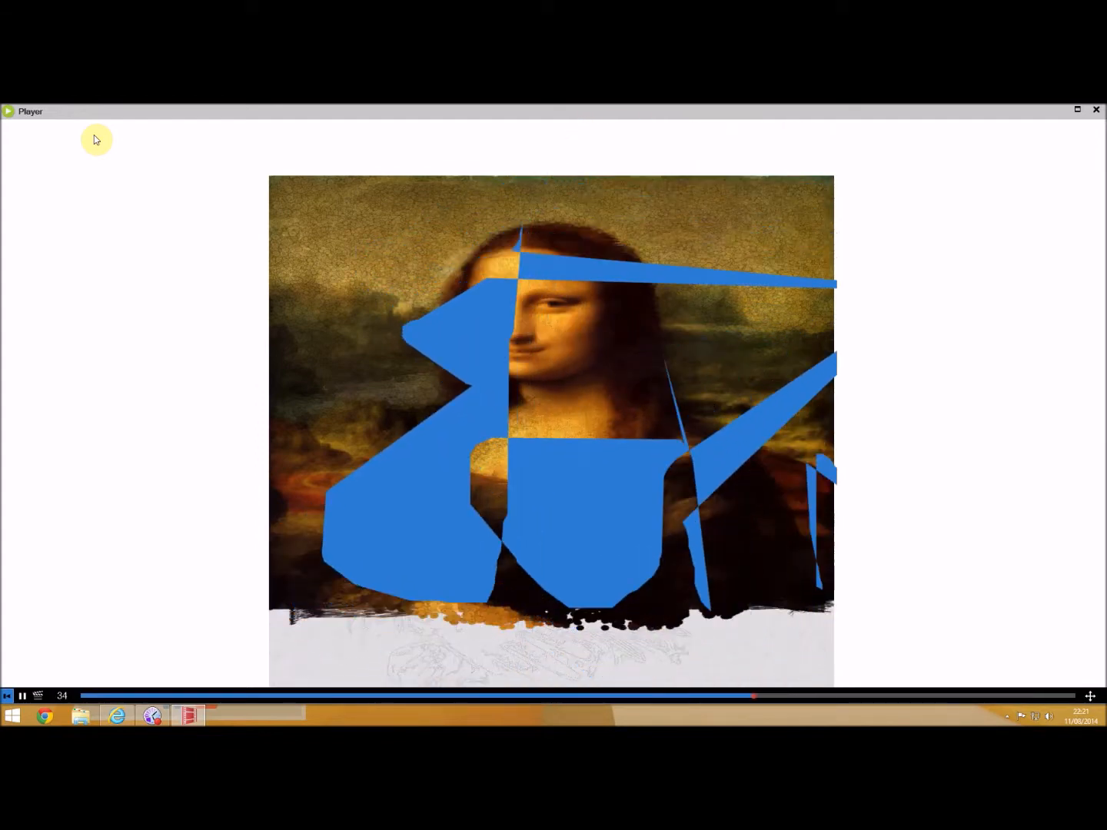
pyautogui.click(1096, 110)
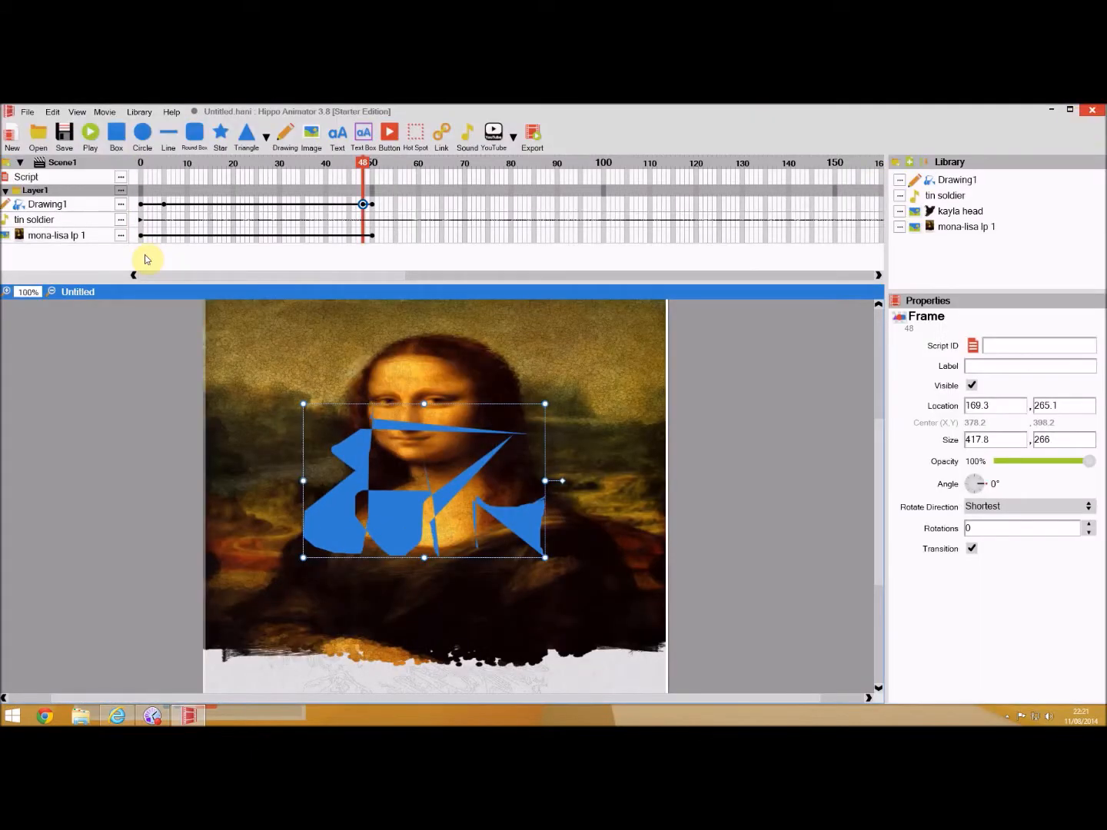
# Step: Add a text object to the library and set its text to "Text Singleaple says Hello"
pyautogui.click(338, 138)
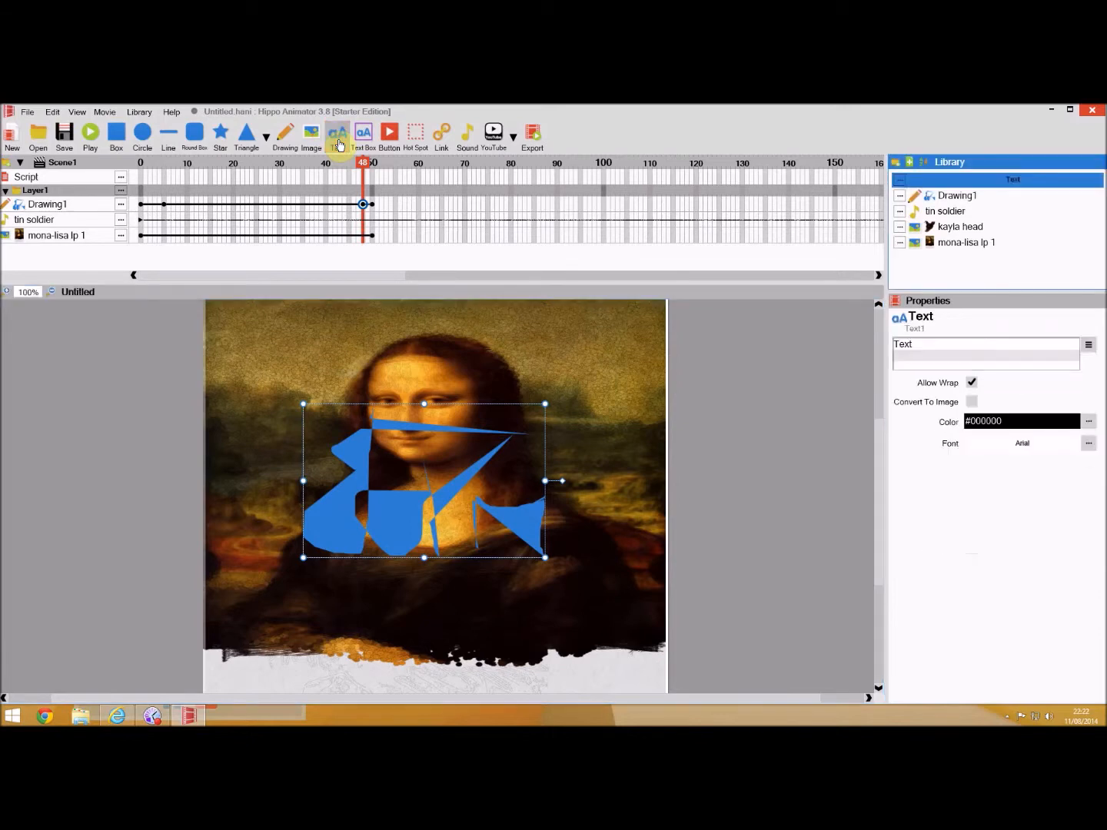
pyautogui.rightClick(900, 180)
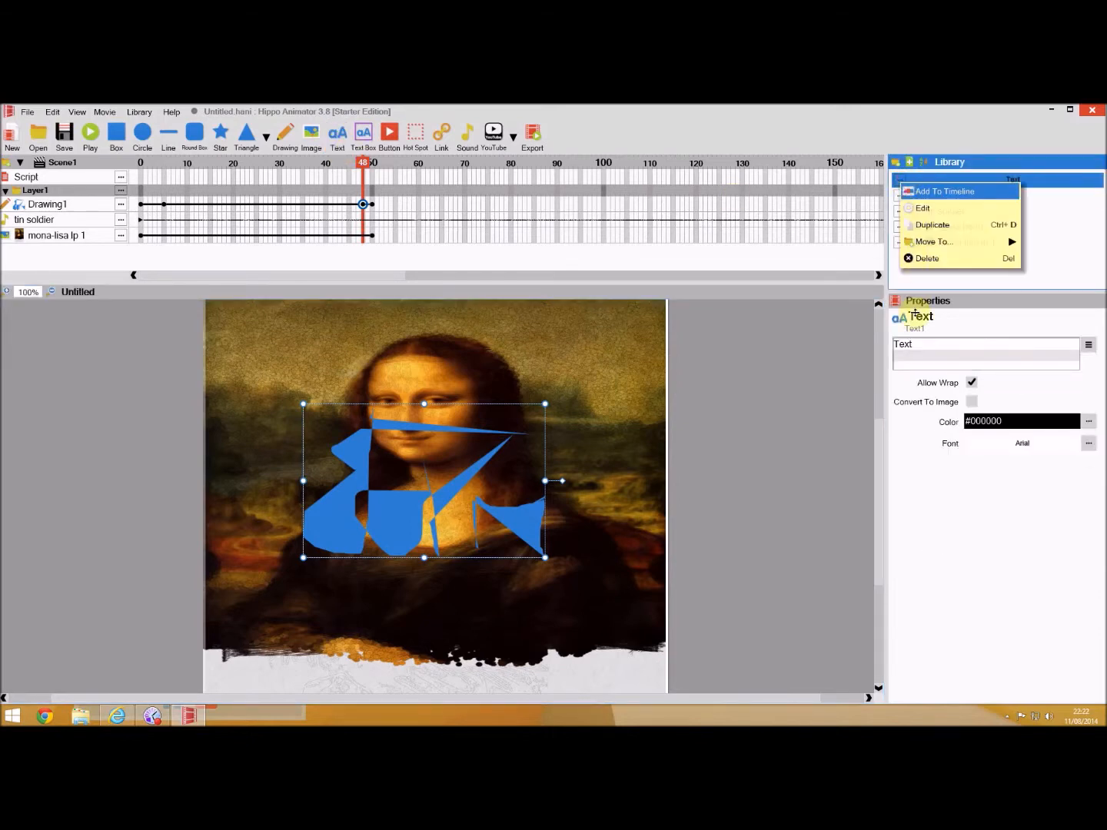
pyautogui.click(921, 354)
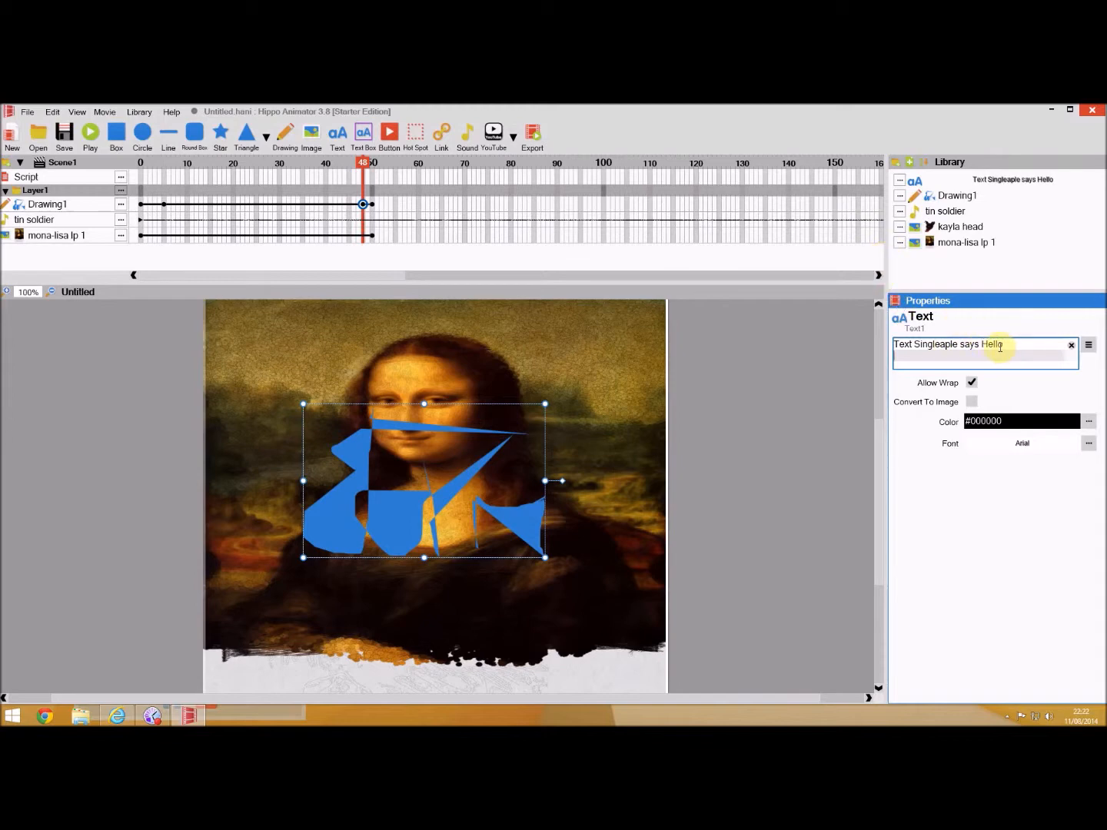
# Step: Place the "Text Singleaple says Hello" object from the library over the top of the Mona Lisa's head at frame 48
pyautogui.click(952, 214)
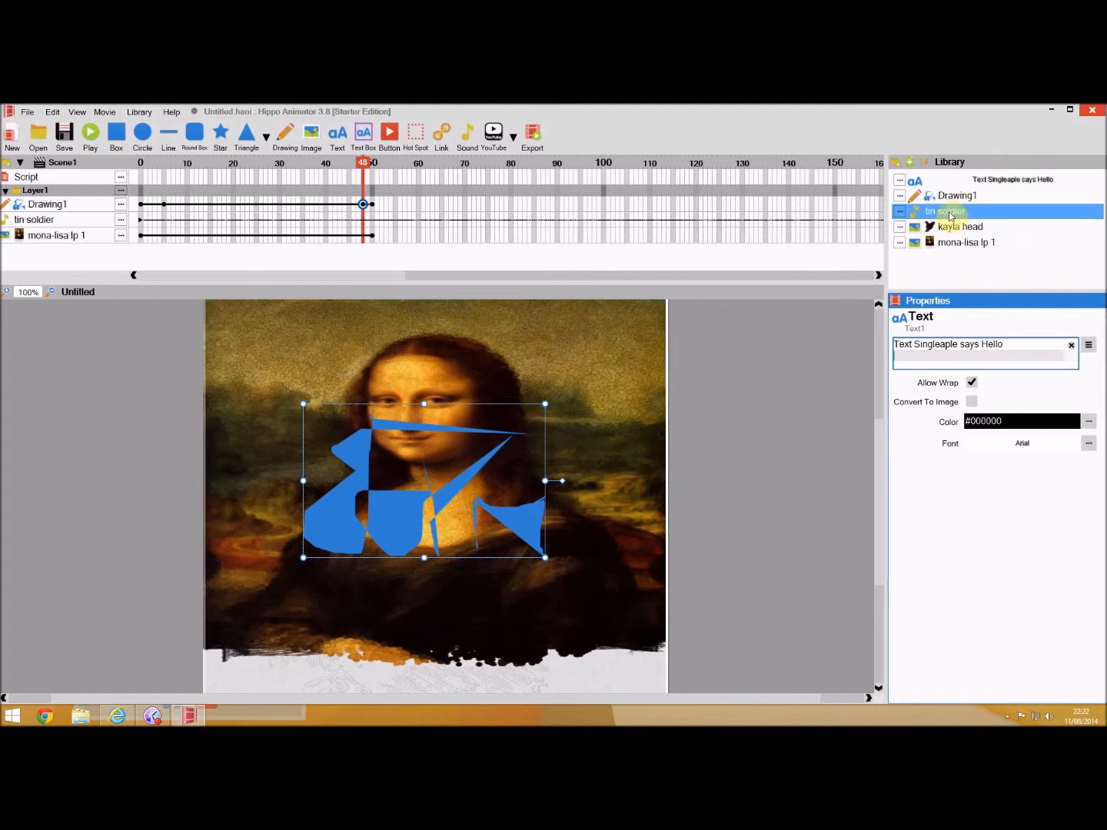
pyautogui.click(951, 197)
pyautogui.click(961, 180)
pyautogui.moveTo(962, 183); pyautogui.dragTo(450, 346)
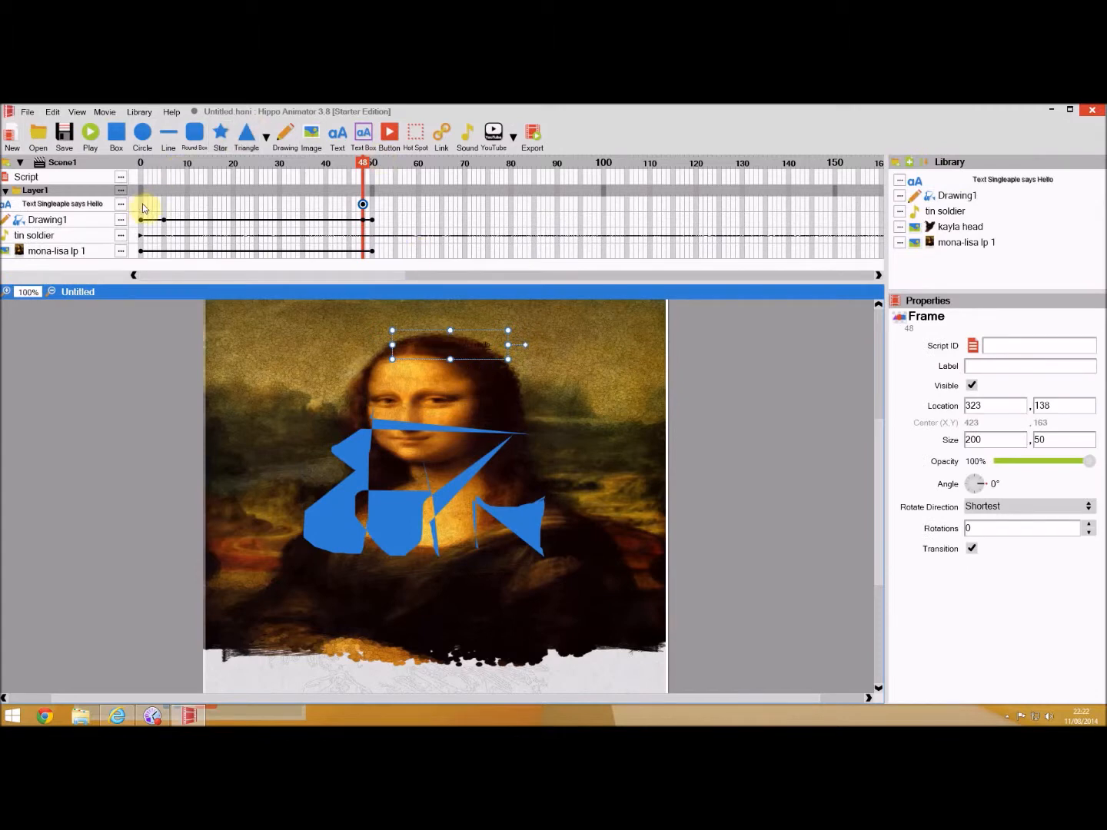
# Step: Copy the text object's frame 48 to frame 0, and move its end frame from 48 to 50
pyautogui.rightClick(365, 207)
pyautogui.click(378, 211)
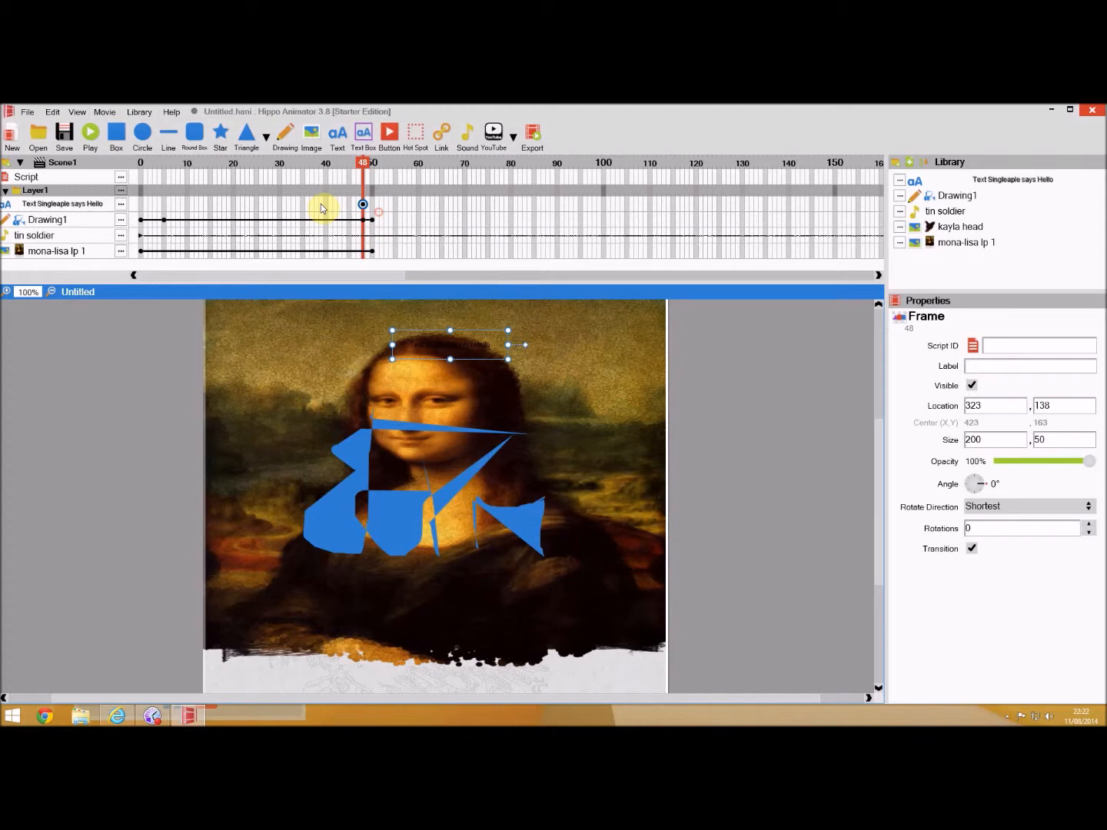
pyautogui.click(142, 206)
pyautogui.rightClick(142, 206)
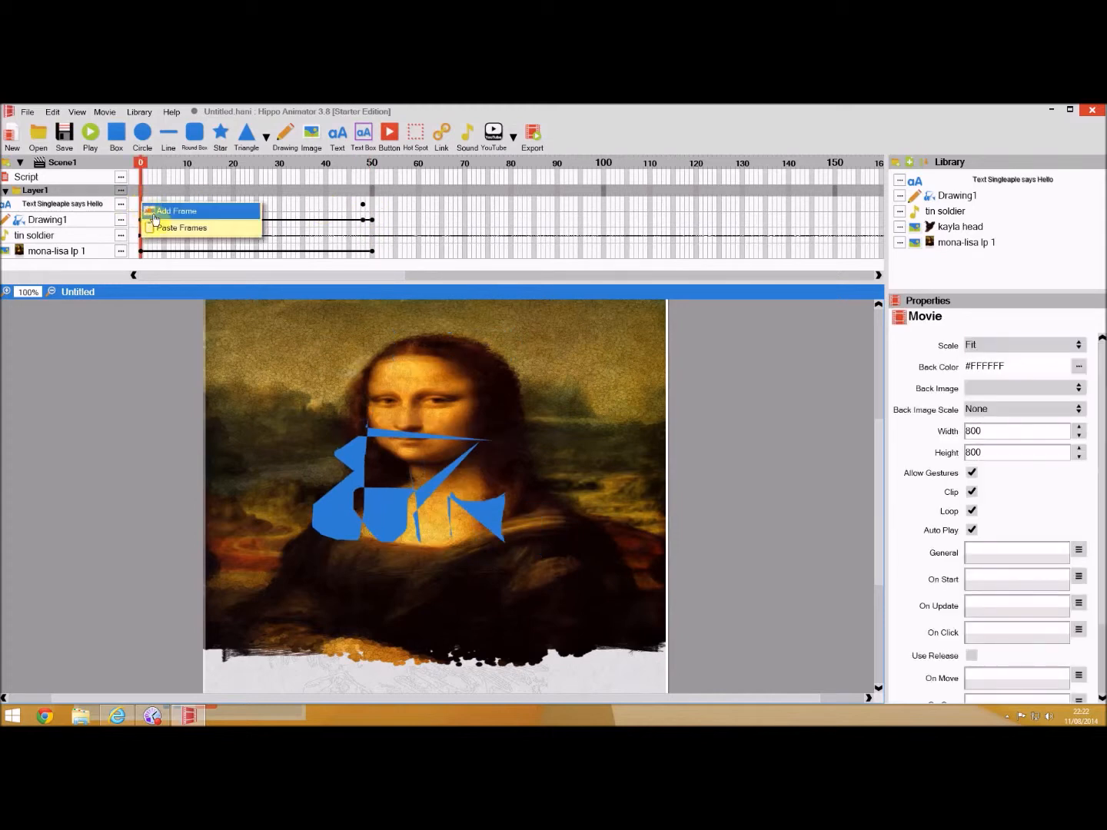
pyautogui.click(160, 229)
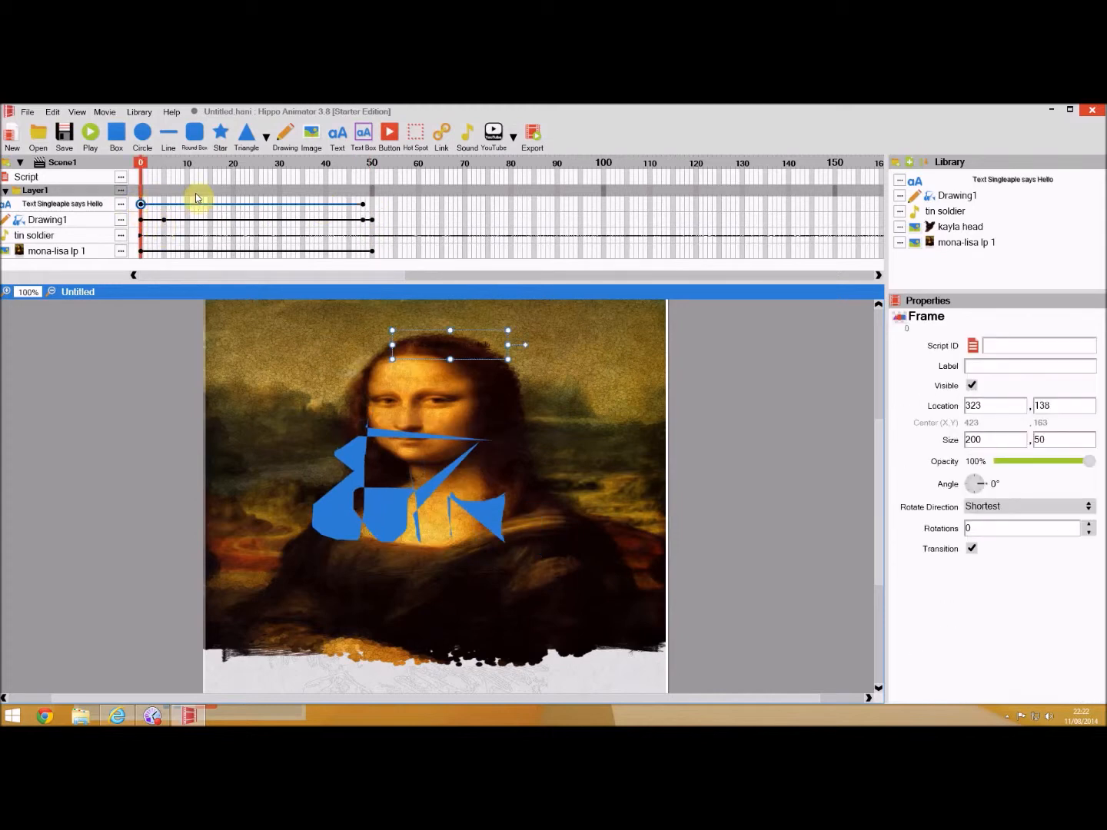
pyautogui.moveTo(364, 209)
pyautogui.mouseDown()
pyautogui.moveTo(412, 210)
pyautogui.moveTo(372, 209)
pyautogui.mouseUp()
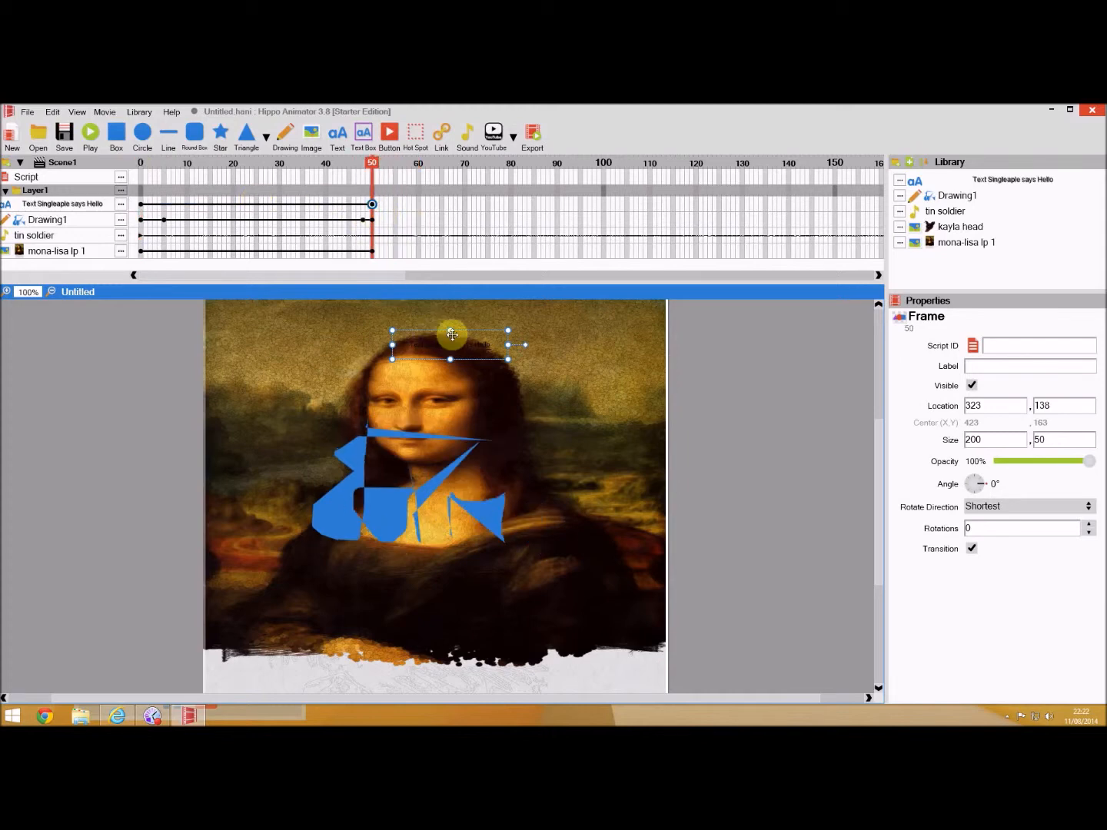
# Step: Stretch the text box at frame 50 to about 200 by 71, and set the text colour to red #FF0033
pyautogui.moveTo(450, 358); pyautogui.dragTo(449, 370)
pyautogui.click(1035, 409)
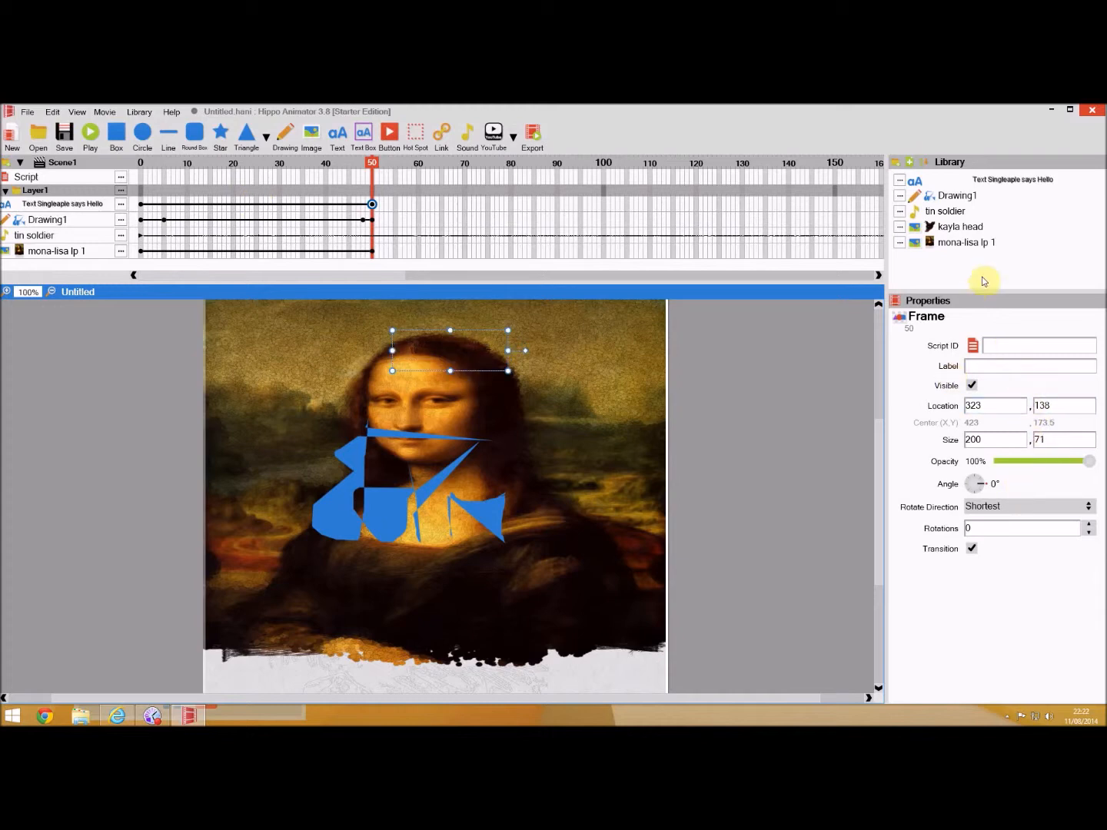
pyautogui.click(954, 180)
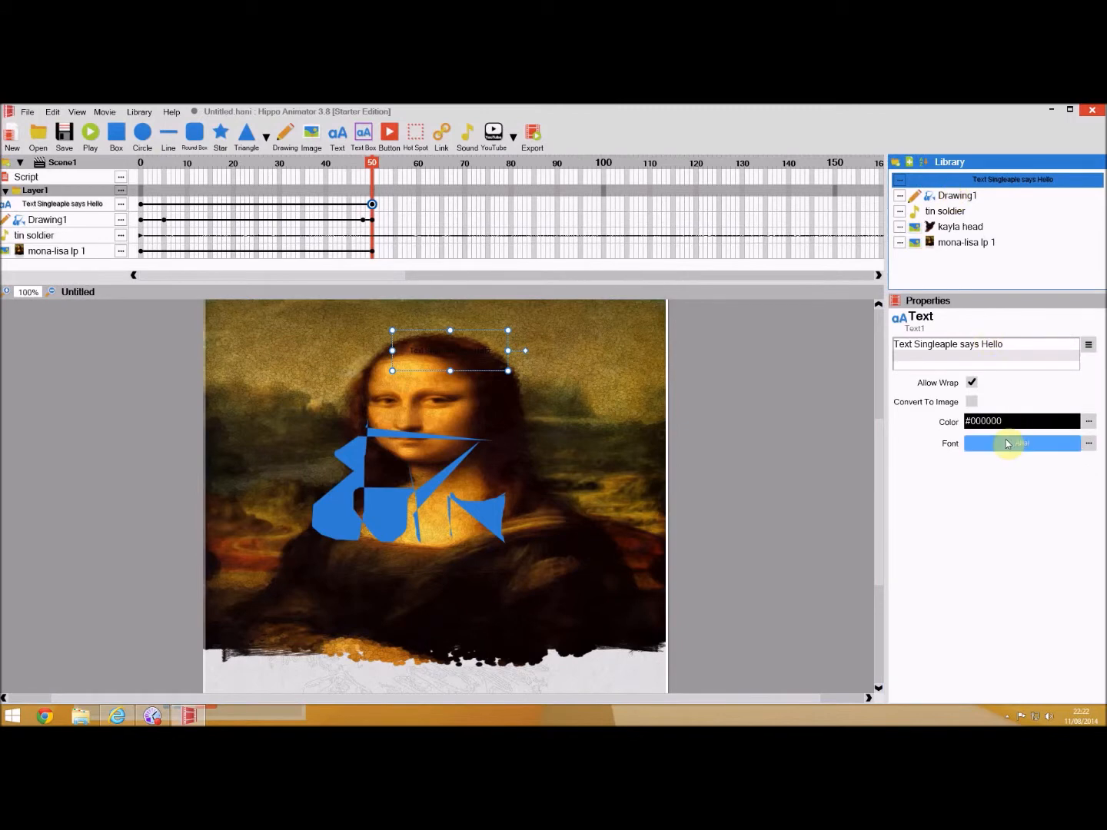
pyautogui.click(1090, 422)
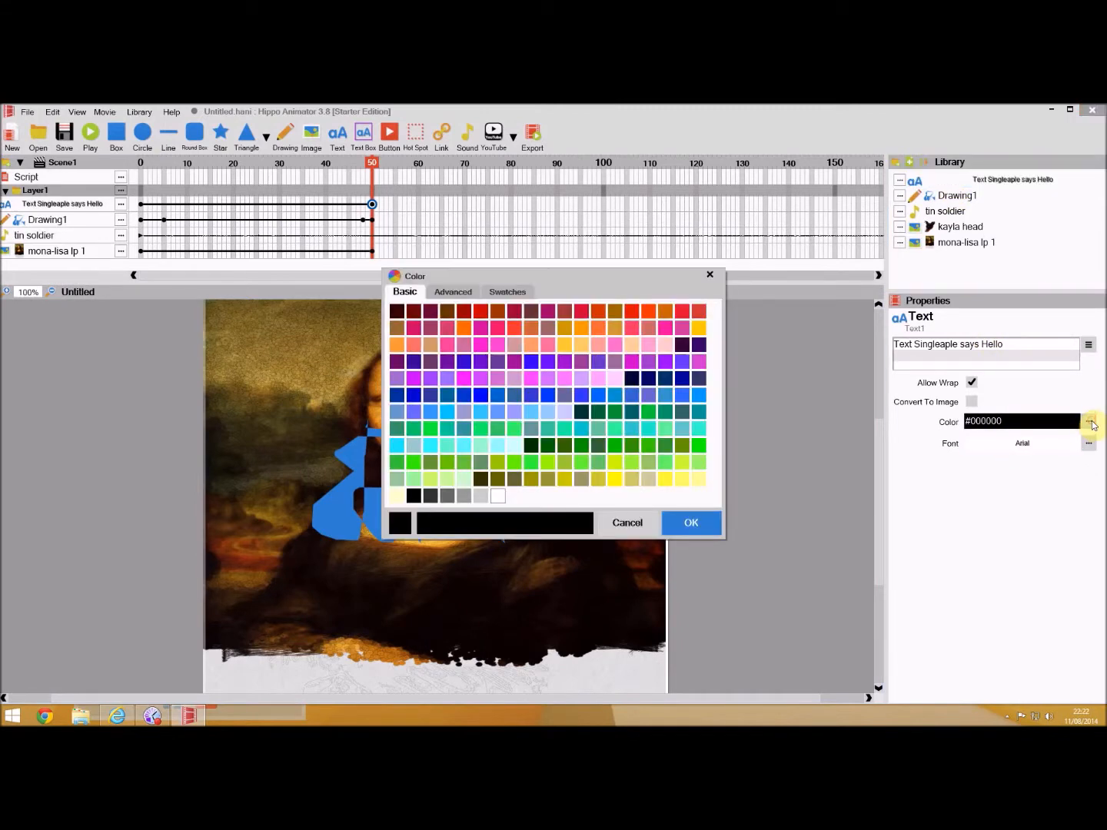
pyautogui.click(682, 313)
pyautogui.click(686, 526)
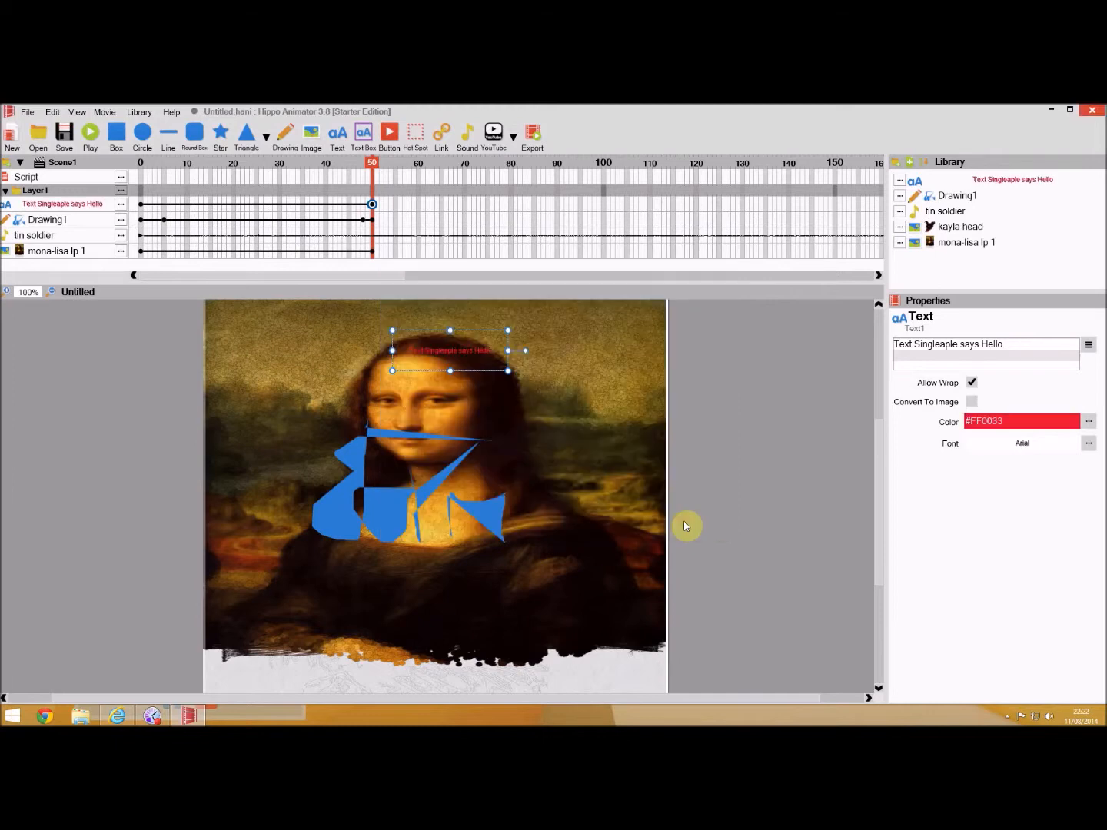
# Step: Set the text's font to ArialBlack and increase its font size to about 25
pyautogui.click(1089, 444)
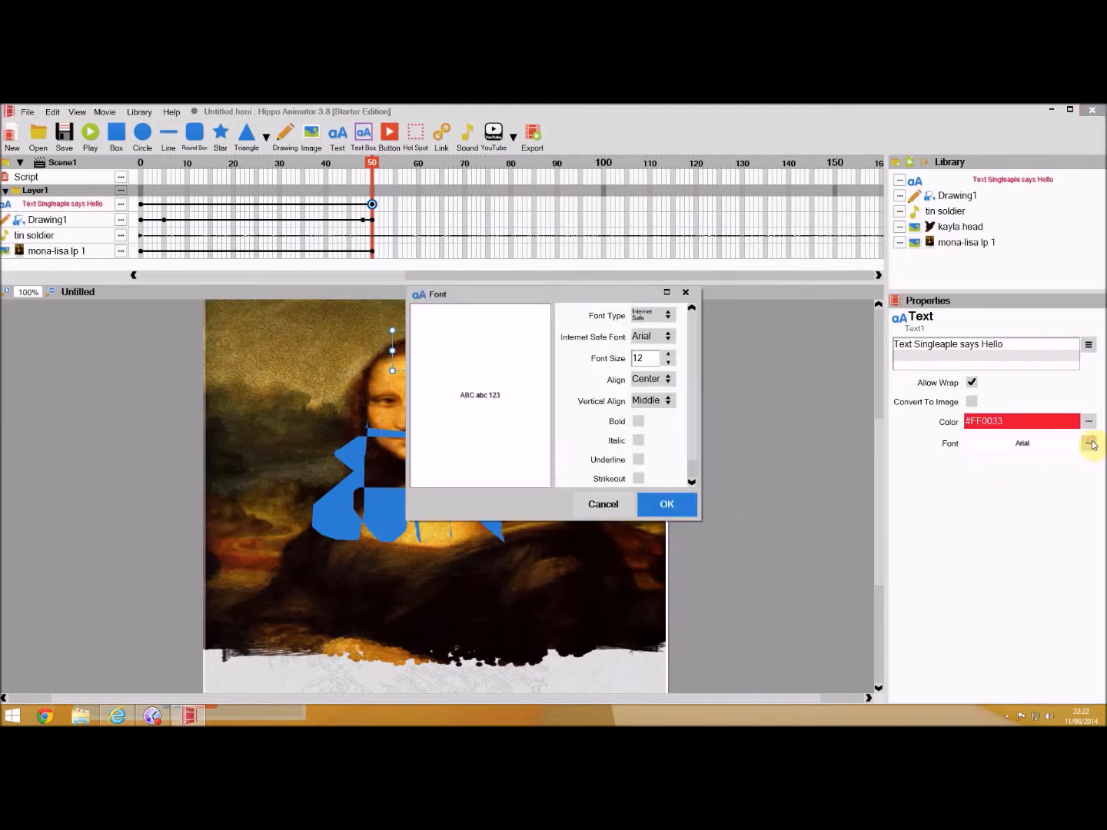
pyautogui.click(669, 363)
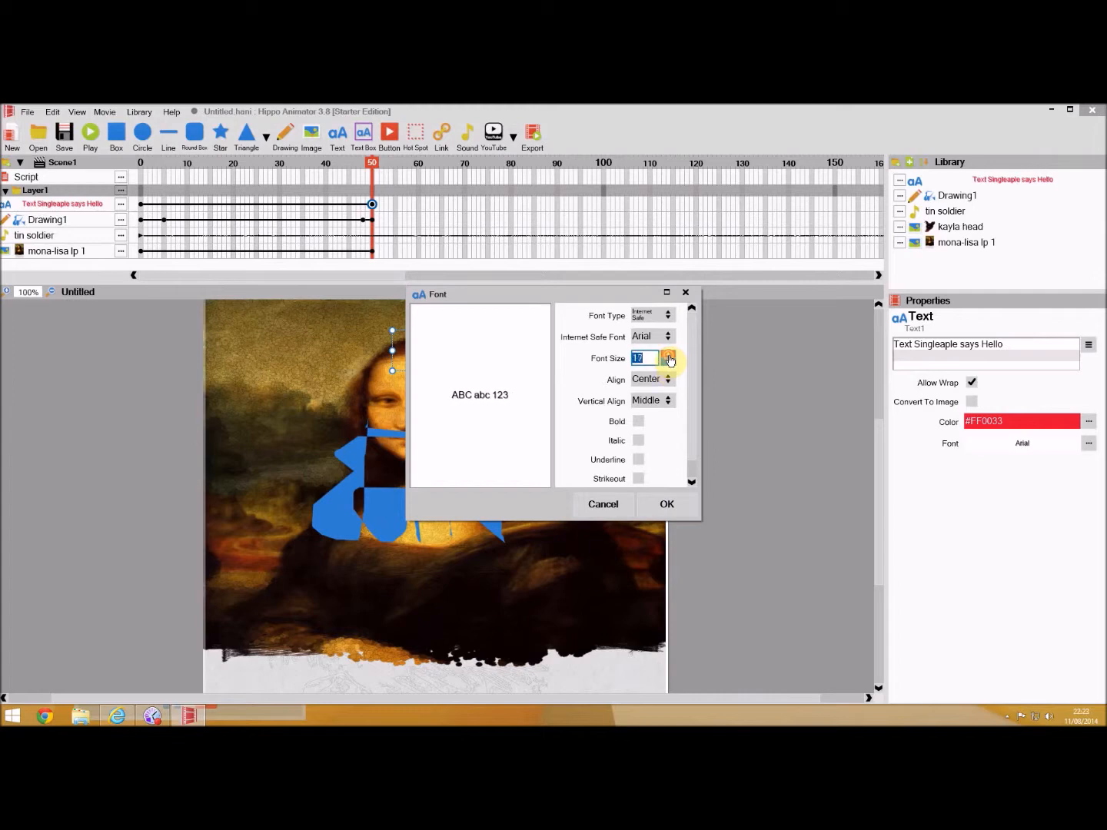
pyautogui.click(669, 356)
pyautogui.click(669, 356)
pyautogui.click(669, 356)
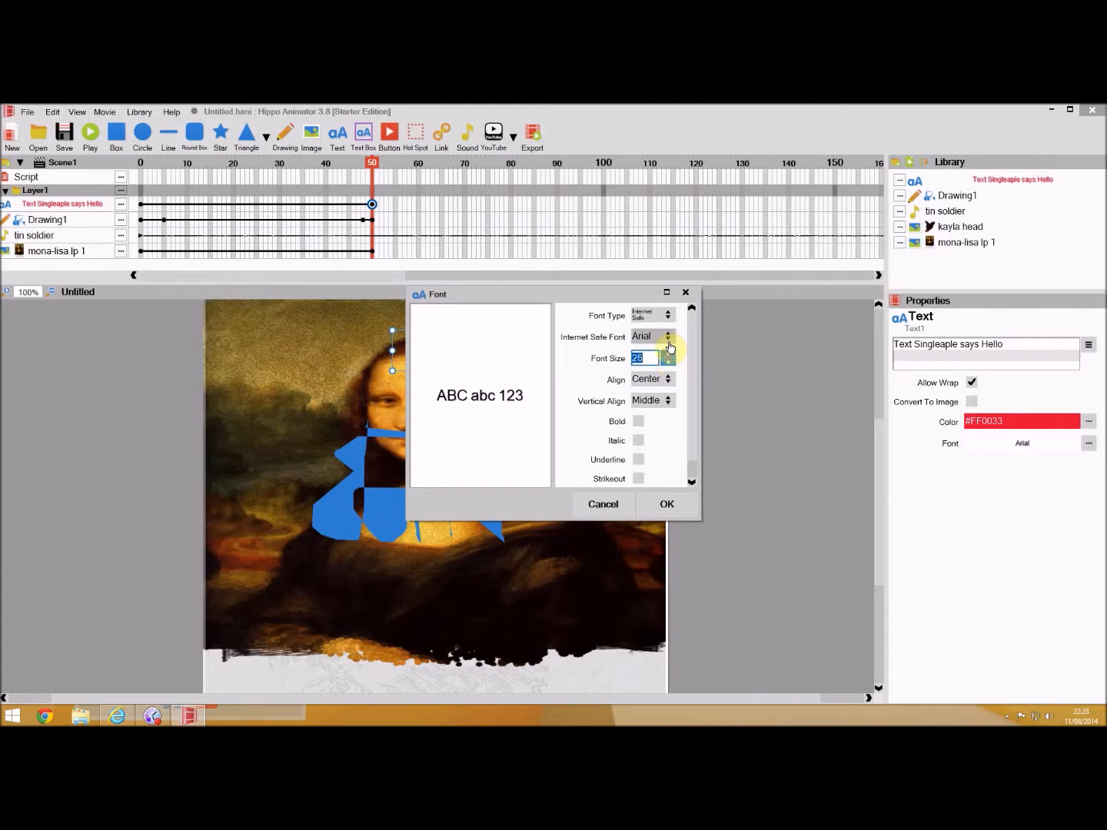
pyautogui.click(668, 337)
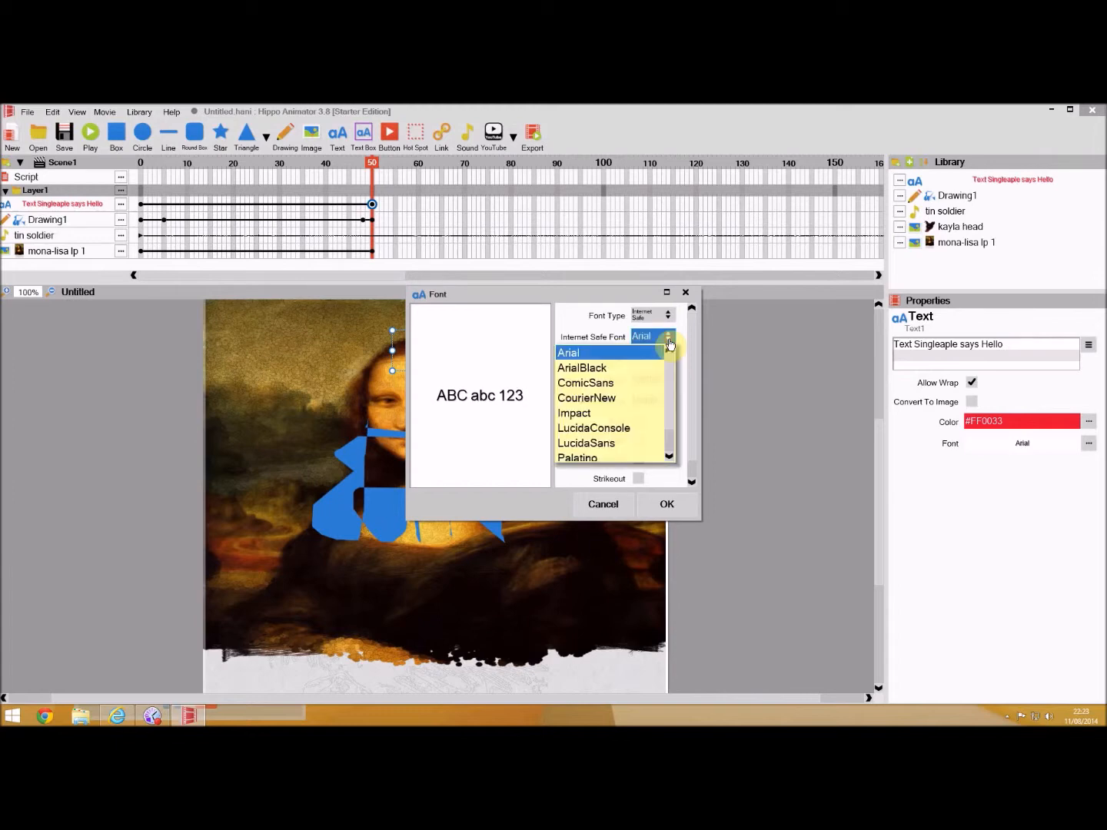
pyautogui.click(600, 370)
pyautogui.click(667, 514)
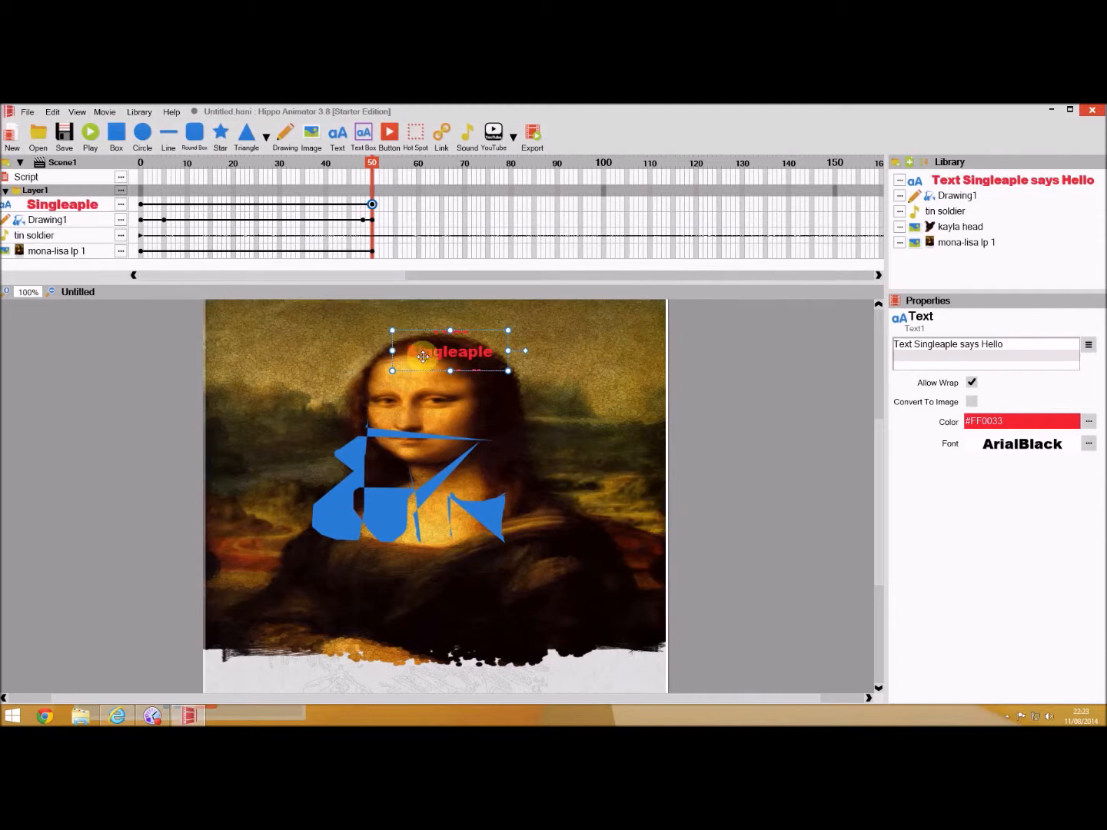
# Step: Move the text to the painting's upper-left area at frame 50, then do the same in a new text frame at frame 1
pyautogui.moveTo(415, 356); pyautogui.dragTo(275, 338)
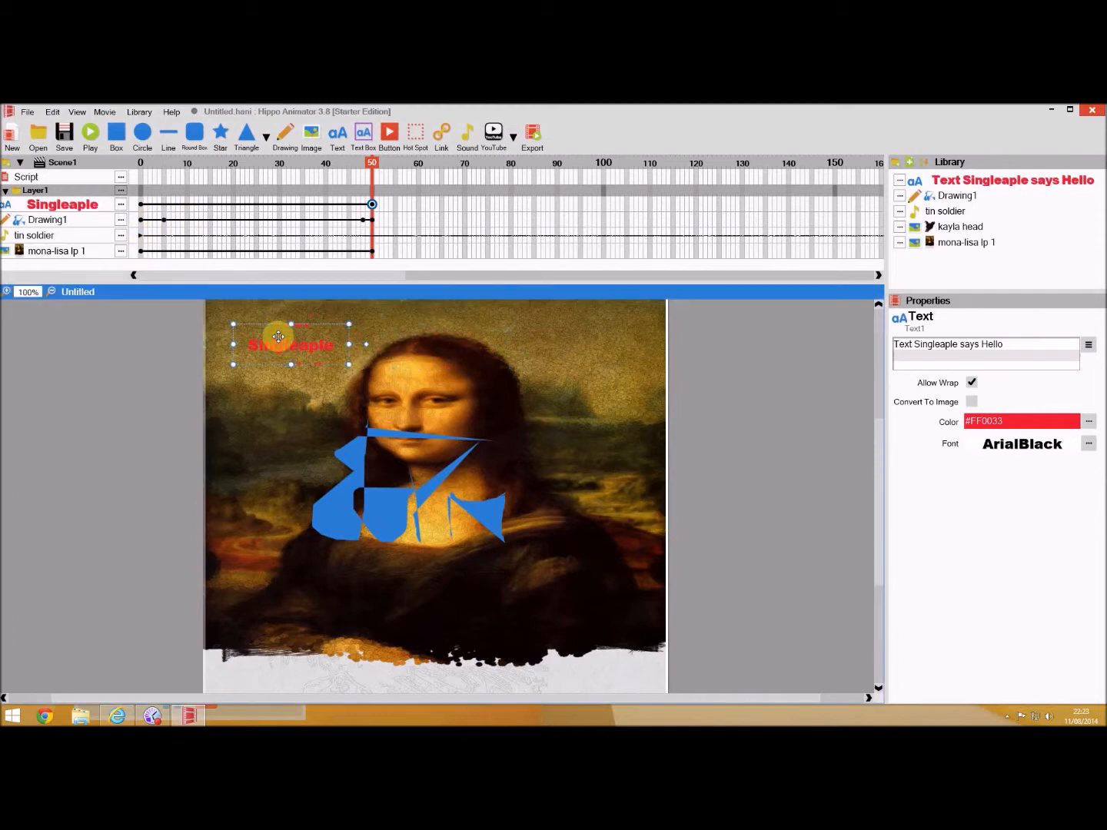
pyautogui.click(145, 205)
pyautogui.rightClick(147, 205)
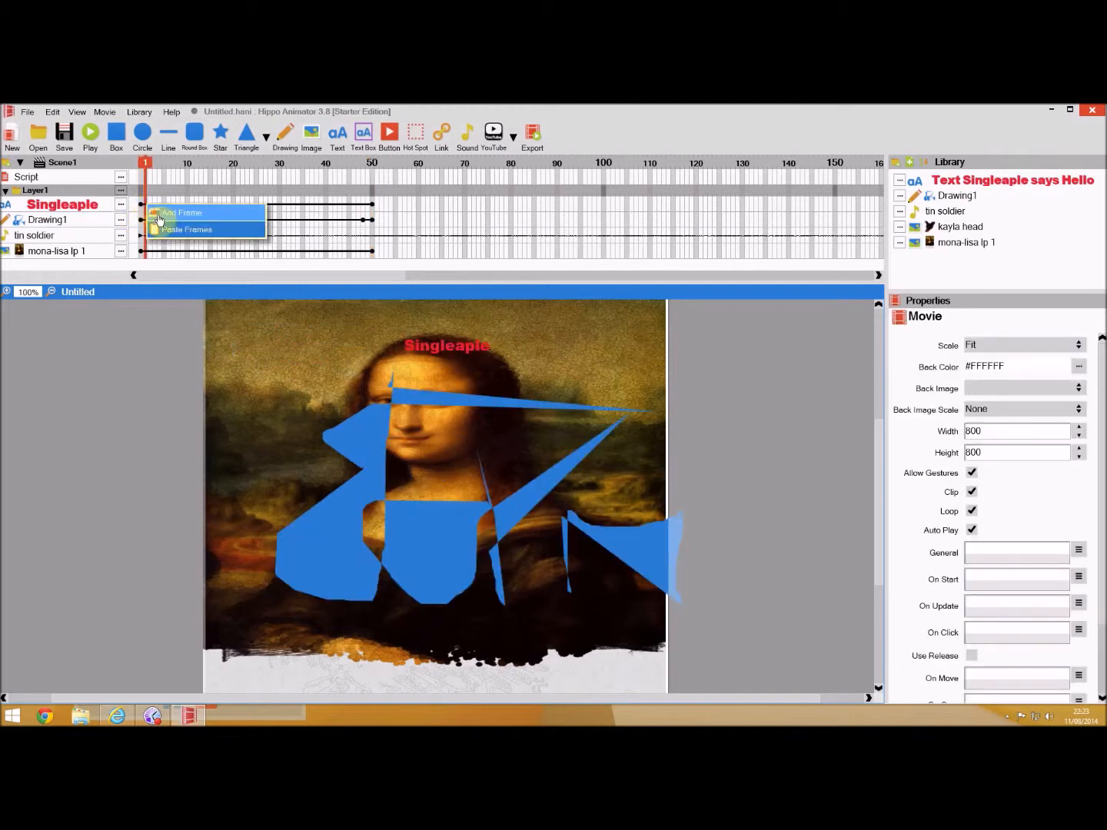
pyautogui.click(165, 213)
pyautogui.moveTo(446, 346); pyautogui.dragTo(296, 354)
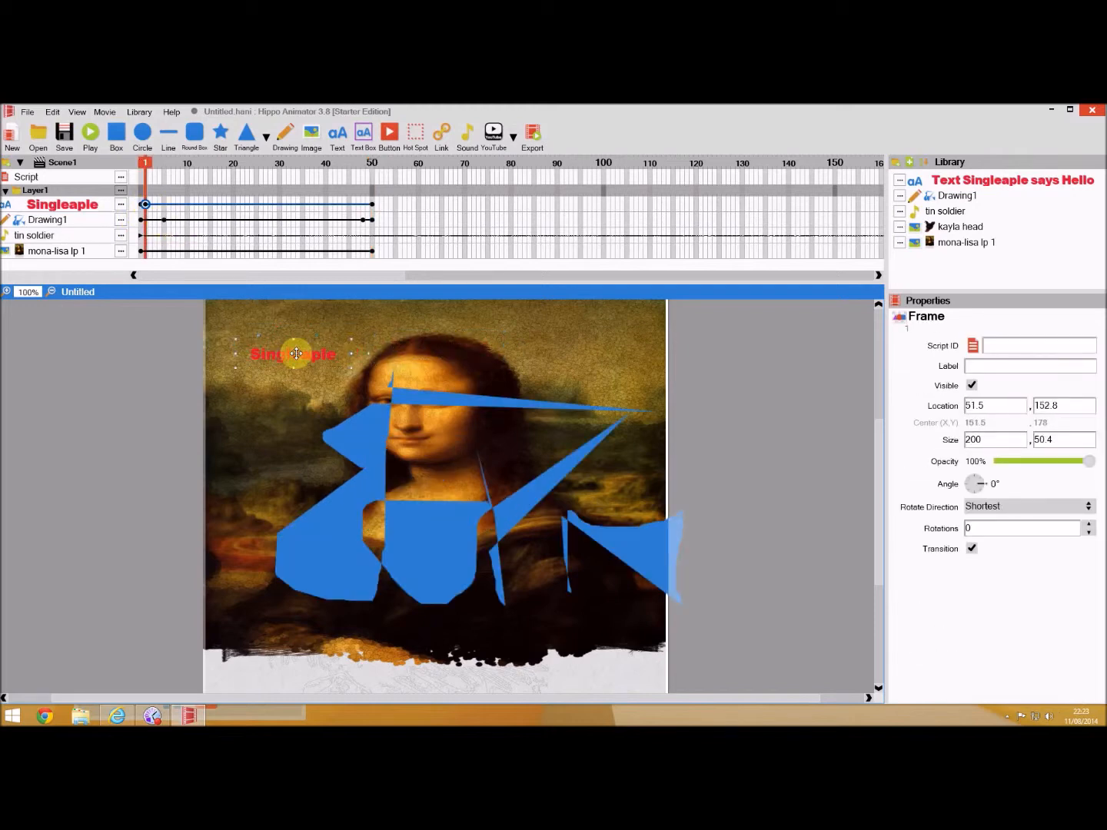
# Step: Add a text frame at frame 5 and enlarge the text box there to about 659 by 283
pyautogui.click(164, 204)
pyautogui.rightClick(163, 204)
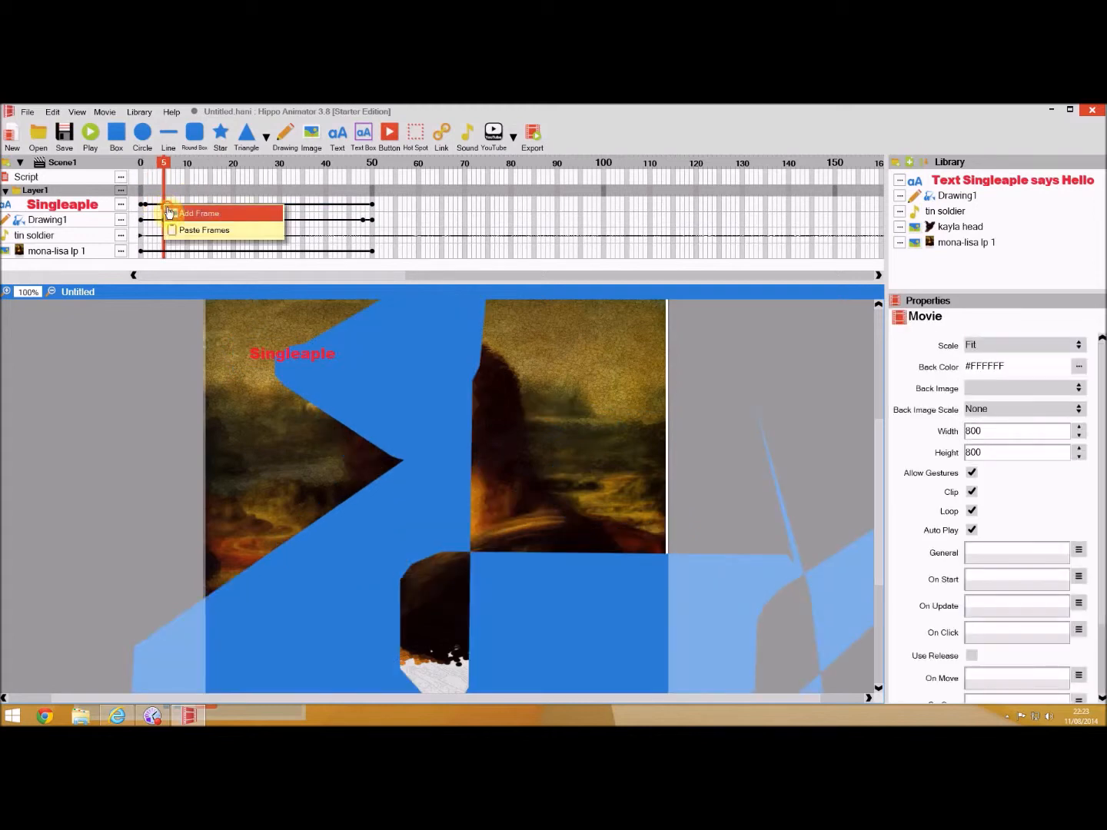
pyautogui.click(171, 214)
pyautogui.moveTo(350, 368); pyautogui.dragTo(640, 509)
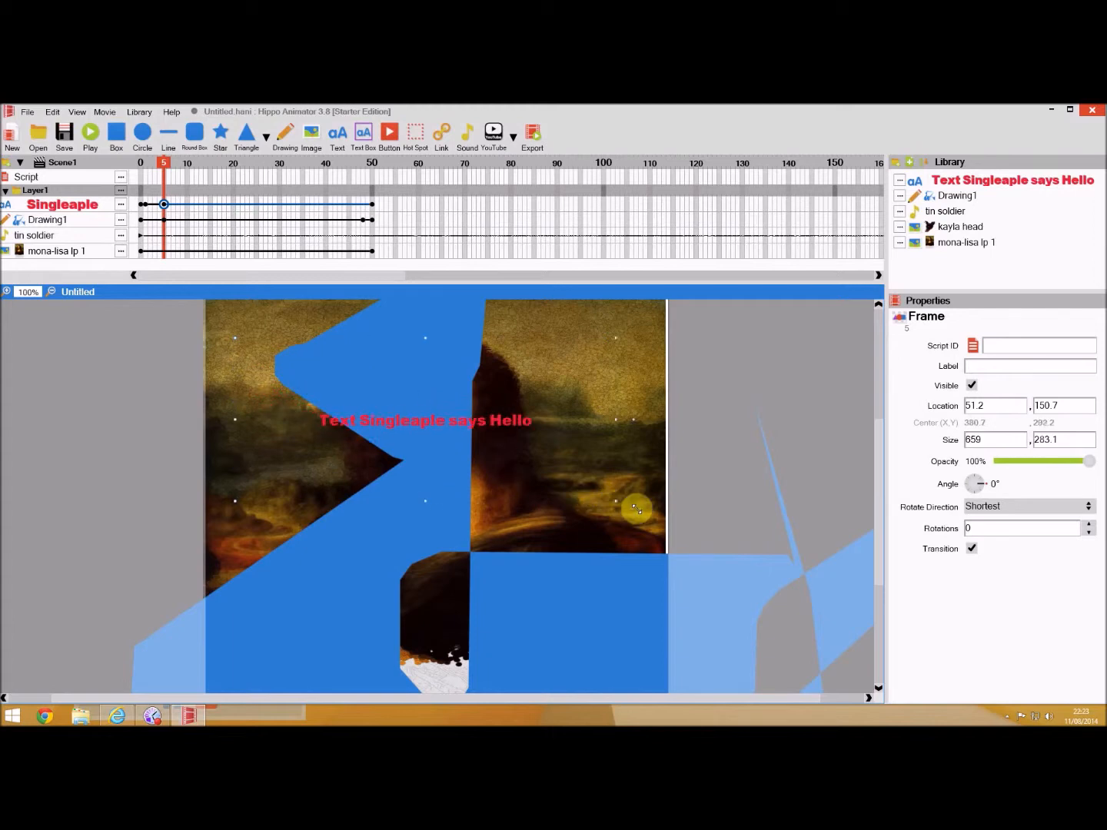
# Step: Add a text frame at frame 49, enlarge the text box to about 373 by 219 and move it to about 345, 211
pyautogui.click(366, 204)
pyautogui.rightClick(366, 204)
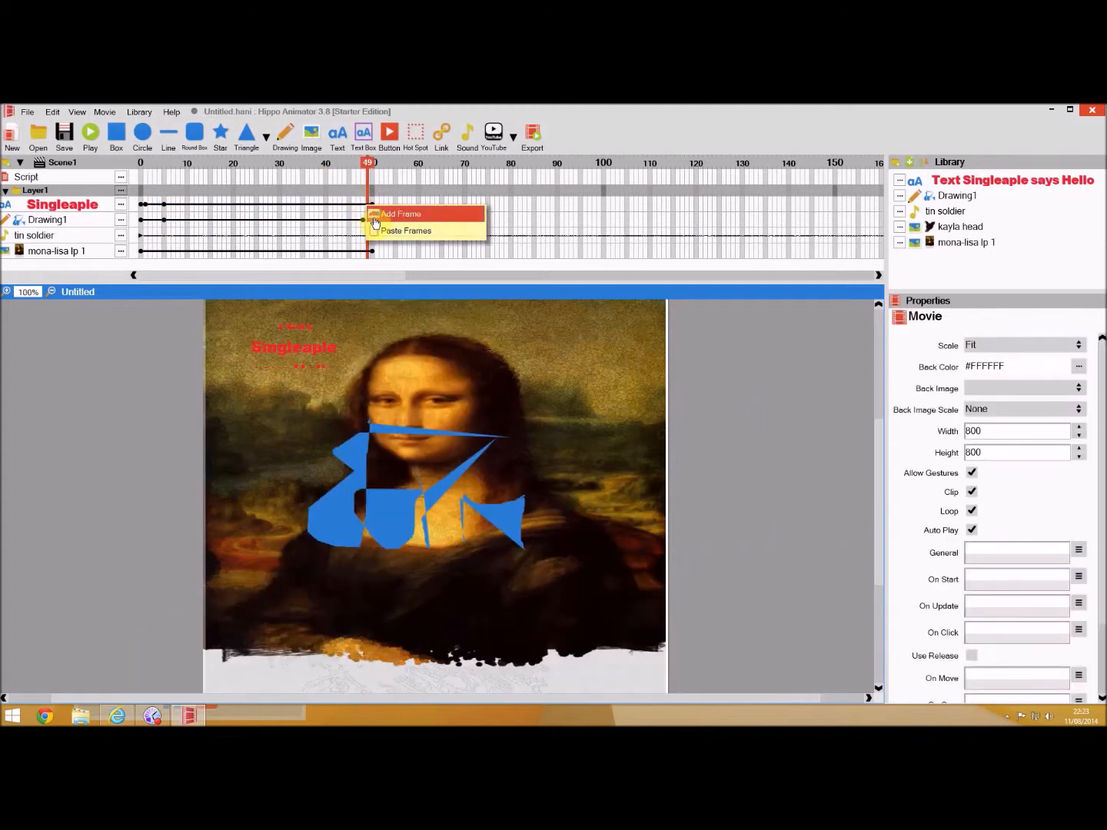
pyautogui.click(374, 215)
pyautogui.moveTo(355, 368); pyautogui.dragTo(448, 451)
pyautogui.moveTo(395, 387); pyautogui.dragTo(567, 435)
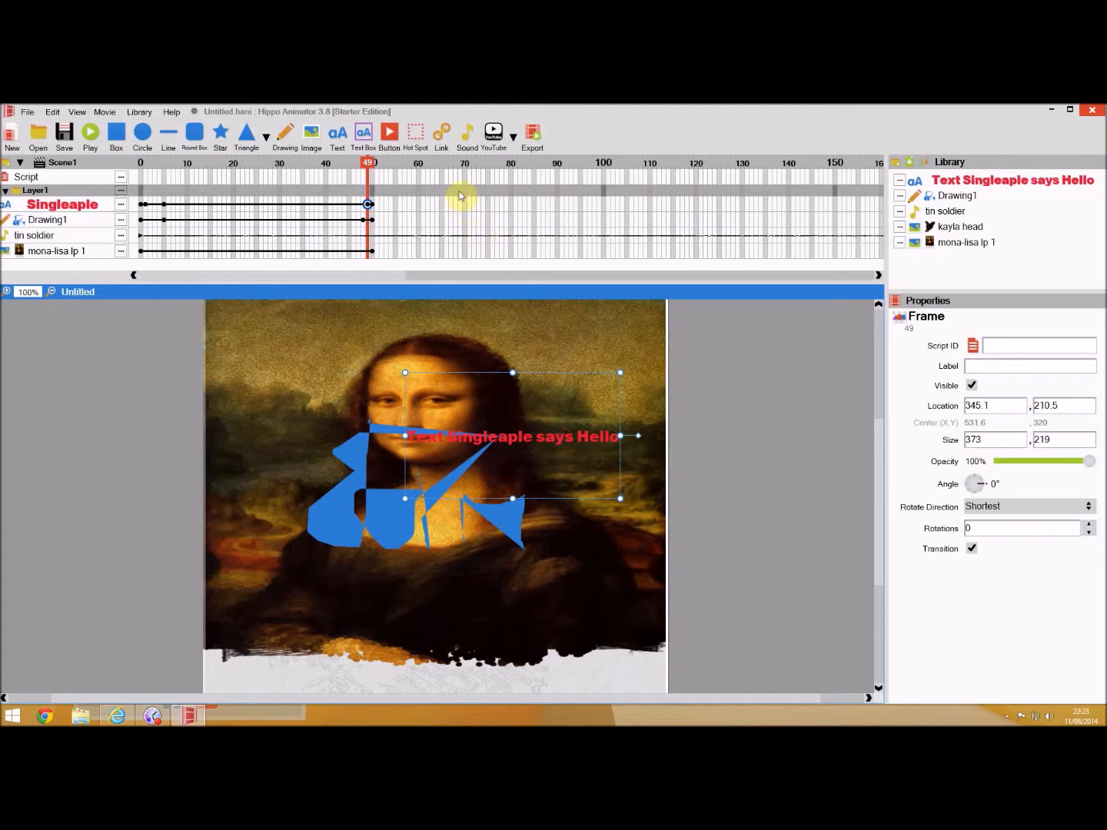
# Step: Preview the movie with the animated text in the player and return to the editor
pyautogui.click(90, 133)
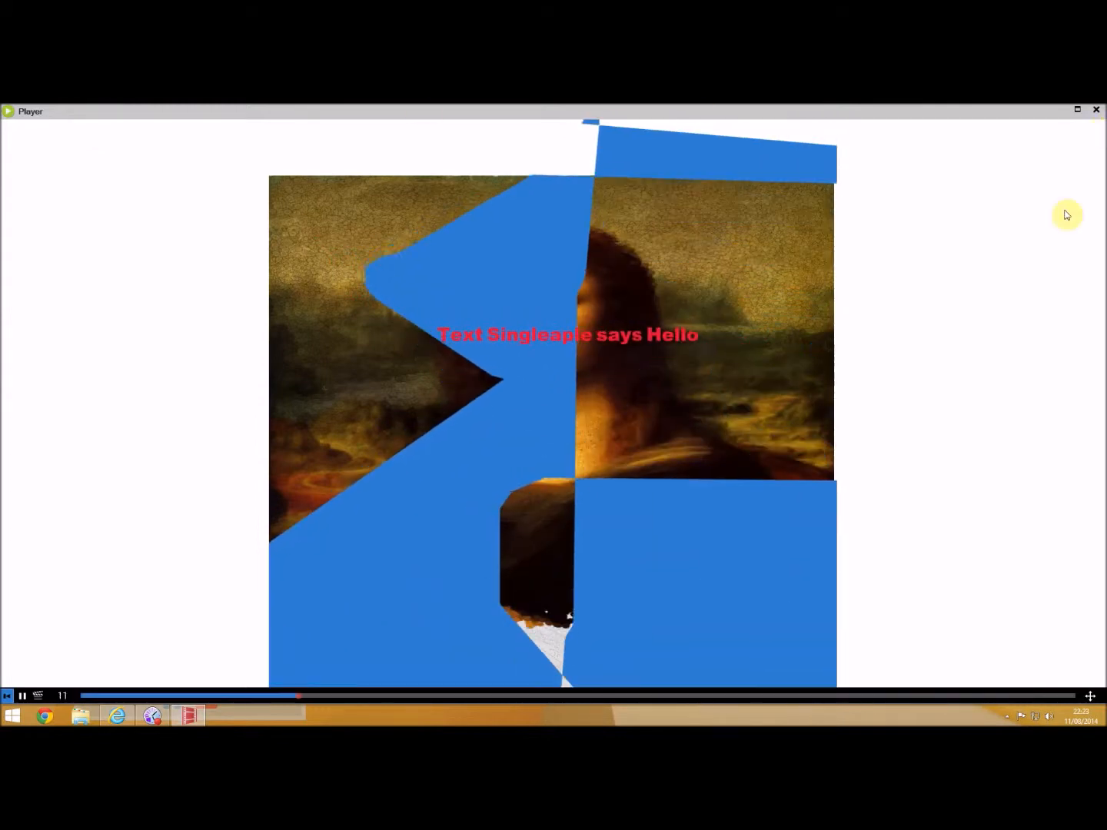
pyautogui.click(1097, 109)
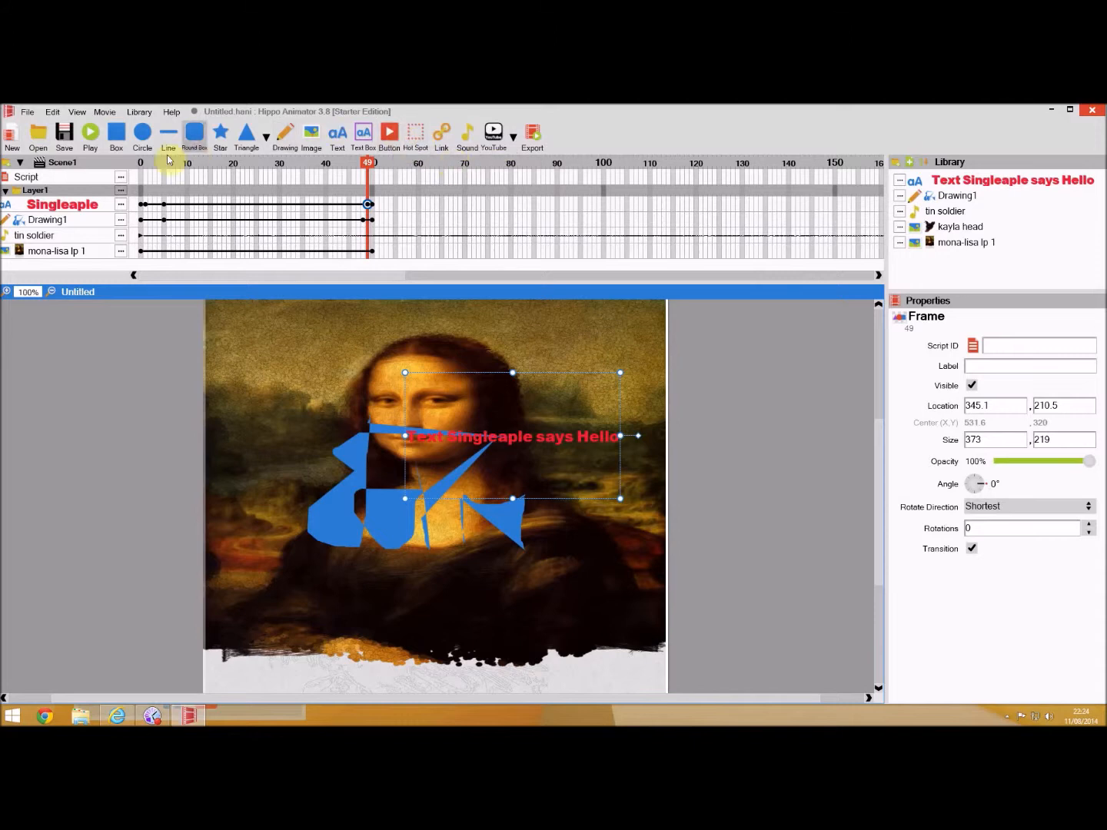
pyautogui.click(74, 135)
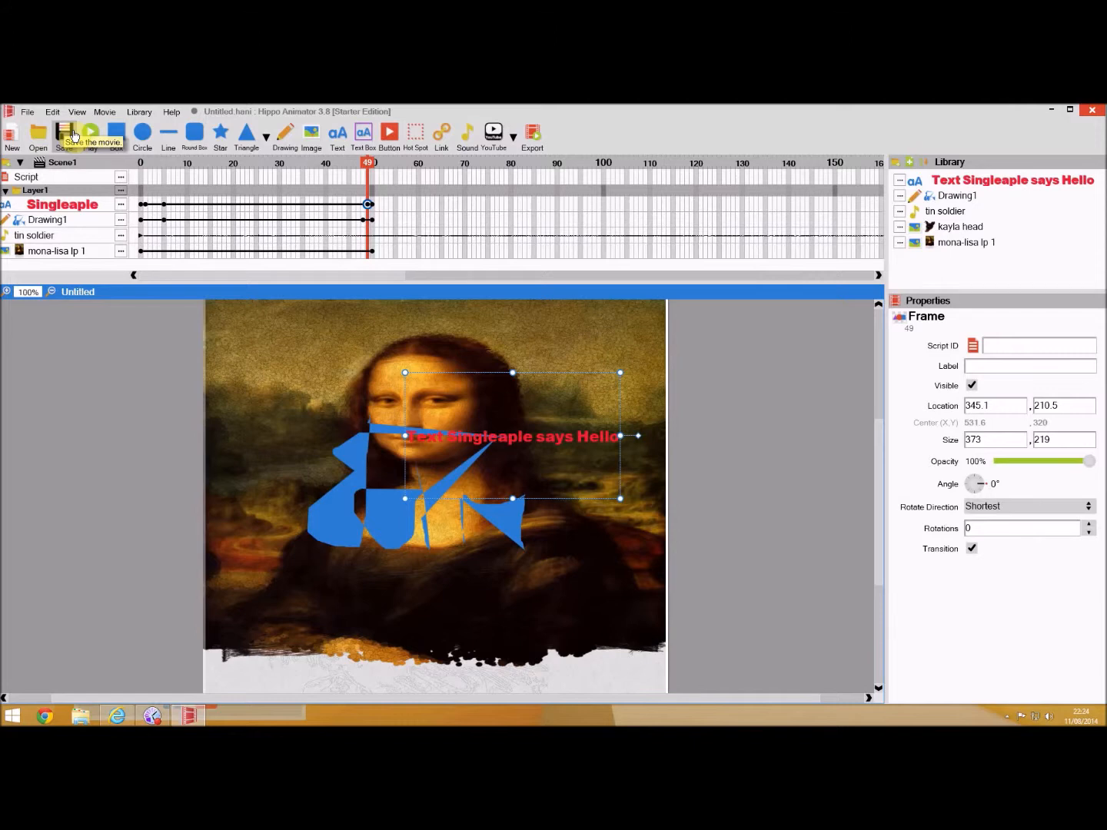
# Step: Lower the text's opacity at frame 49 to about 52%
pyautogui.moveTo(1094, 466); pyautogui.dragTo(1043, 475)
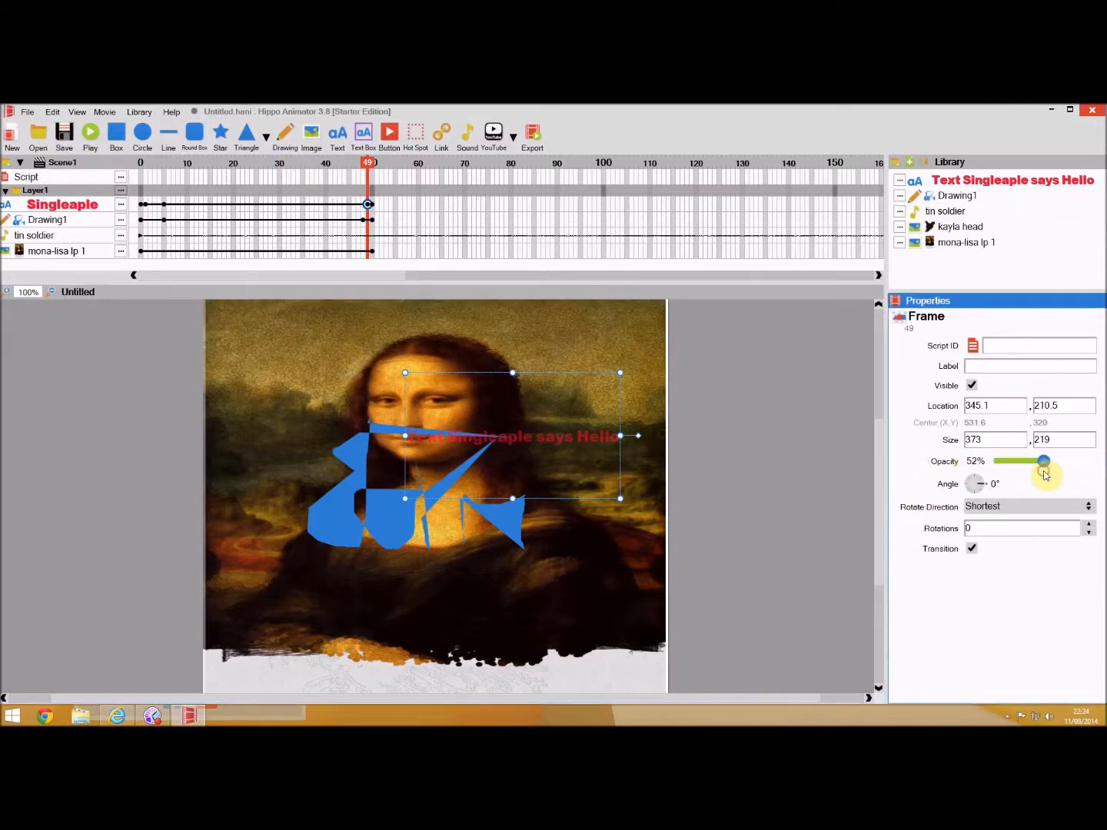